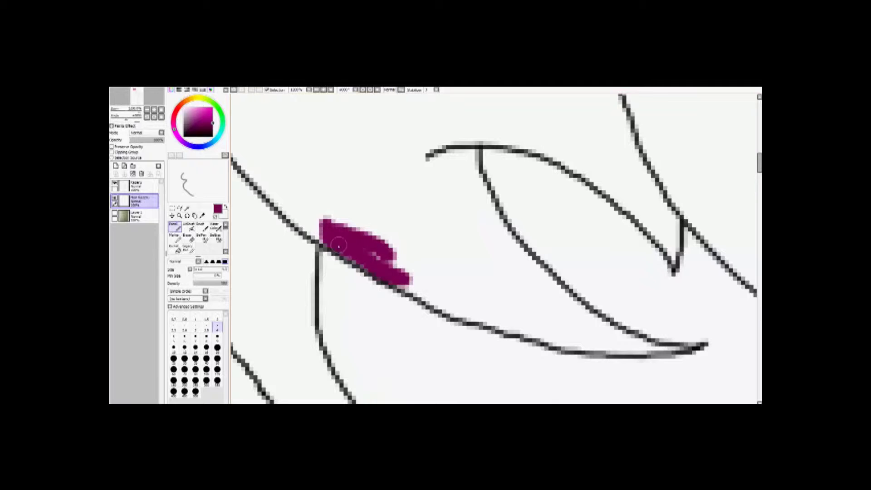
# Trace dark magenta just inside the lower edge of the long front bang as far as its tip
pyautogui.hscroll(2, 410, 266)
pyautogui.moveTo(313, 263)
pyautogui.mouseDown()
pyautogui.moveTo(423, 296)
pyautogui.moveTo(405, 297)
pyautogui.moveTo(509, 301)
pyautogui.mouseUp()
pyautogui.scroll(1, 447, 295)
pyautogui.hotkey('ctrl', 'z')
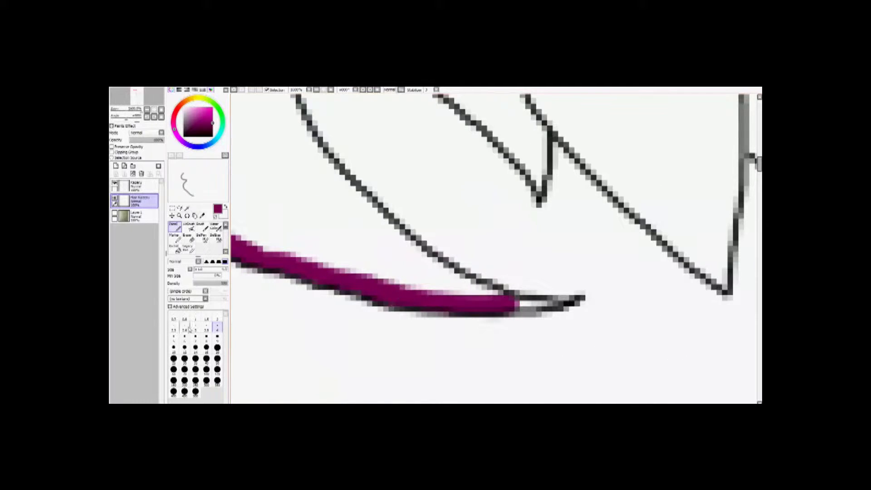
# Reduce the brush size to 1.5 and trace dark magenta along the upper edge of the long bang and the adjoining curved strand
pyautogui.moveTo(450, 273); pyautogui.dragTo(347, 181)
pyautogui.scroll(3, 428, 265)
pyautogui.hscroll(-2, 429, 265)
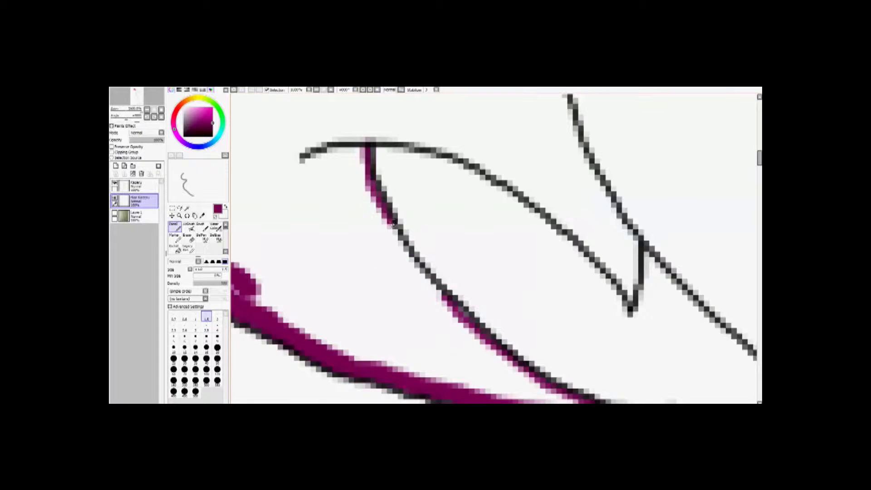
pyautogui.press('n')
pyautogui.scroll(2, 412, 229)
pyautogui.hscroll(1, 412, 229)
pyautogui.moveTo(343, 207)
pyautogui.mouseDown()
pyautogui.moveTo(464, 235)
pyautogui.moveTo(383, 216)
pyautogui.moveTo(453, 264)
pyautogui.moveTo(527, 344)
pyautogui.moveTo(428, 192)
pyautogui.mouseUp()
# Continue the thin dark magenta outline down the curved strand, around its tip and along the next bang spike
pyautogui.hscroll(2, 433, 224)
pyautogui.scroll(-1, 433, 224)
pyautogui.scroll(-3, 528, 343)
pyautogui.hscroll(3, 528, 344)
pyautogui.scroll(-1, 473, 237)
pyautogui.hscroll(2, 474, 237)
pyautogui.moveTo(437, 229); pyautogui.dragTo(471, 263)
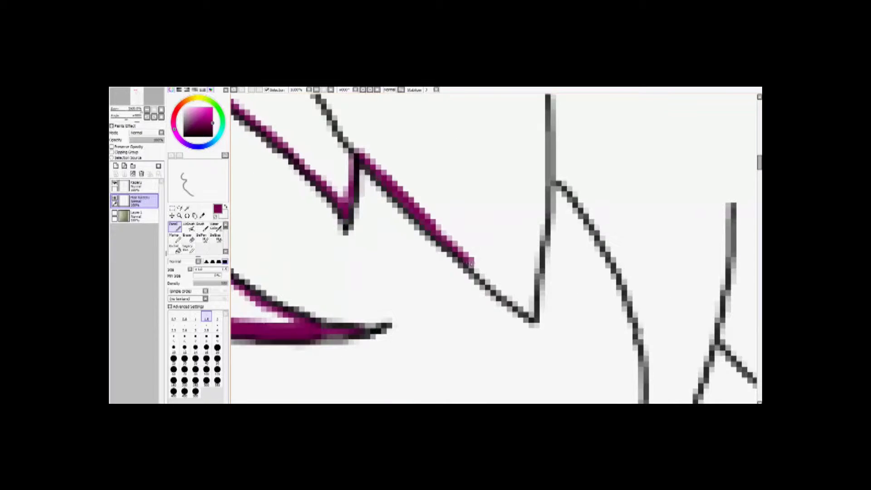
# Trace dark magenta around the bang spike's tip and start down the neighbouring curved lock
pyautogui.hscroll(3, 510, 261)
pyautogui.scroll(1, 510, 261)
pyautogui.moveTo(432, 362)
pyautogui.mouseDown()
pyautogui.moveTo(449, 229)
pyautogui.moveTo(456, 245)
pyautogui.mouseUp()
pyautogui.hscroll(1, 449, 229)
pyautogui.scroll(-1, 456, 245)
pyautogui.moveTo(400, 200)
pyautogui.mouseDown()
pyautogui.moveTo(428, 250)
pyautogui.moveTo(454, 324)
pyautogui.mouseUp()
# Finish the dark magenta line down the outer side of the curved lock to its pointed tip
pyautogui.scroll(-3, 454, 325)
pyautogui.moveTo(449, 218); pyautogui.dragTo(443, 321)
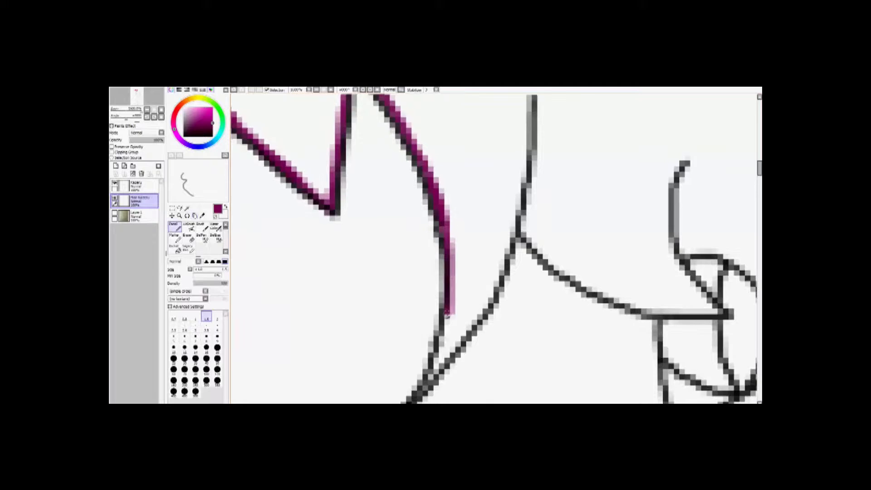
pyautogui.scroll(-1, 443, 321)
pyautogui.moveTo(456, 272); pyautogui.dragTo(443, 318)
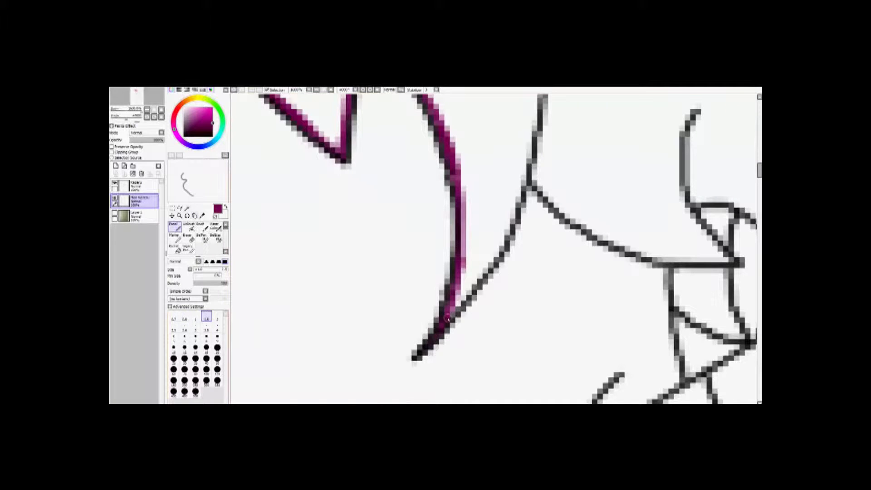
# Trace dark magenta up the lock's other side and along the lower hair edge to the strands beside the ear
pyautogui.scroll(2, 534, 224)
pyautogui.hscroll(3, 534, 224)
pyautogui.moveTo(429, 265)
pyautogui.mouseDown()
pyautogui.moveTo(487, 296)
pyautogui.moveTo(427, 266)
pyautogui.mouseUp()
pyautogui.scroll(-1, 450, 291)
pyautogui.hscroll(1, 451, 291)
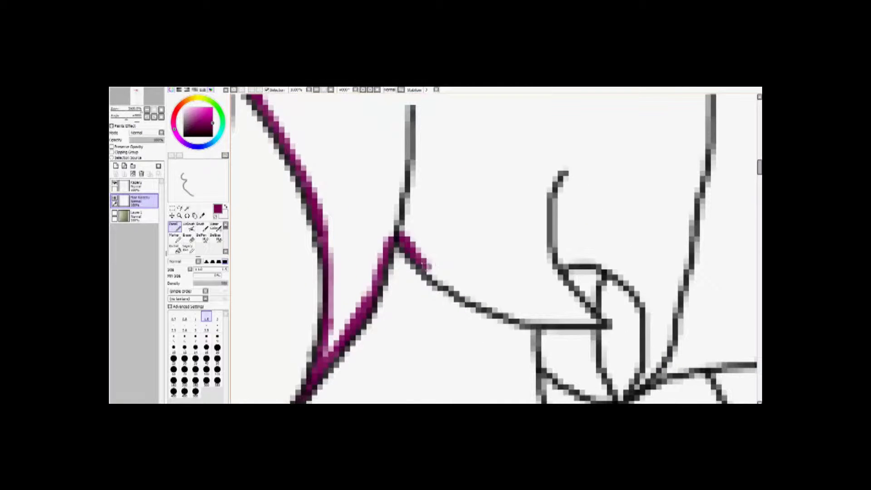
pyautogui.scroll(-1, 549, 321)
pyautogui.hscroll(2, 549, 320)
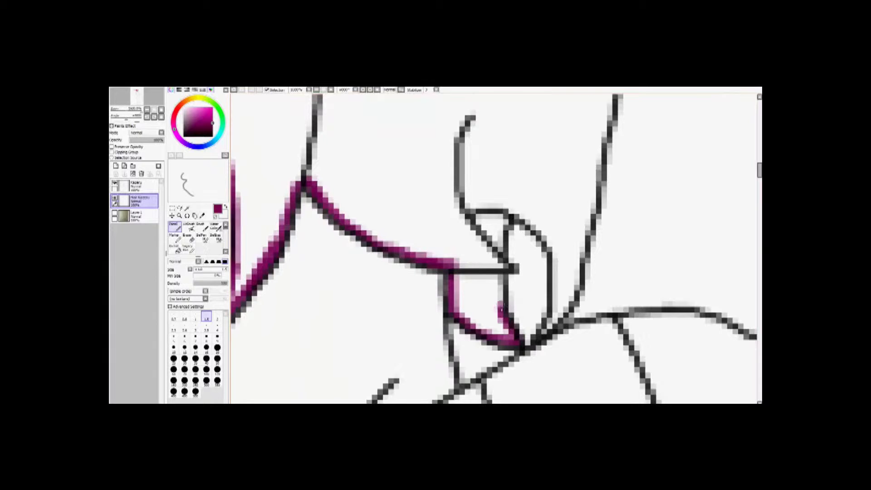
# Outline the small rounded strand at the ear in dark magenta and start up the hair's back edge
pyautogui.scroll(1, 544, 330)
pyautogui.hscroll(1, 543, 330)
pyautogui.moveTo(518, 357); pyautogui.dragTo(542, 312)
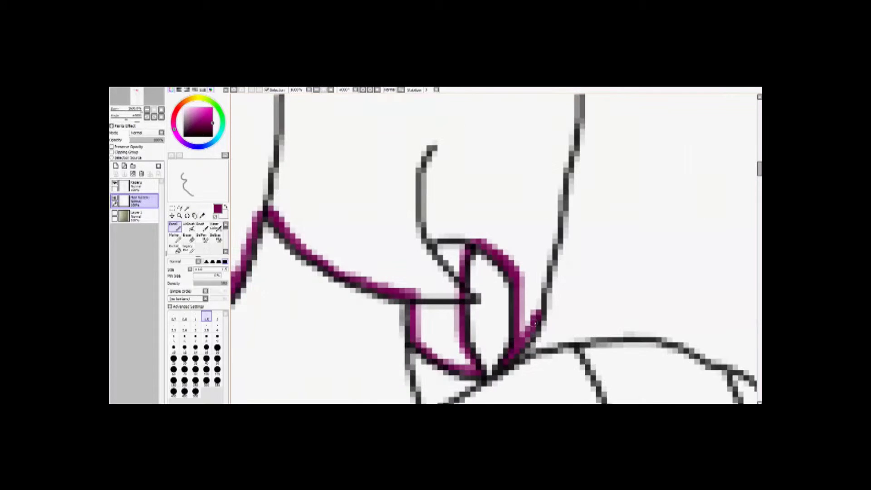
pyautogui.scroll(1, 542, 312)
pyautogui.hscroll(1, 542, 312)
pyautogui.moveTo(555, 161); pyautogui.dragTo(552, 189)
pyautogui.moveTo(526, 338); pyautogui.dragTo(534, 274)
# Continue the dark magenta line up the inside of the hair's back edge
pyautogui.scroll(1, 533, 275)
pyautogui.hscroll(1, 534, 275)
pyautogui.scroll(1, 510, 315)
pyautogui.hscroll(1, 510, 315)
pyautogui.moveTo(511, 315); pyautogui.dragTo(508, 166)
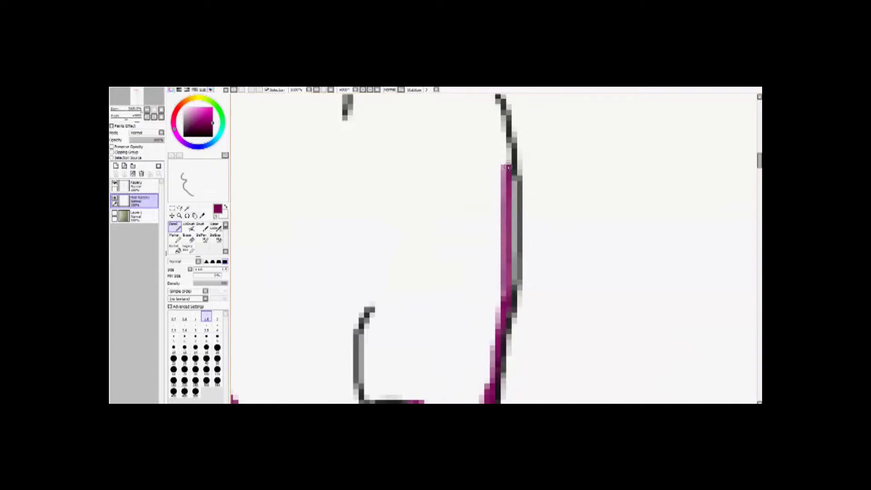
pyautogui.scroll(1, 516, 263)
pyautogui.scroll(1, 445, 169)
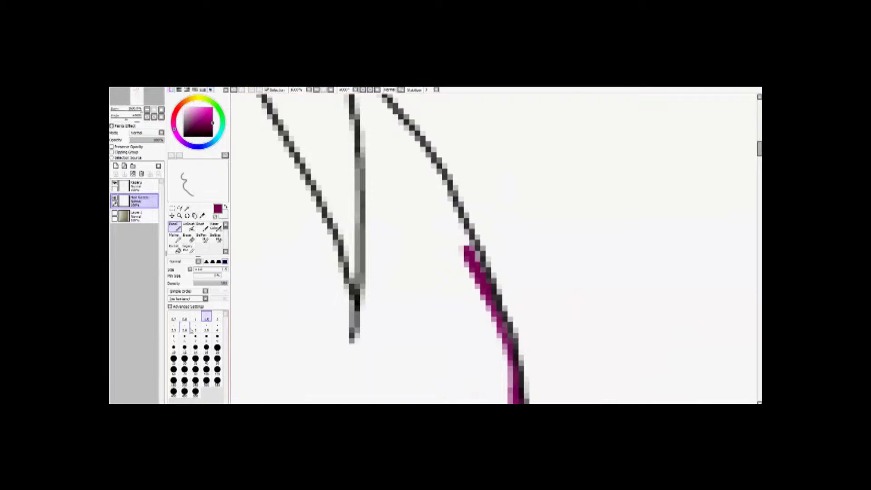
# Trace dark magenta along the upper back of the head toward the crown
pyautogui.scroll(1, 446, 202)
pyautogui.moveTo(365, 153); pyautogui.dragTo(497, 312)
pyautogui.scroll(1, 497, 312)
pyautogui.moveTo(449, 277)
pyautogui.mouseDown()
pyautogui.moveTo(406, 230)
pyautogui.moveTo(435, 258)
pyautogui.mouseUp()
pyautogui.moveTo(294, 163); pyautogui.dragTo(356, 219)
pyautogui.moveTo(267, 151); pyautogui.dragTo(421, 255)
pyautogui.moveTo(341, 194); pyautogui.dragTo(449, 282)
# Trim the overspill with the Eraser and continue the dark magenta outline across the top of the head
pyautogui.press('e')
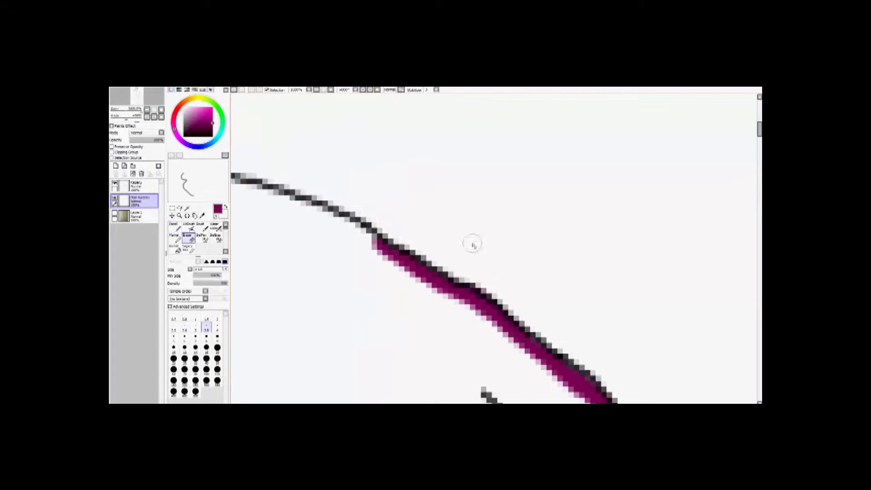
pyautogui.press('Delete')
pyautogui.press('Delete')
pyautogui.press('Delete')
pyautogui.moveTo(562, 247); pyautogui.dragTo(396, 247)
pyautogui.press('Home')
pyautogui.moveTo(495, 227)
pyautogui.mouseDown()
pyautogui.moveTo(411, 269)
pyautogui.moveTo(516, 222)
pyautogui.moveTo(450, 303)
pyautogui.moveTo(442, 343)
pyautogui.moveTo(508, 201)
pyautogui.mouseUp()
pyautogui.moveTo(508, 204)
pyautogui.mouseDown()
pyautogui.moveTo(451, 261)
pyautogui.moveTo(573, 145)
pyautogui.mouseUp()
pyautogui.moveTo(573, 144); pyautogui.dragTo(525, 199)
# Trace dark magenta down the front contour of the hair toward the tip of the lowest front lock
pyautogui.moveTo(499, 295); pyautogui.dragTo(503, 211)
pyautogui.moveTo(508, 158)
pyautogui.mouseDown()
pyautogui.moveTo(472, 206)
pyautogui.moveTo(458, 299)
pyautogui.mouseUp()
pyautogui.moveTo(458, 299)
pyautogui.mouseDown()
pyautogui.moveTo(462, 214)
pyautogui.moveTo(472, 324)
pyautogui.mouseUp()
pyautogui.moveTo(471, 231); pyautogui.dragTo(470, 293)
pyautogui.moveTo(471, 295)
pyautogui.mouseDown()
pyautogui.moveTo(468, 191)
pyautogui.moveTo(495, 272)
pyautogui.mouseUp()
pyautogui.moveTo(494, 272)
pyautogui.mouseDown()
pyautogui.moveTo(483, 217)
pyautogui.moveTo(454, 181)
pyautogui.mouseUp()
pyautogui.moveTo(437, 166); pyautogui.dragTo(481, 245)
pyautogui.moveTo(481, 245)
pyautogui.mouseDown()
pyautogui.moveTo(438, 167)
pyautogui.moveTo(556, 292)
pyautogui.mouseUp()
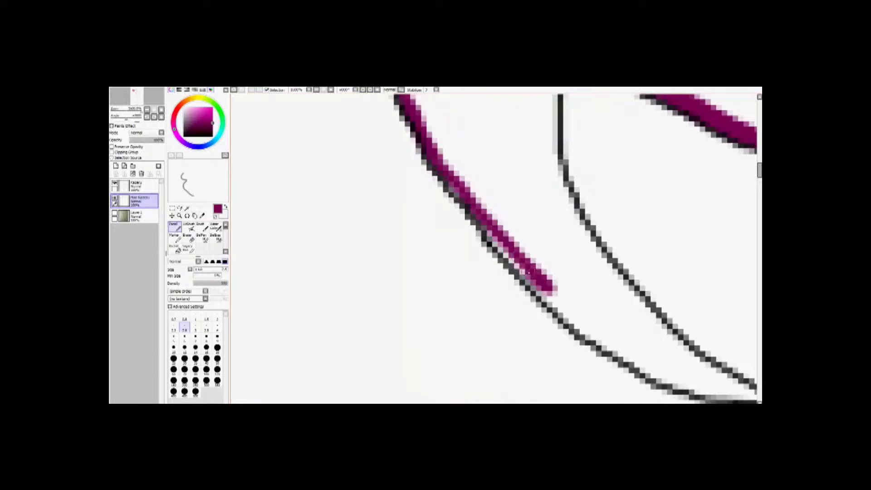
# Outline the lowest front lock in dark magenta around its tip and back up its inner edge
pyautogui.moveTo(522, 265); pyautogui.dragTo(435, 185)
pyautogui.moveTo(501, 254)
pyautogui.mouseDown()
pyautogui.moveTo(397, 218)
pyautogui.moveTo(410, 251)
pyautogui.mouseUp()
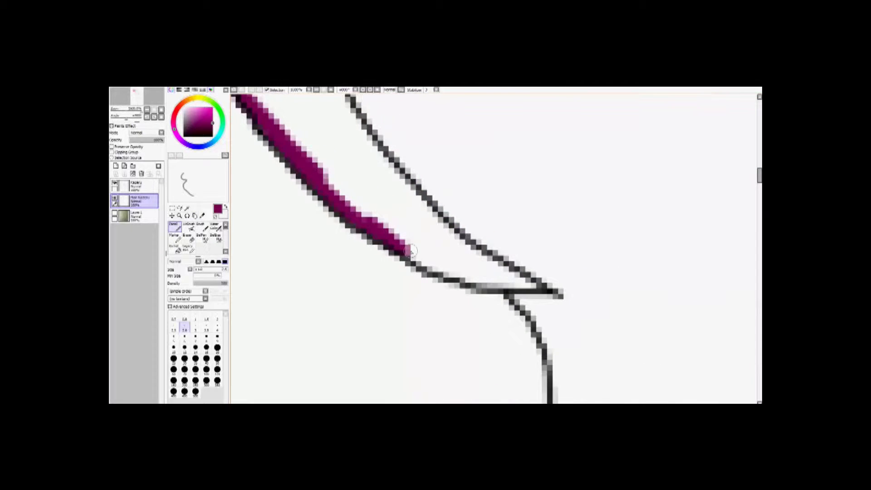
pyautogui.moveTo(531, 285); pyautogui.dragTo(533, 301)
pyautogui.moveTo(390, 177); pyautogui.dragTo(535, 300)
pyautogui.moveTo(445, 236); pyautogui.dragTo(522, 299)
pyautogui.moveTo(359, 138); pyautogui.dragTo(403, 217)
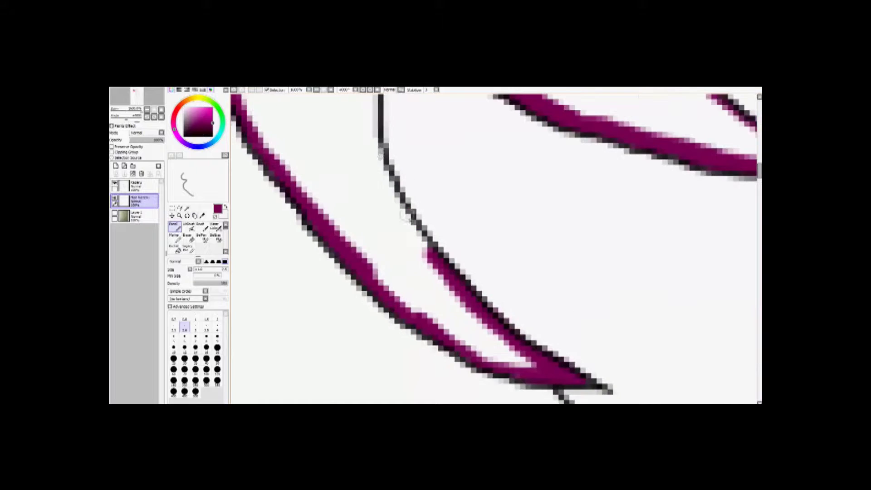
pyautogui.moveTo(372, 169)
pyautogui.mouseDown()
pyautogui.moveTo(419, 132)
pyautogui.moveTo(422, 295)
pyautogui.mouseUp()
# Fill the outlined hair with dark magenta using the Bucket, including the small gaps left near the bang tips
pyautogui.scroll(-6, 418, 226)
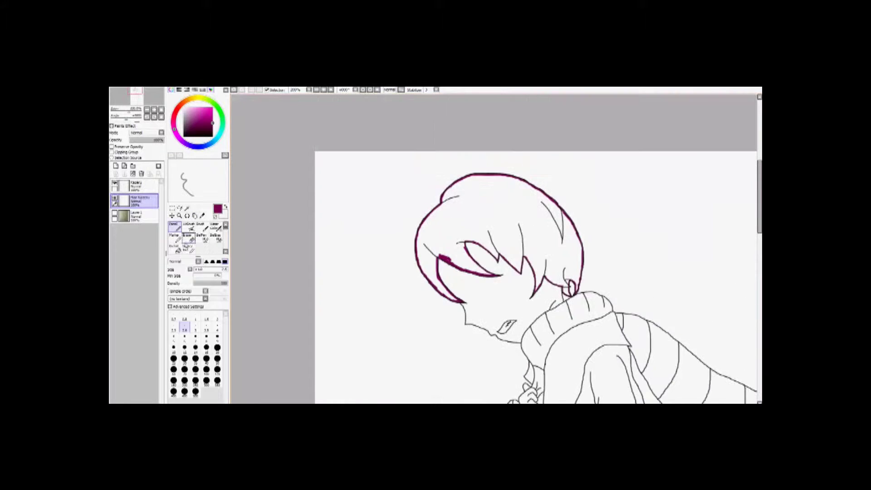
pyautogui.click(174, 247)
pyautogui.click(550, 256)
pyautogui.scroll(3, 576, 283)
pyautogui.scroll(-3, 557, 308)
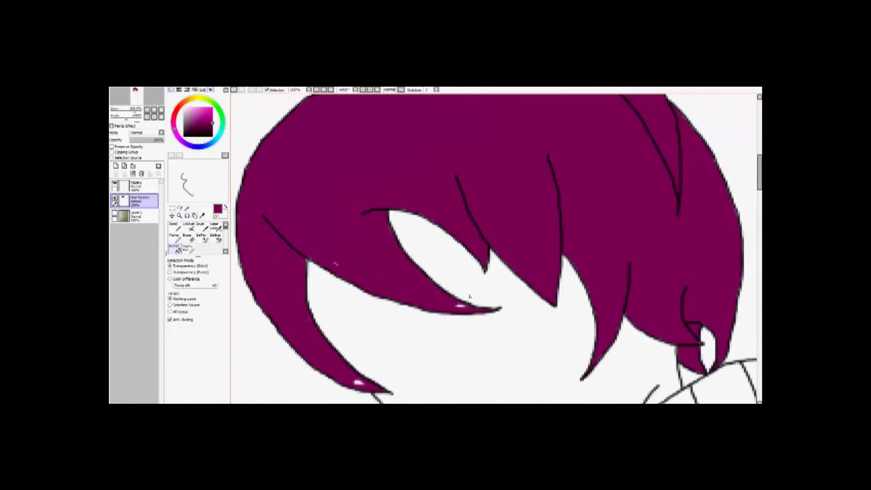
pyautogui.scroll(2, 394, 268)
pyautogui.scroll(-3, 495, 250)
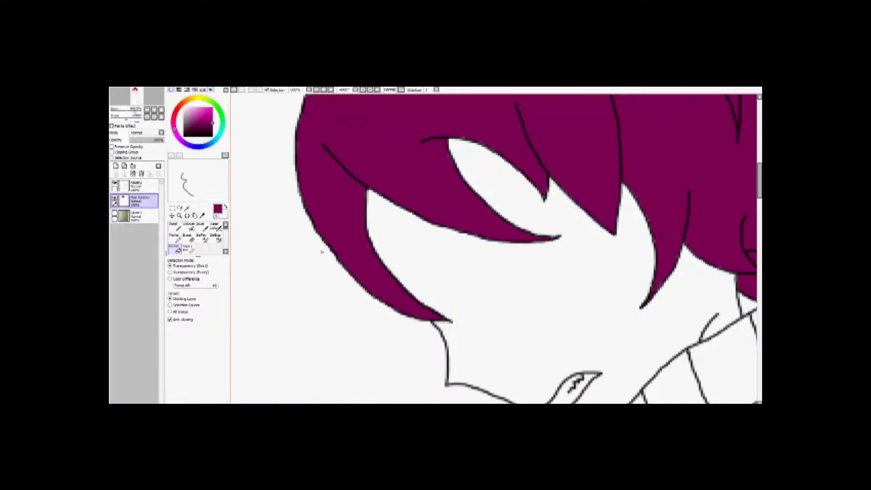
pyautogui.scroll(-5, 444, 249)
pyautogui.scroll(1, 387, 282)
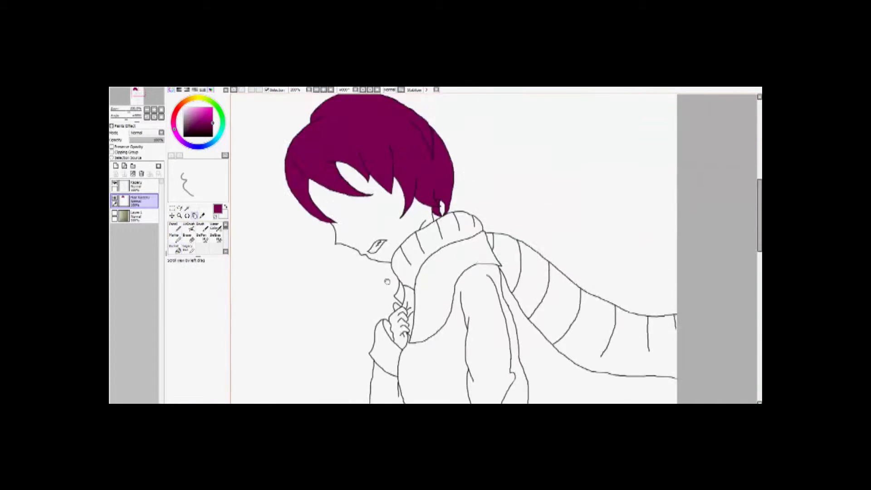
# Choose a light tan colour and try painting it along the coat's front edge beside the raised sleeve
pyautogui.scroll(-2, 386, 282)
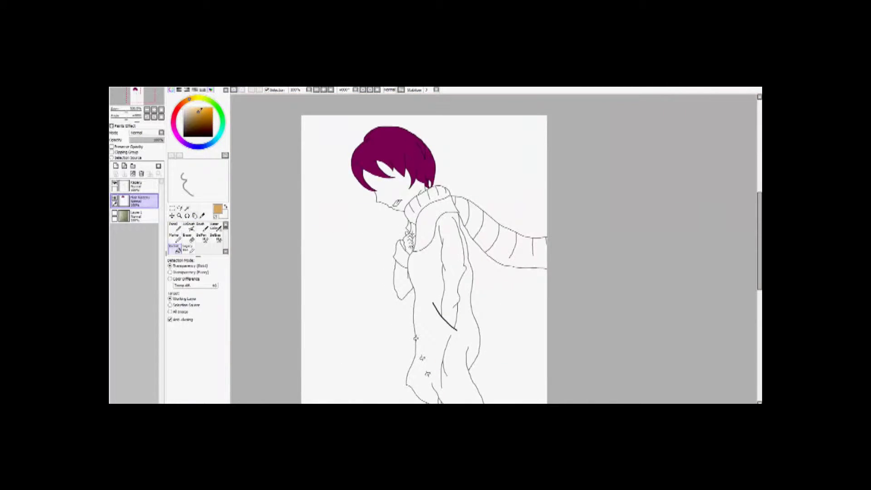
pyautogui.scroll(-2, 413, 264)
pyautogui.click(205, 117)
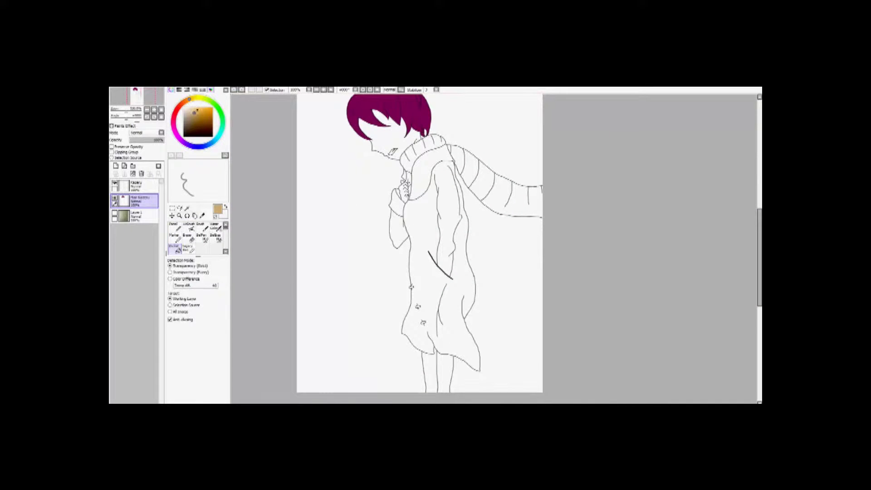
pyautogui.click(174, 226)
pyautogui.scroll(5, 391, 260)
pyautogui.scroll(-6, 391, 260)
pyautogui.scroll(7, 374, 241)
pyautogui.moveTo(418, 214); pyautogui.dragTo(395, 259)
pyautogui.moveTo(421, 188)
pyautogui.mouseDown()
pyautogui.moveTo(399, 245)
pyautogui.moveTo(405, 282)
pyautogui.mouseUp()
pyautogui.moveTo(422, 236)
pyautogui.mouseDown()
pyautogui.moveTo(418, 296)
pyautogui.moveTo(377, 241)
pyautogui.mouseUp()
pyautogui.moveTo(408, 268); pyautogui.dragTo(437, 331)
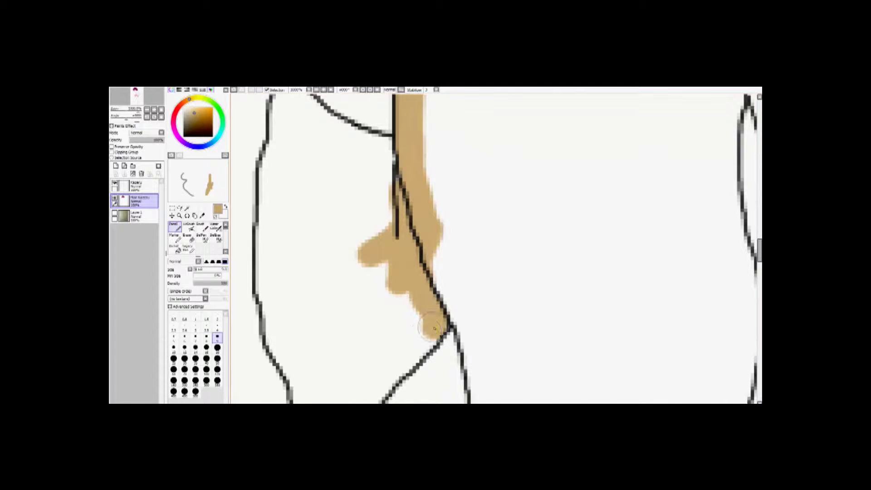
pyautogui.hotkey('ctrl', 'z')
# Try outlining the raised sleeve in tan, from below the cuff down around the elbow to the coat's front
pyautogui.moveTo(372, 224)
pyautogui.mouseDown()
pyautogui.moveTo(393, 230)
pyautogui.moveTo(464, 288)
pyautogui.mouseUp()
pyautogui.moveTo(471, 281); pyautogui.dragTo(407, 264)
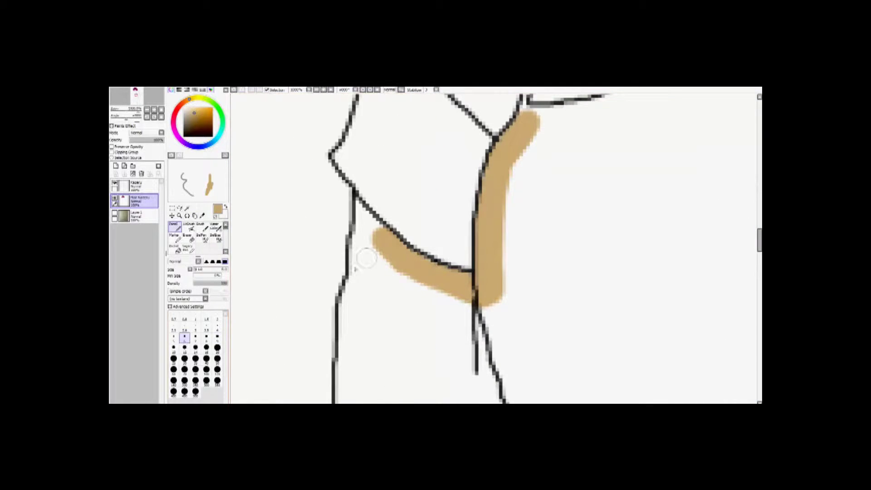
pyautogui.moveTo(377, 174); pyautogui.dragTo(396, 139)
pyautogui.press('e')
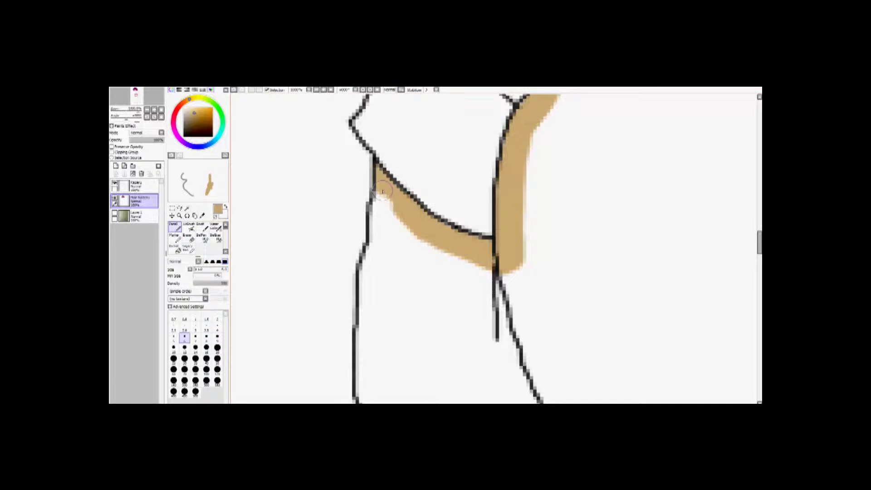
pyautogui.moveTo(363, 307); pyautogui.dragTo(362, 201)
pyautogui.moveTo(363, 202)
pyautogui.mouseDown()
pyautogui.moveTo(369, 301)
pyautogui.moveTo(370, 209)
pyautogui.mouseUp()
pyautogui.moveTo(370, 209); pyautogui.dragTo(371, 246)
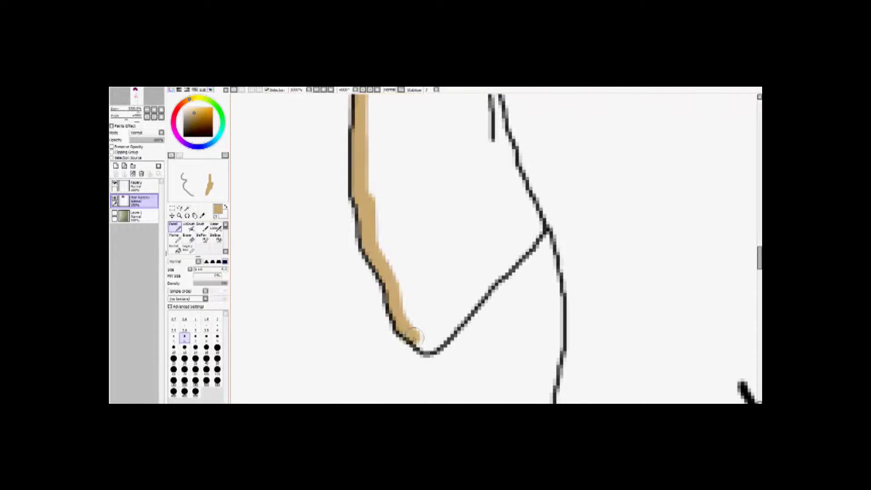
pyautogui.moveTo(458, 311)
pyautogui.mouseDown()
pyautogui.moveTo(544, 221)
pyautogui.moveTo(483, 144)
pyautogui.mouseUp()
pyautogui.moveTo(482, 136)
pyautogui.mouseDown()
pyautogui.moveTo(501, 195)
pyautogui.moveTo(504, 309)
pyautogui.mouseUp()
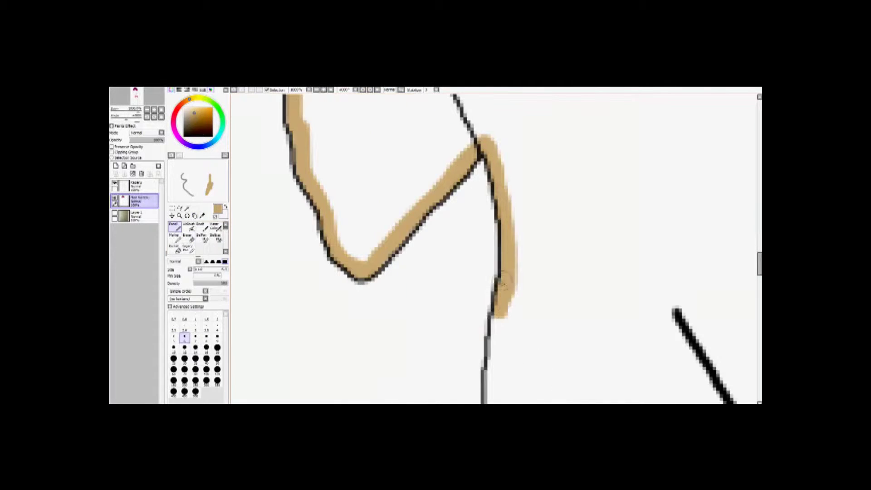
# Try continuing the tan outline down the coat's front edge, and remove the tan strokes
pyautogui.moveTo(479, 276); pyautogui.dragTo(433, 239)
pyautogui.press('e')
pyautogui.moveTo(452, 297); pyautogui.dragTo(443, 188)
pyautogui.moveTo(443, 188); pyautogui.dragTo(443, 317)
pyautogui.moveTo(443, 317)
pyautogui.mouseDown()
pyautogui.moveTo(418, 233)
pyautogui.moveTo(422, 292)
pyautogui.moveTo(431, 205)
pyautogui.mouseUp()
pyautogui.moveTo(431, 206)
pyautogui.mouseDown()
pyautogui.moveTo(435, 294)
pyautogui.moveTo(447, 274)
pyautogui.moveTo(423, 173)
pyautogui.mouseUp()
pyautogui.moveTo(424, 173); pyautogui.dragTo(438, 216)
pyautogui.scroll(-5, 414, 255)
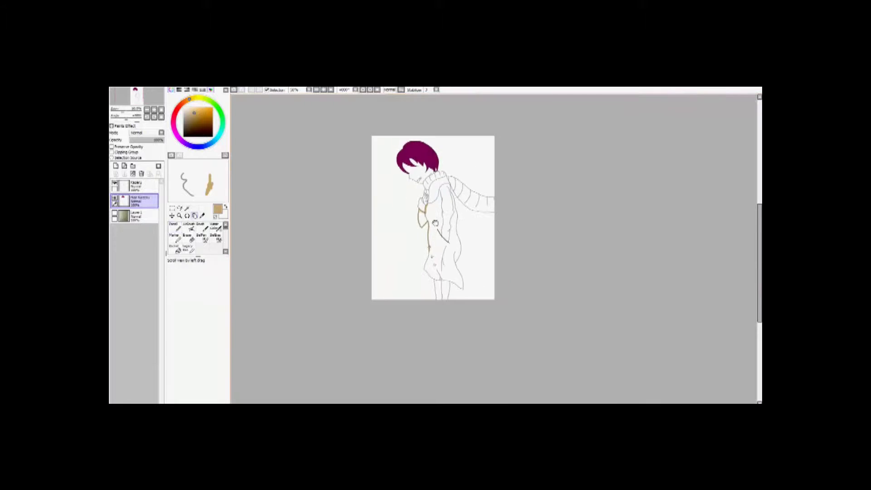
pyautogui.scroll(4, 460, 215)
pyautogui.scroll(-5, 455, 204)
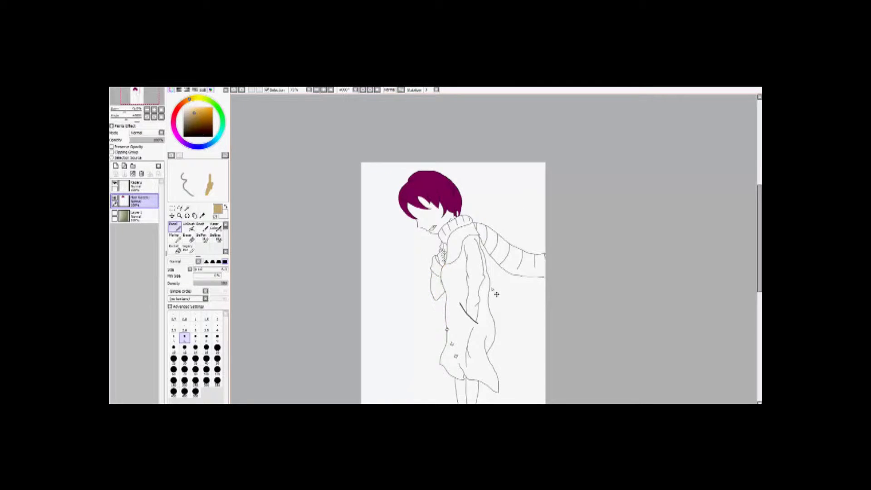
# Choose a dark grey colour and trace it along the coat's front edge and below the raised sleeve's cuff
pyautogui.click(183, 126)
pyautogui.scroll(5, 436, 254)
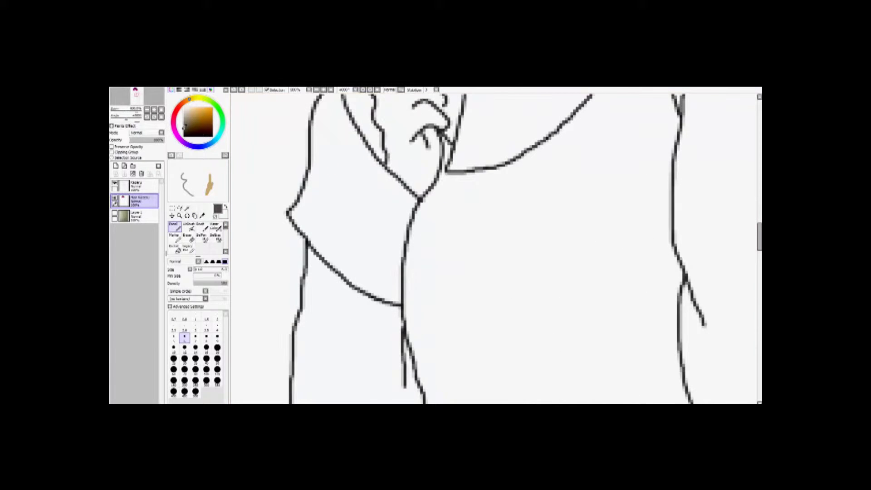
pyautogui.scroll(4, 415, 221)
pyautogui.moveTo(521, 302); pyautogui.dragTo(379, 209)
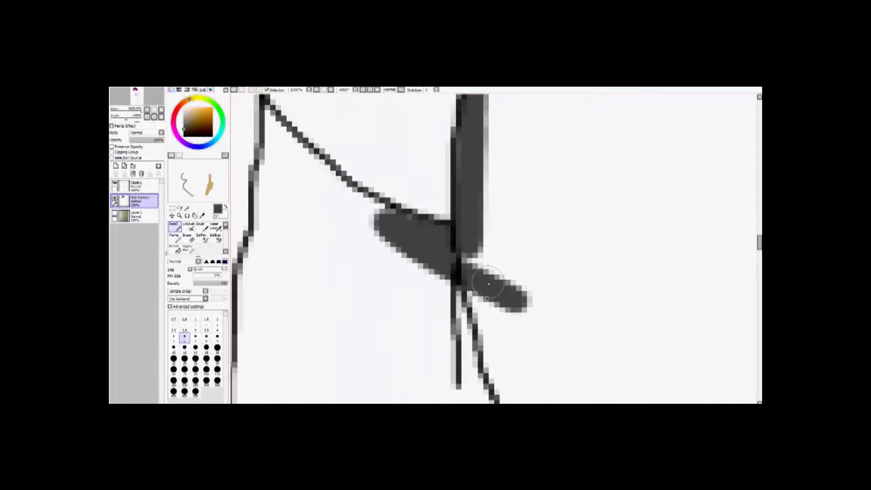
pyautogui.scroll(2, 426, 263)
pyautogui.moveTo(426, 264); pyautogui.dragTo(318, 152)
pyautogui.hscroll(-3, 470, 244)
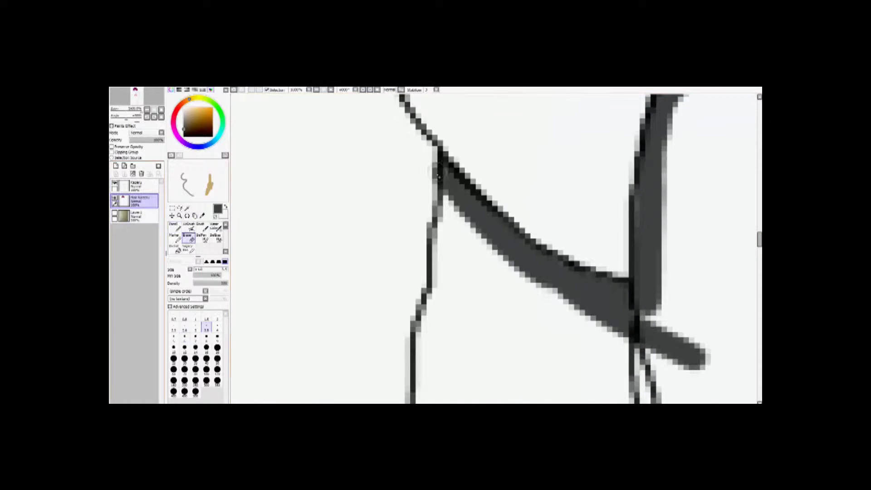
# Trace dark grey down the raised sleeve's outer edge, around the elbow and up to the coat's front
pyautogui.scroll(-2, 446, 239)
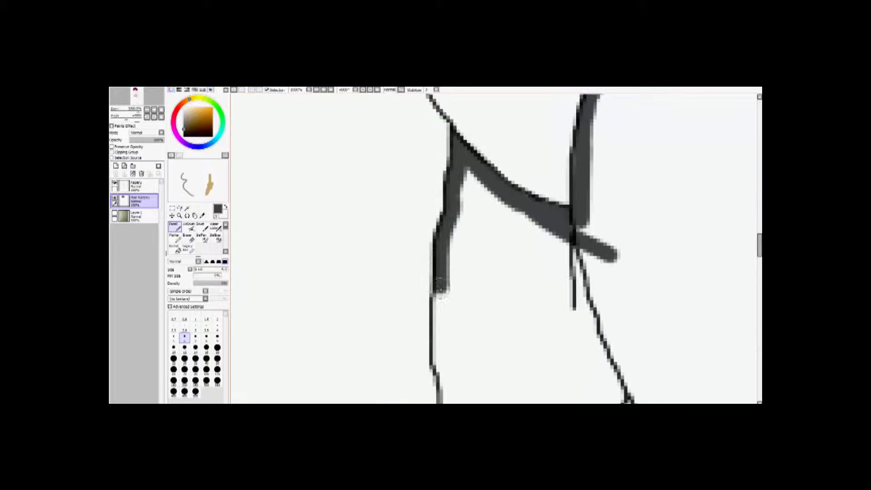
pyautogui.scroll(-3, 445, 380)
pyautogui.scroll(2, 453, 254)
pyautogui.moveTo(454, 254)
pyautogui.mouseDown()
pyautogui.moveTo(476, 321)
pyautogui.moveTo(560, 360)
pyautogui.moveTo(717, 189)
pyautogui.mouseUp()
pyautogui.hscroll(3, 488, 330)
pyautogui.press('e')
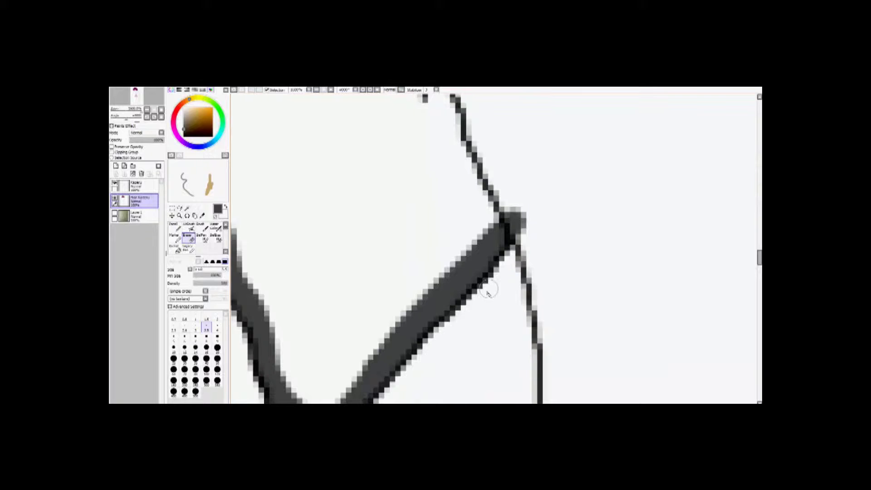
# Trace dark grey down the coat's front edge below the elbow
pyautogui.scroll(-4, 485, 293)
pyautogui.scroll(3, 482, 266)
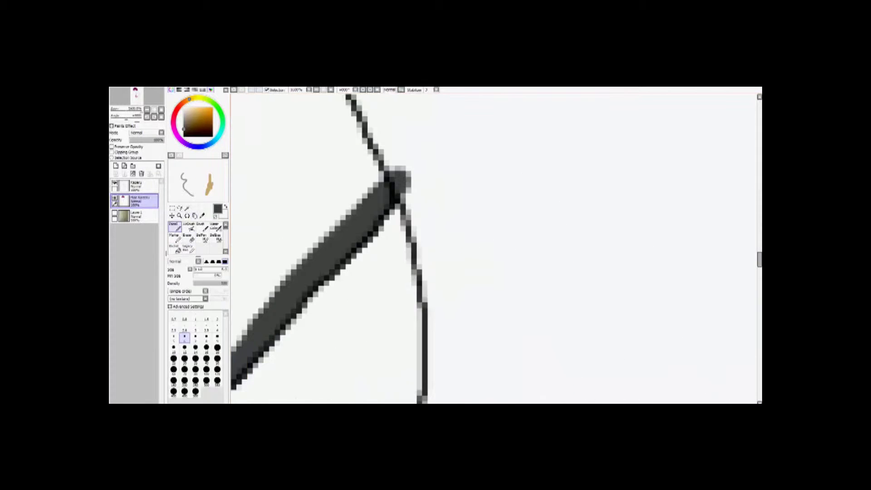
pyautogui.scroll(-2, 453, 226)
pyautogui.moveTo(411, 129)
pyautogui.mouseDown()
pyautogui.moveTo(451, 214)
pyautogui.moveTo(446, 240)
pyautogui.moveTo(472, 237)
pyautogui.moveTo(476, 252)
pyautogui.moveTo(501, 213)
pyautogui.moveTo(485, 261)
pyautogui.moveTo(458, 227)
pyautogui.moveTo(472, 272)
pyautogui.moveTo(455, 261)
pyautogui.moveTo(462, 270)
pyautogui.moveTo(451, 290)
pyautogui.moveTo(498, 225)
pyautogui.moveTo(472, 344)
pyautogui.moveTo(489, 281)
pyautogui.moveTo(406, 200)
pyautogui.moveTo(409, 208)
pyautogui.mouseUp()
pyautogui.moveTo(352, 206)
pyautogui.mouseDown()
pyautogui.moveTo(481, 265)
pyautogui.moveTo(629, 295)
pyautogui.mouseUp()
pyautogui.moveTo(483, 270); pyautogui.dragTo(381, 308)
# Continue the dark grey outline along the coat's lower front and its hem
pyautogui.click(515, 230)
pyautogui.moveTo(513, 245); pyautogui.dragTo(386, 245)
pyautogui.moveTo(392, 217)
pyautogui.mouseDown()
pyautogui.moveTo(448, 295)
pyautogui.moveTo(472, 313)
pyautogui.moveTo(335, 235)
pyautogui.moveTo(528, 296)
pyautogui.moveTo(350, 217)
pyautogui.mouseUp()
pyautogui.moveTo(367, 221)
pyautogui.mouseDown()
pyautogui.moveTo(525, 291)
pyautogui.moveTo(476, 234)
pyautogui.moveTo(651, 360)
pyautogui.mouseUp()
pyautogui.moveTo(634, 120)
pyautogui.mouseDown()
pyautogui.moveTo(593, 142)
pyautogui.moveTo(608, 313)
pyautogui.mouseUp()
pyautogui.moveTo(590, 150); pyautogui.dragTo(585, 308)
pyautogui.moveTo(585, 309)
pyautogui.mouseDown()
pyautogui.moveTo(535, 184)
pyautogui.moveTo(558, 313)
pyautogui.mouseUp()
pyautogui.moveTo(558, 313)
pyautogui.mouseDown()
pyautogui.moveTo(515, 204)
pyautogui.moveTo(535, 299)
pyautogui.mouseUp()
pyautogui.moveTo(535, 299)
pyautogui.mouseDown()
pyautogui.moveTo(445, 139)
pyautogui.moveTo(456, 243)
pyautogui.moveTo(395, 131)
pyautogui.mouseUp()
pyautogui.moveTo(395, 132)
pyautogui.mouseDown()
pyautogui.moveTo(418, 263)
pyautogui.moveTo(377, 154)
pyautogui.mouseUp()
pyautogui.moveTo(379, 200); pyautogui.dragTo(379, 166)
pyautogui.moveTo(379, 165); pyautogui.dragTo(433, 333)
# Trace dark grey around the oval button on the coat's lower front
pyautogui.scroll(3, 346, 259)
pyautogui.moveTo(389, 233)
pyautogui.mouseDown()
pyautogui.moveTo(449, 249)
pyautogui.moveTo(370, 290)
pyautogui.moveTo(363, 279)
pyautogui.mouseUp()
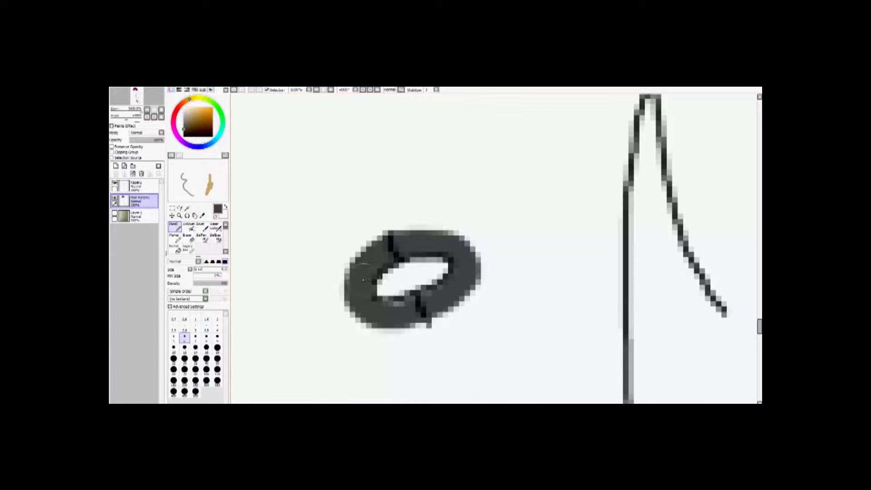
pyautogui.moveTo(470, 240); pyautogui.dragTo(533, 237)
pyautogui.hotkey('ctrl', 'z')
pyautogui.moveTo(331, 181)
pyautogui.mouseDown()
pyautogui.moveTo(318, 213)
pyautogui.moveTo(422, 217)
pyautogui.moveTo(381, 182)
pyautogui.mouseUp()
# Trace dark grey up the lower part of the coat's back edge and erase the stray grey dot inside
pyautogui.scroll(-5, 320, 252)
pyautogui.scroll(3, 539, 188)
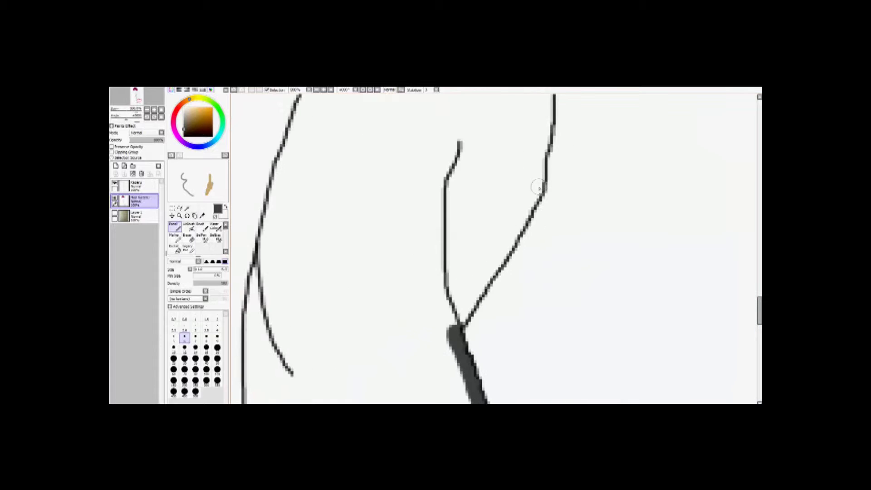
pyautogui.scroll(6, 469, 305)
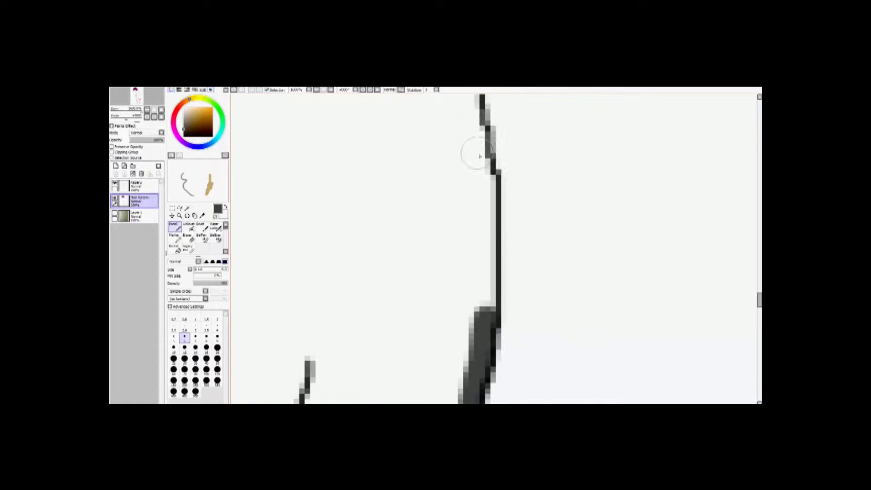
pyautogui.hotkey('ctrl', 'z')
pyautogui.moveTo(431, 117); pyautogui.dragTo(490, 327)
pyautogui.click(406, 306)
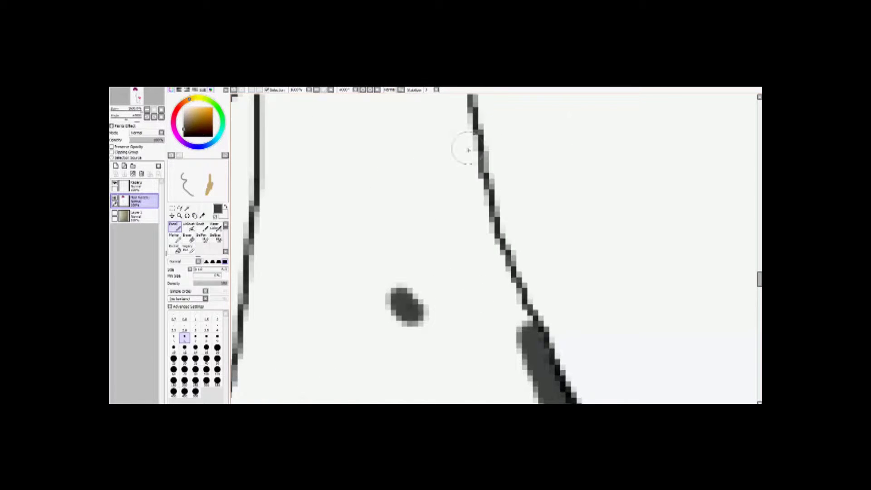
pyautogui.moveTo(458, 140); pyautogui.dragTo(500, 276)
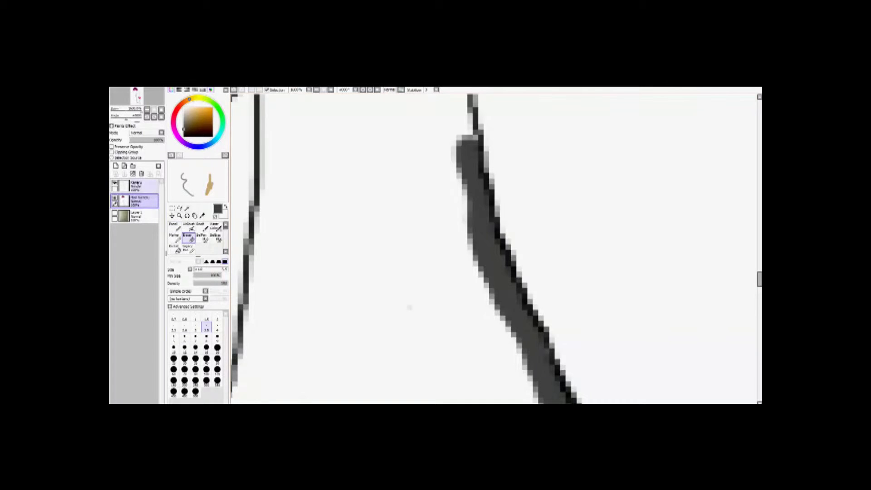
# Continue the dark grey outline up the coat's back to the corner of the collar, undoing misplaced strokes
pyautogui.hotkey('ctrl', 'z')
pyautogui.moveTo(453, 170); pyautogui.dragTo(454, 340)
pyautogui.hotkey('ctrl', 'z')
pyautogui.moveTo(472, 136); pyautogui.dragTo(458, 315)
pyautogui.hotkey('ctrl', 'z')
pyautogui.moveTo(472, 174); pyautogui.dragTo(456, 386)
pyautogui.hotkey('ctrl', 'z')
pyautogui.hotkey('ctrl', 'z')
pyautogui.moveTo(409, 200); pyautogui.dragTo(463, 363)
pyautogui.hotkey('ctrl', 'z')
pyautogui.moveTo(471, 313)
pyautogui.mouseDown()
pyautogui.moveTo(454, 390)
pyautogui.moveTo(457, 350)
pyautogui.mouseUp()
pyautogui.hotkey('ctrl', 'z')
pyautogui.hotkey('ctrl', 'z')
pyautogui.moveTo(403, 186); pyautogui.dragTo(454, 359)
pyautogui.hotkey('ctrl', 'z')
pyautogui.moveTo(408, 258)
pyautogui.mouseDown()
pyautogui.moveTo(471, 372)
pyautogui.moveTo(426, 286)
pyautogui.moveTo(388, 119)
pyautogui.mouseUp()
pyautogui.hotkey('ctrl', 'z')
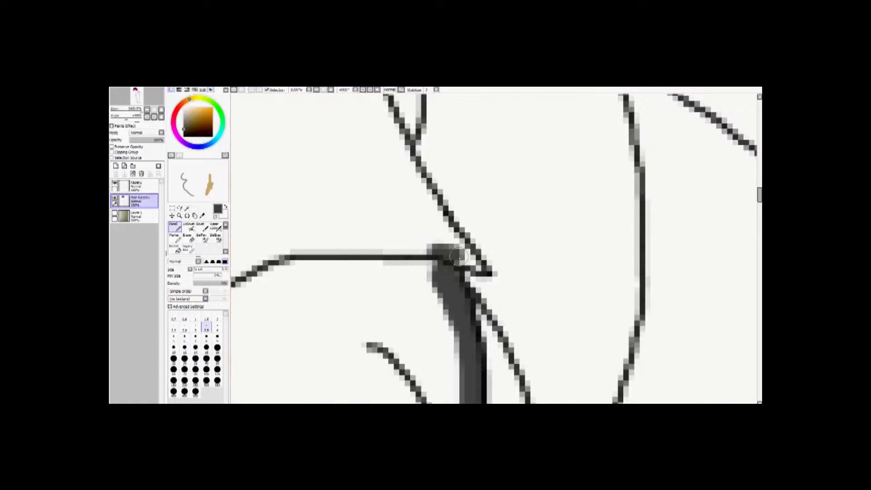
# Trace dark grey along the coat's collar below the scarf and down the chest to the raised hand
pyautogui.moveTo(459, 256); pyautogui.dragTo(415, 183)
pyautogui.moveTo(471, 267)
pyautogui.mouseDown()
pyautogui.moveTo(431, 183)
pyautogui.moveTo(574, 214)
pyautogui.moveTo(375, 284)
pyautogui.mouseUp()
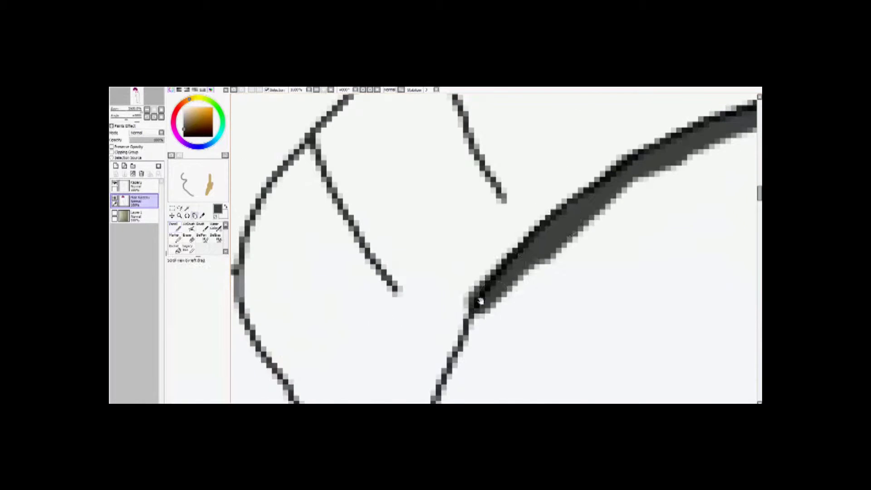
pyautogui.press('e')
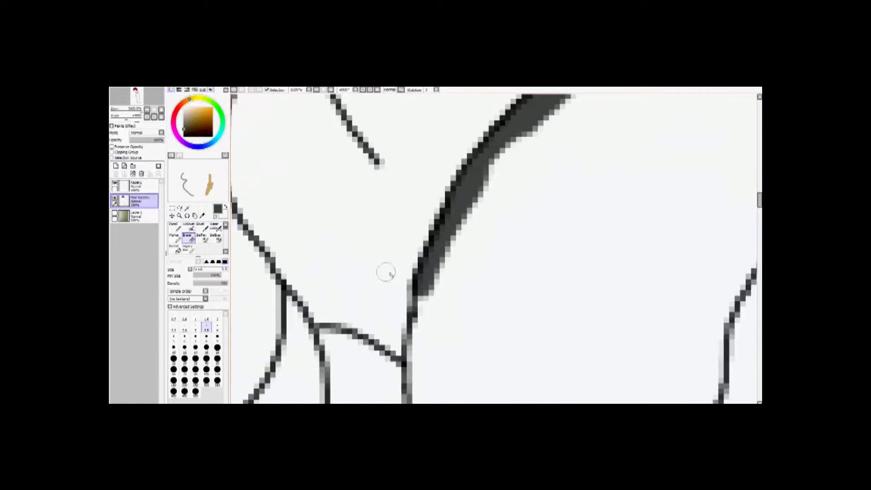
pyautogui.press('n')
pyautogui.moveTo(411, 202)
pyautogui.mouseDown()
pyautogui.moveTo(413, 189)
pyautogui.moveTo(399, 272)
pyautogui.moveTo(383, 308)
pyautogui.moveTo(381, 302)
pyautogui.mouseUp()
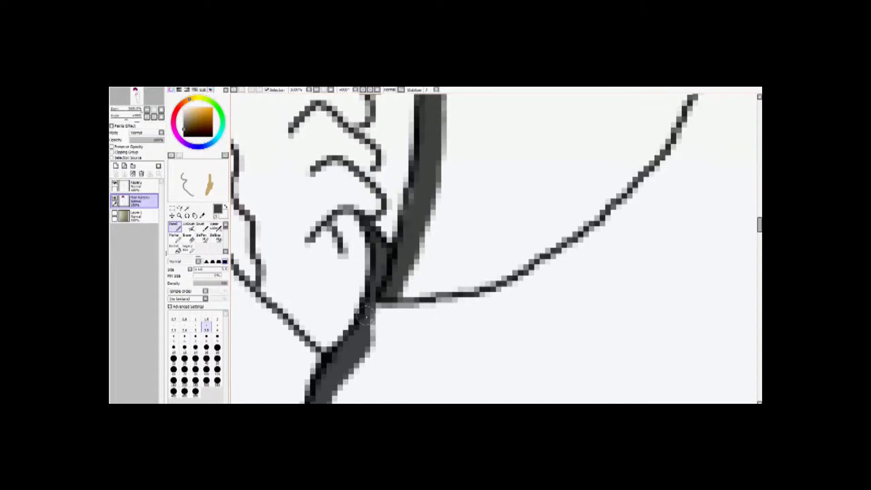
# Fill the outlined coat with dark grey
pyautogui.scroll(-5, 366, 316)
pyautogui.press('b')
pyautogui.click(603, 331)
# Outline the small pointed coat piece above the raised hand in dark grey and fill it
pyautogui.scroll(-2, 603, 331)
pyautogui.scroll(6, 432, 298)
pyautogui.scroll(-3, 432, 298)
pyautogui.scroll(6, 432, 298)
pyautogui.press('n')
pyautogui.moveTo(367, 264); pyautogui.dragTo(420, 310)
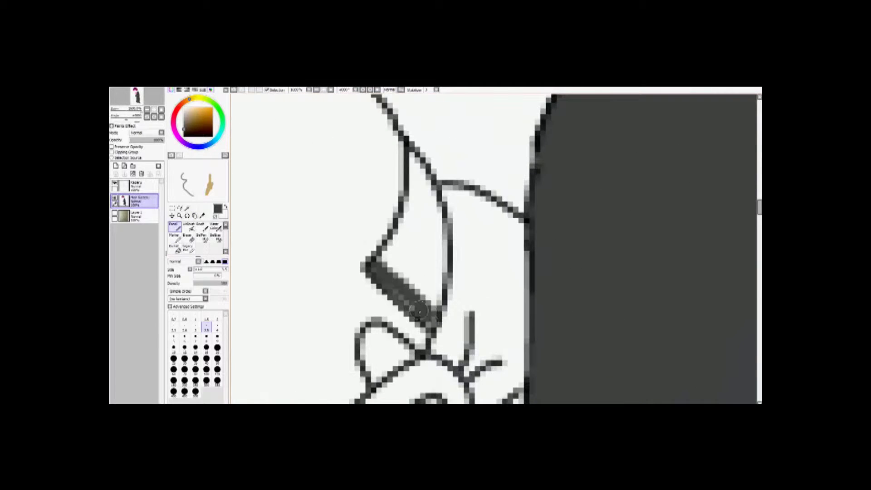
pyautogui.moveTo(440, 280); pyautogui.dragTo(410, 156)
pyautogui.press('b')
pyautogui.click(425, 250)
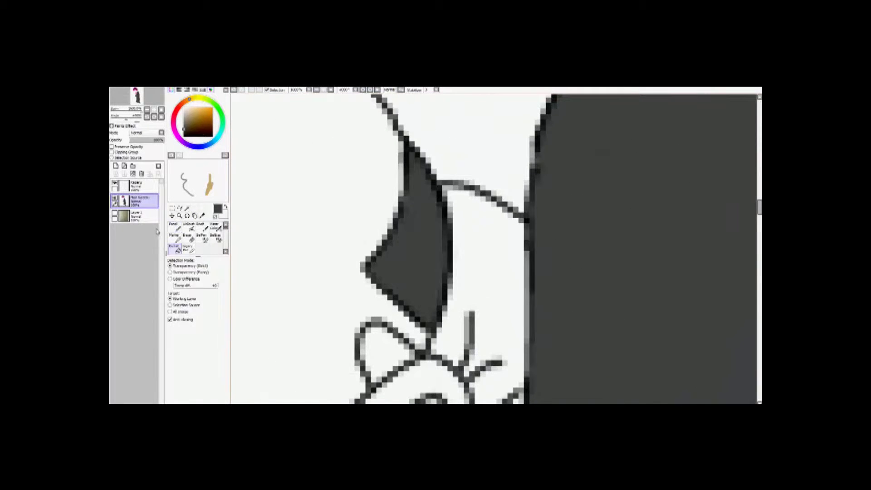
# Fill the narrow gap between the raised hand's fingers and the coat front with dark grey
pyautogui.press('n')
pyautogui.scroll(-3, 424, 250)
pyautogui.moveTo(478, 220); pyautogui.dragTo(451, 345)
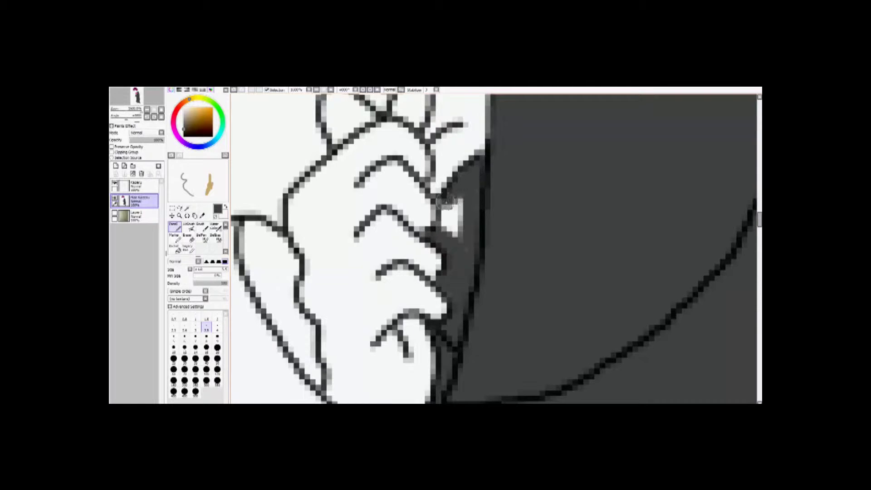
pyautogui.scroll(-4, 462, 225)
pyautogui.scroll(5, 462, 224)
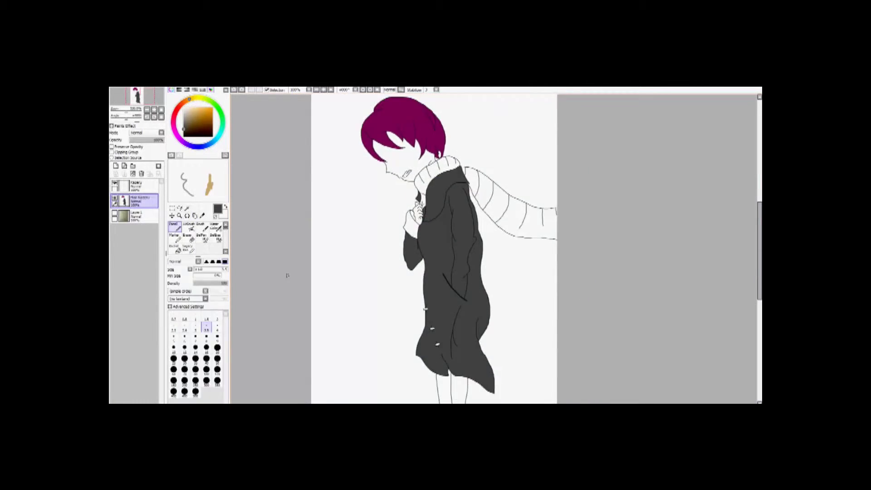
# Choose a darker grey, outline the raised sleeve's cuff with it and fill the cuff
pyautogui.scroll(3, 412, 189)
pyautogui.moveTo(400, 163); pyautogui.dragTo(354, 336)
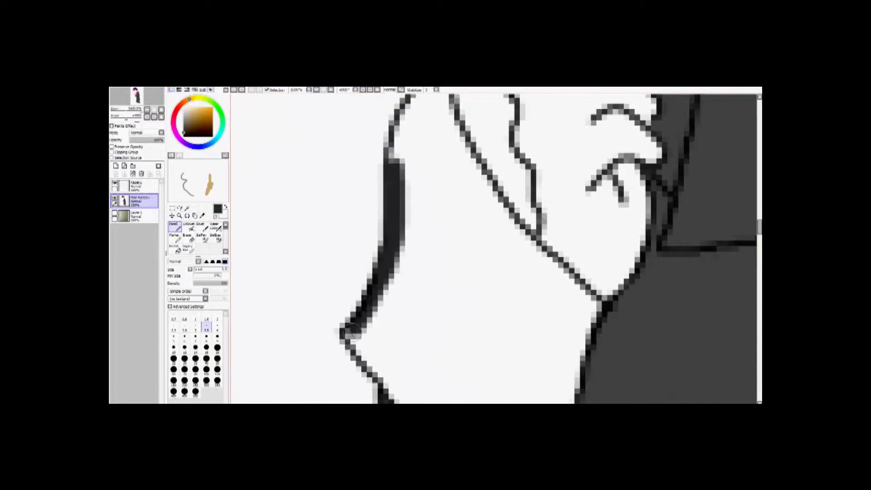
pyautogui.scroll(1, 380, 204)
pyautogui.moveTo(380, 205); pyautogui.dragTo(438, 272)
pyautogui.scroll(1, 401, 245)
pyautogui.moveTo(381, 235)
pyautogui.mouseDown()
pyautogui.moveTo(504, 336)
pyautogui.moveTo(447, 302)
pyautogui.mouseUp()
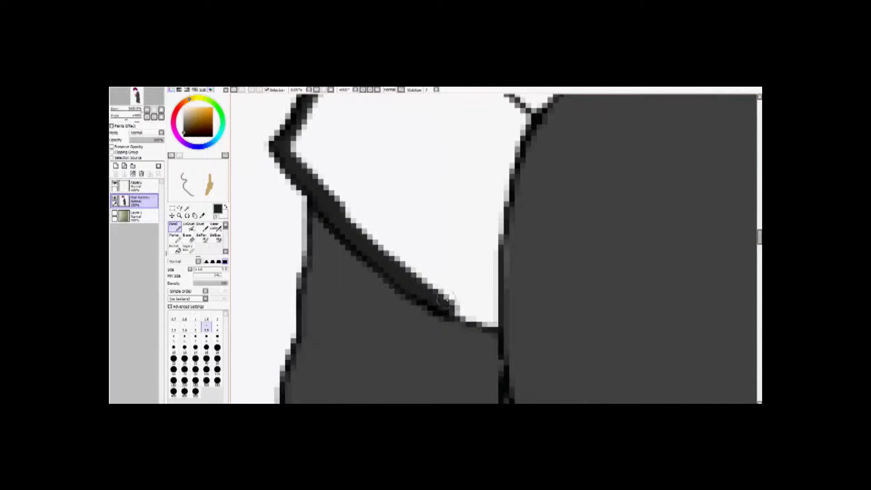
pyautogui.moveTo(492, 286)
pyautogui.mouseDown()
pyautogui.moveTo(506, 192)
pyautogui.moveTo(494, 281)
pyautogui.moveTo(435, 217)
pyautogui.moveTo(421, 231)
pyautogui.moveTo(410, 156)
pyautogui.mouseUp()
pyautogui.scroll(2, 499, 226)
pyautogui.scroll(2, 499, 249)
pyautogui.scroll(2, 453, 250)
pyautogui.scroll(2, 421, 213)
pyautogui.press('f')
pyautogui.scroll(-5, 373, 251)
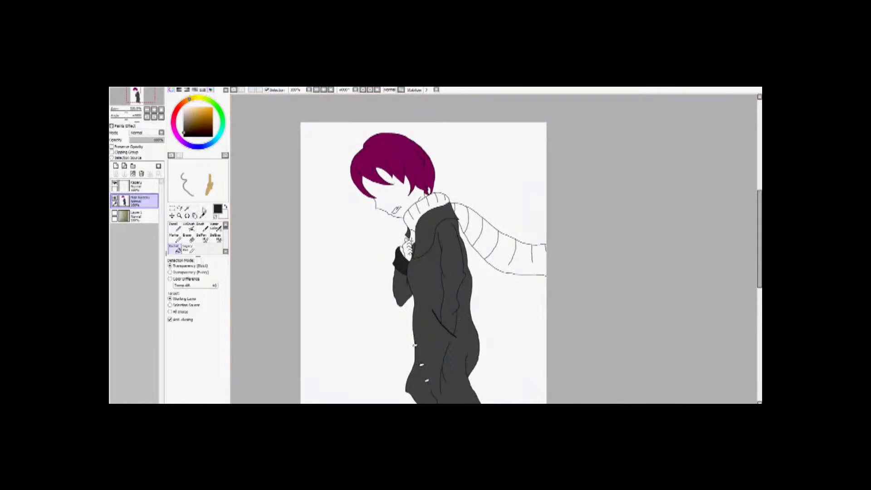
# Add a new layer below the hair and clothes colours and name it Accessories
pyautogui.press('n')
pyautogui.click(116, 165)
pyautogui.doubleClick(136, 215)
pyautogui.write('Accessories')
pyautogui.press('Return')
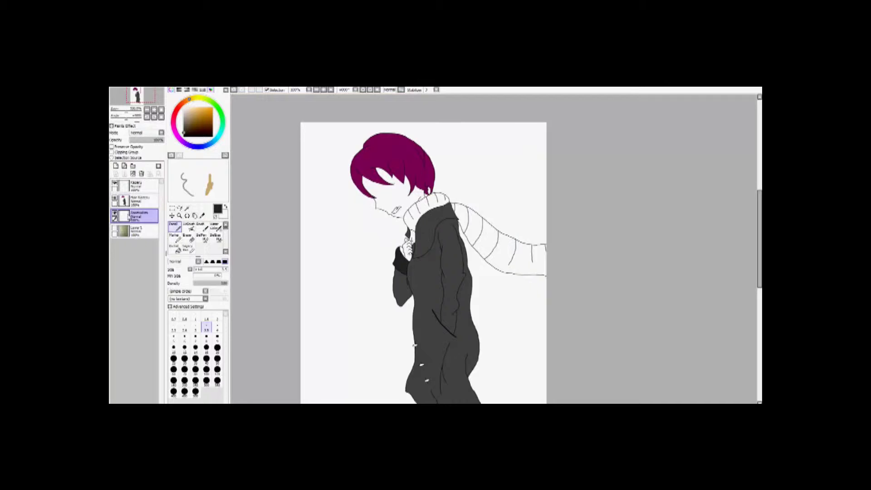
# Choose a strong red and trace the scarf's edge from above the raised hand up along the coat's collar
pyautogui.scroll(3, 416, 290)
pyautogui.scroll(2, 406, 301)
pyautogui.scroll(1, 407, 300)
pyautogui.moveTo(380, 298); pyautogui.dragTo(403, 309)
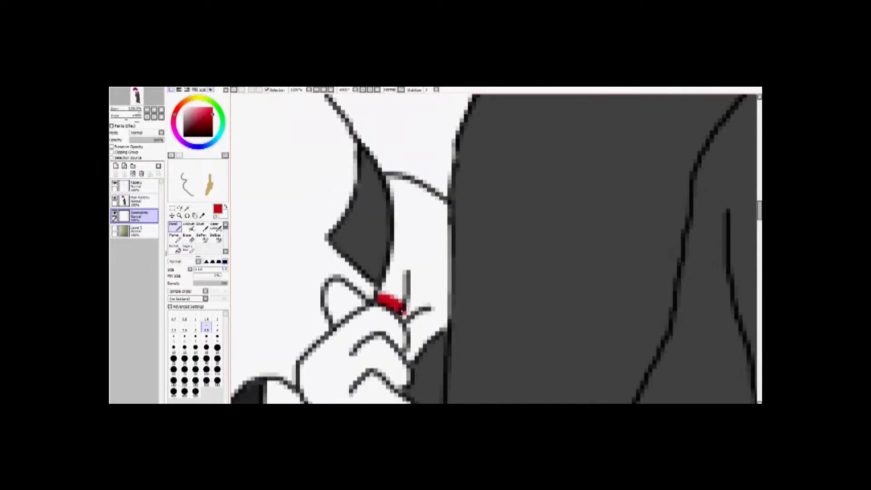
pyautogui.press('End')
pyautogui.press('End')
pyautogui.press('End')
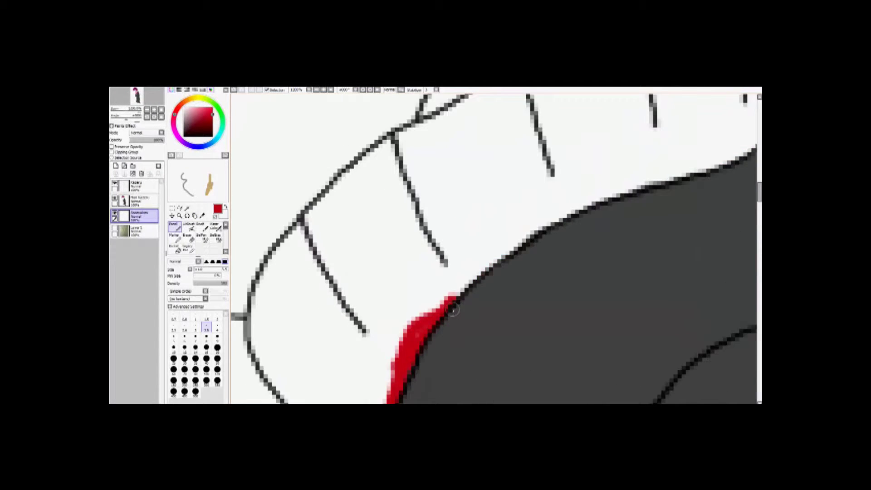
pyautogui.moveTo(435, 286); pyautogui.dragTo(482, 315)
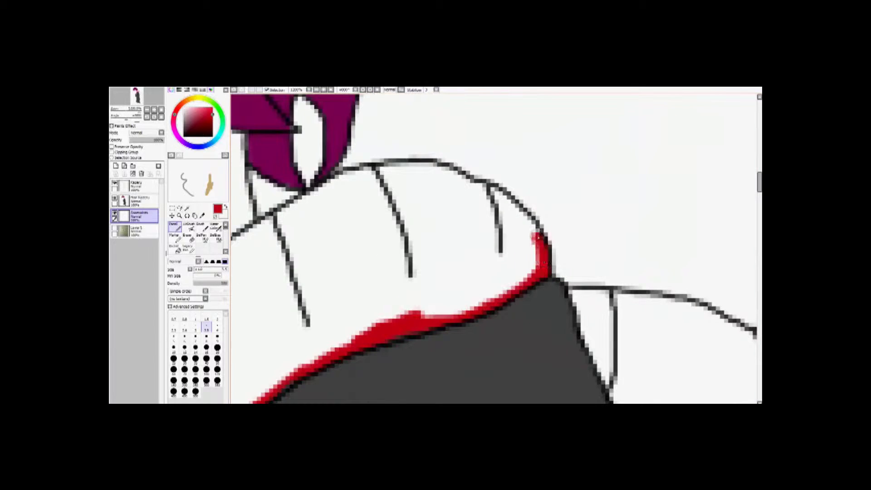
# Trace red along the upper edge of the scarf's neck wrap, below the hair and the jaw
pyautogui.moveTo(530, 223)
pyautogui.mouseDown()
pyautogui.moveTo(526, 264)
pyautogui.moveTo(562, 223)
pyautogui.moveTo(420, 234)
pyautogui.mouseUp()
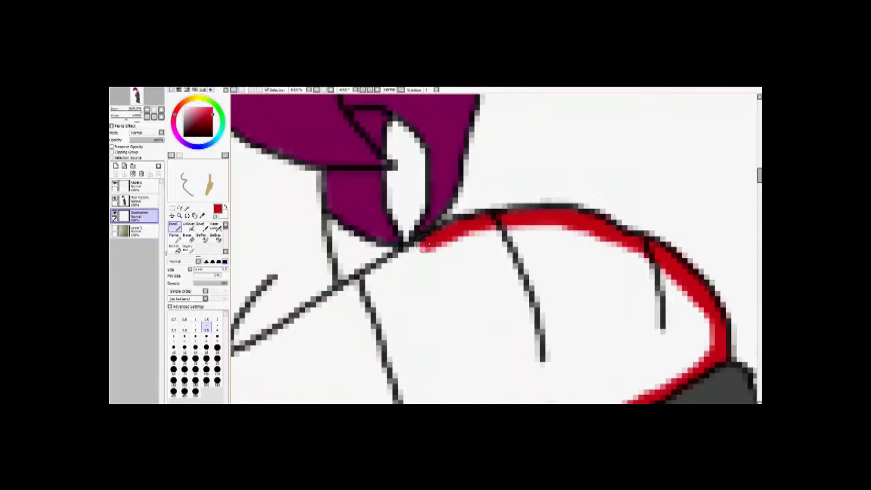
pyautogui.scroll(1, 503, 225)
pyautogui.moveTo(500, 226)
pyautogui.mouseDown()
pyautogui.moveTo(448, 301)
pyautogui.moveTo(516, 243)
pyautogui.moveTo(497, 268)
pyautogui.moveTo(544, 208)
pyautogui.mouseUp()
pyautogui.moveTo(563, 344)
pyautogui.mouseDown()
pyautogui.moveTo(466, 143)
pyautogui.moveTo(454, 273)
pyautogui.moveTo(499, 204)
pyautogui.moveTo(516, 241)
pyautogui.mouseUp()
# Erase the red spilling outside the scarf's neck wrap and fill the wrap with red
pyautogui.press('e')
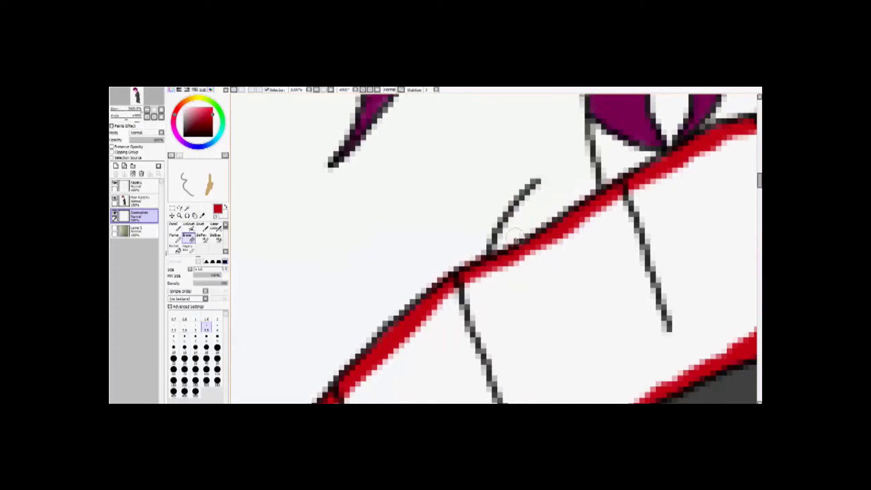
pyautogui.moveTo(414, 292)
pyautogui.mouseDown()
pyautogui.moveTo(435, 254)
pyautogui.moveTo(365, 217)
pyautogui.moveTo(524, 205)
pyautogui.mouseUp()
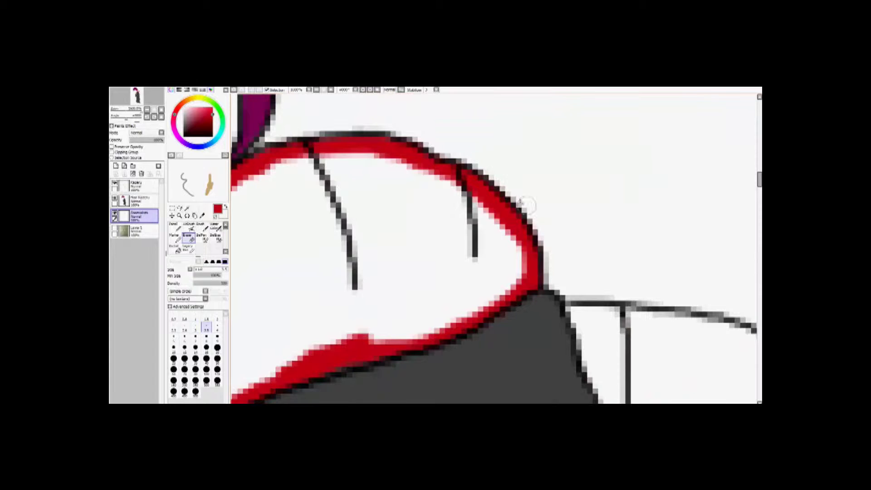
pyautogui.scroll(-5, 537, 259)
pyautogui.scroll(3, 537, 258)
pyautogui.scroll(-4, 538, 258)
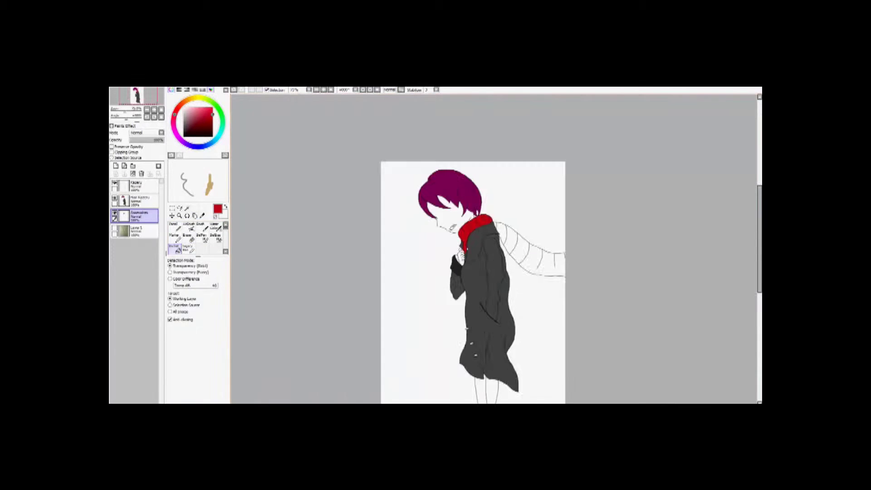
# Trace red along the trailing scarf's lower edge from the coat's back to the edge of the canvas
pyautogui.scroll(4, 538, 258)
pyautogui.press('n')
pyautogui.scroll(4, 443, 243)
pyautogui.moveTo(376, 147); pyautogui.dragTo(453, 270)
pyautogui.scroll(-2, 437, 263)
pyautogui.scroll(-2, 504, 339)
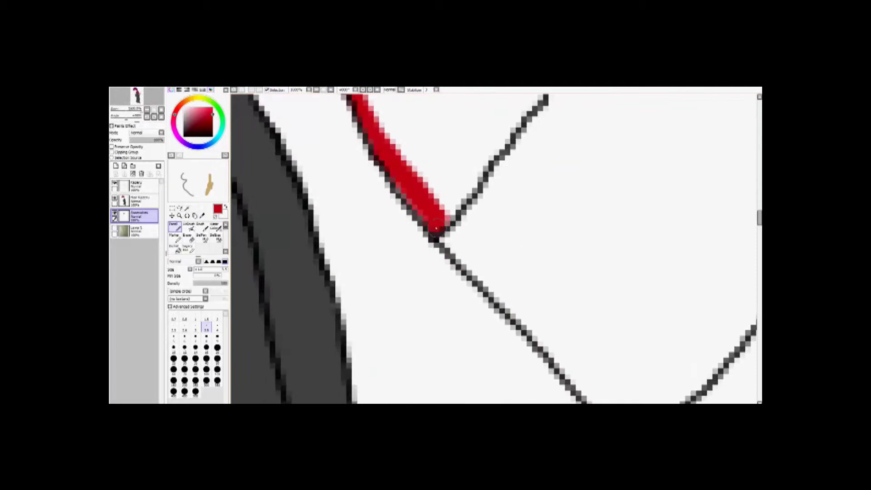
pyautogui.scroll(4, 473, 236)
pyautogui.moveTo(557, 300)
pyautogui.mouseDown()
pyautogui.moveTo(559, 275)
pyautogui.moveTo(637, 312)
pyautogui.moveTo(463, 253)
pyautogui.moveTo(557, 268)
pyautogui.mouseUp()
pyautogui.moveTo(635, 272)
pyautogui.mouseDown()
pyautogui.moveTo(553, 254)
pyautogui.moveTo(504, 259)
pyautogui.mouseUp()
pyautogui.moveTo(454, 258); pyautogui.dragTo(584, 281)
pyautogui.moveTo(408, 273); pyautogui.dragTo(509, 263)
pyautogui.moveTo(408, 281); pyautogui.dragTo(713, 309)
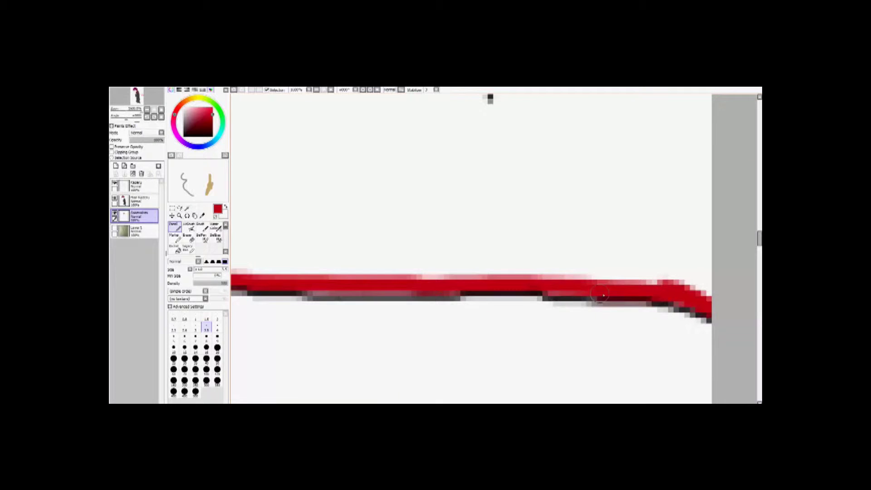
# Trace red down the canvas edge and along the outer part of the trailing scarf's upper edge, erasing spill
pyautogui.moveTo(453, 168)
pyautogui.mouseDown()
pyautogui.moveTo(453, 243)
pyautogui.moveTo(521, 318)
pyautogui.moveTo(585, 204)
pyautogui.moveTo(582, 234)
pyautogui.mouseUp()
pyautogui.click(174, 226)
pyautogui.moveTo(313, 232)
pyautogui.mouseDown()
pyautogui.moveTo(467, 244)
pyautogui.moveTo(605, 227)
pyautogui.mouseUp()
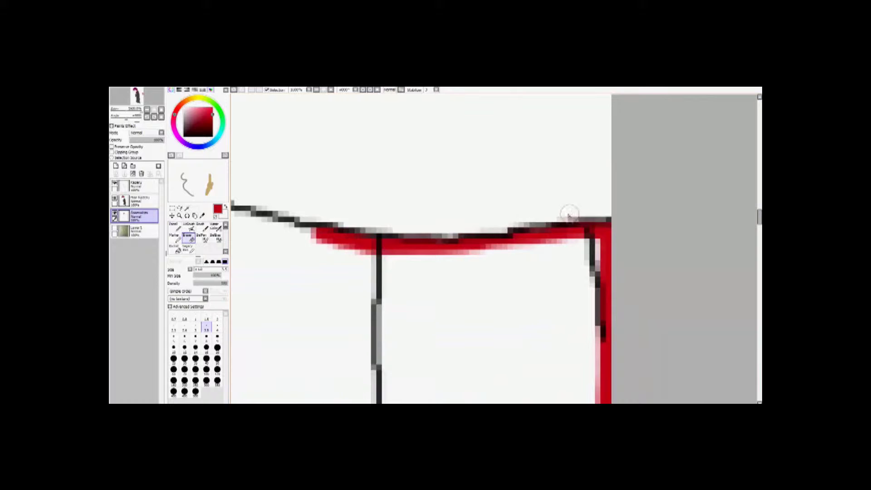
pyautogui.moveTo(399, 230); pyautogui.dragTo(605, 291)
pyautogui.press('n')
pyautogui.moveTo(517, 291); pyautogui.dragTo(234, 202)
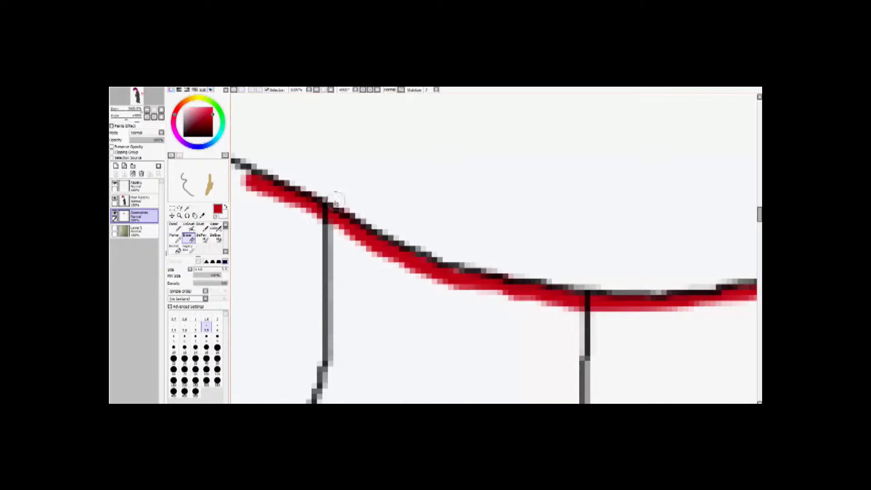
# Continue the red outline along the trailing scarf's upper edge towards the neck, undoing misplaced strokes
pyautogui.press('n')
pyautogui.moveTo(611, 311); pyautogui.dragTo(666, 311)
pyautogui.moveTo(418, 283); pyautogui.dragTo(423, 239)
pyautogui.moveTo(317, 146); pyautogui.dragTo(470, 249)
pyautogui.hotkey('ctrl', 'z')
pyautogui.moveTo(606, 301)
pyautogui.mouseDown()
pyautogui.moveTo(502, 264)
pyautogui.moveTo(527, 299)
pyautogui.mouseUp()
pyautogui.moveTo(526, 297)
pyautogui.mouseDown()
pyautogui.moveTo(459, 278)
pyautogui.moveTo(351, 194)
pyautogui.mouseUp()
pyautogui.hotkey('ctrl', 'z')
pyautogui.moveTo(275, 129)
pyautogui.mouseDown()
pyautogui.moveTo(557, 325)
pyautogui.moveTo(557, 362)
pyautogui.mouseUp()
pyautogui.hotkey('ctrl', 'z')
pyautogui.moveTo(290, 165); pyautogui.dragTo(453, 313)
pyautogui.hotkey('ctrl', 'z')
pyautogui.moveTo(351, 190); pyautogui.dragTo(584, 352)
pyautogui.moveTo(521, 286); pyautogui.dragTo(401, 214)
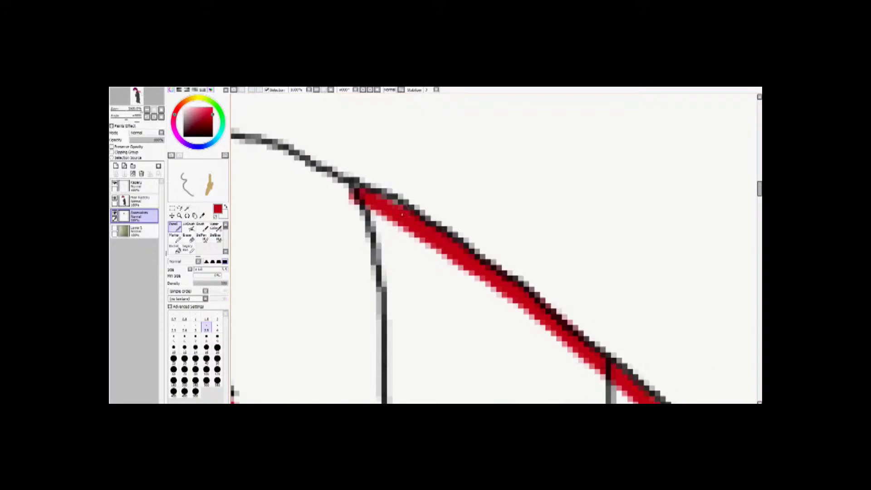
# Close the trailing scarf's red outline beside the coat's collar and fill the scarf with red
pyautogui.press('n')
pyautogui.moveTo(354, 211)
pyautogui.mouseDown()
pyautogui.moveTo(524, 236)
pyautogui.moveTo(606, 272)
pyautogui.mouseUp()
pyautogui.moveTo(550, 245); pyautogui.dragTo(470, 232)
pyautogui.scroll(-4, 395, 198)
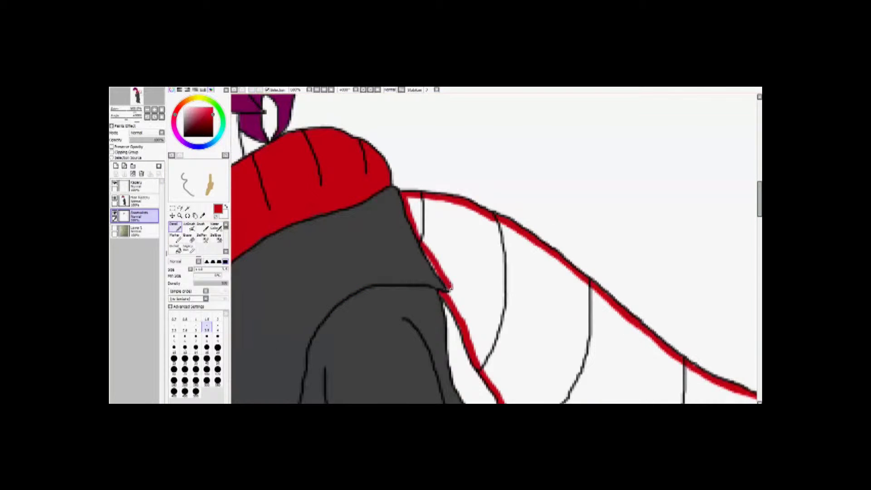
pyautogui.press('alt')
pyautogui.scroll(-4, 476, 276)
# Choose a light tan colour and paint the oval buttons on the coat's front with it
pyautogui.scroll(8, 454, 272)
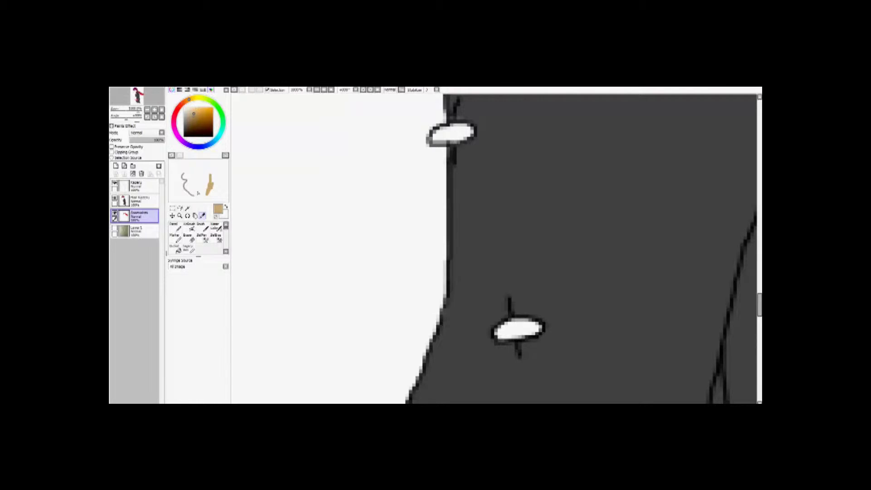
pyautogui.click(174, 226)
pyautogui.scroll(2, 395, 227)
pyautogui.moveTo(379, 236)
pyautogui.mouseDown()
pyautogui.moveTo(421, 233)
pyautogui.moveTo(383, 239)
pyautogui.mouseUp()
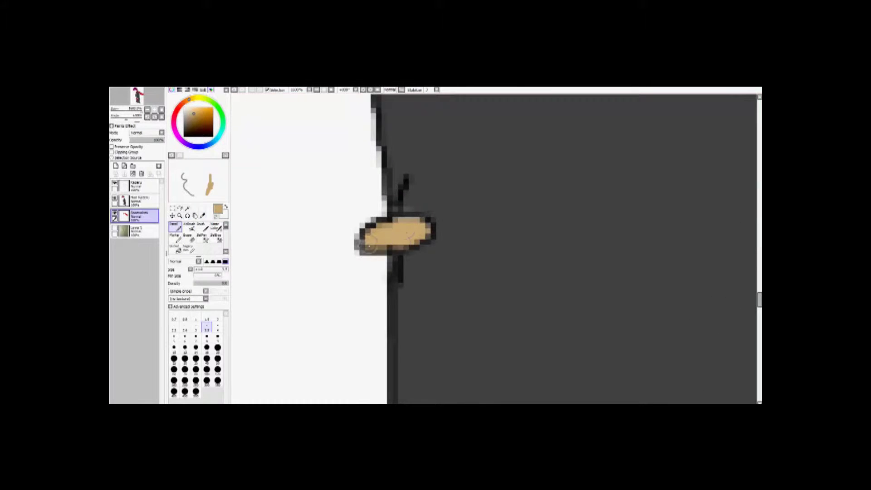
pyautogui.scroll(-5, 418, 250)
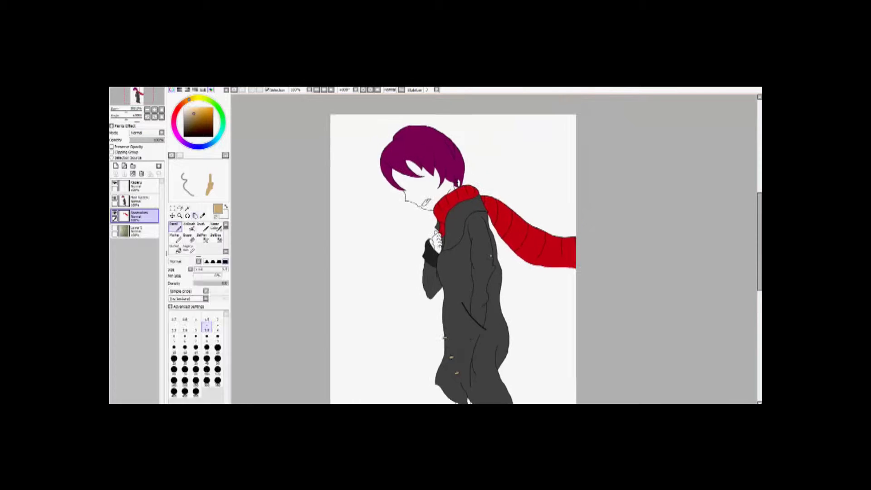
# Add a new layer below the Accessories layer and name it Skin
pyautogui.scroll(2, 431, 270)
pyautogui.click(116, 166)
pyautogui.doubleClick(135, 231)
pyautogui.write('Skin')
pyautogui.press('Return')
# Enlarge the brush and choose a light peach skin colour, testing shades on the face and undoing the test strokes
pyautogui.scroll(-3, 284, 185)
pyautogui.scroll(2, 453, 259)
pyautogui.click(192, 111)
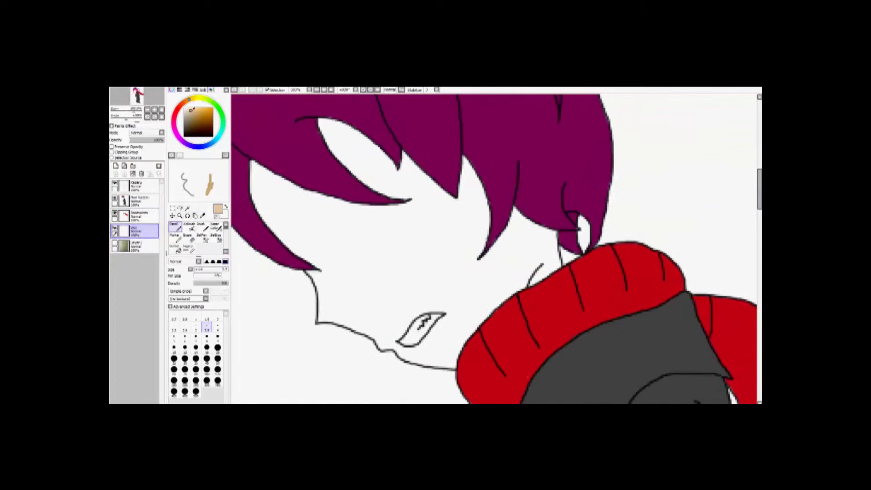
pyautogui.click(218, 349)
pyautogui.moveTo(344, 218); pyautogui.dragTo(471, 199)
pyautogui.hotkey('ctrl', 'z')
pyautogui.click(190, 107)
pyautogui.moveTo(331, 223); pyautogui.dragTo(428, 204)
pyautogui.hotkey('ctrl', 'z')
pyautogui.click(191, 108)
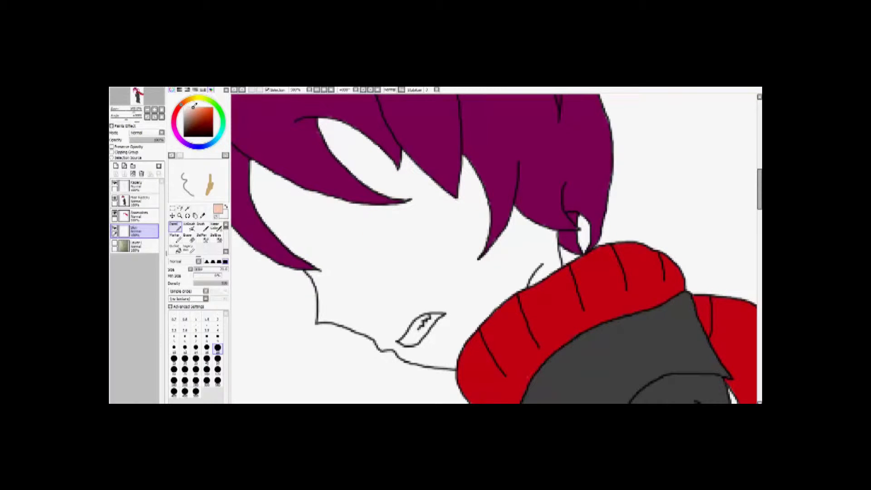
# Paint the upper face and cheek between the hair strands with the peach skin colour on the Skin layer
pyautogui.moveTo(354, 171)
pyautogui.mouseDown()
pyautogui.moveTo(541, 267)
pyautogui.moveTo(502, 288)
pyautogui.moveTo(467, 273)
pyautogui.moveTo(363, 150)
pyautogui.mouseUp()
pyautogui.moveTo(268, 174)
pyautogui.mouseDown()
pyautogui.moveTo(461, 258)
pyautogui.moveTo(508, 299)
pyautogui.mouseUp()
pyautogui.scroll(-3, 508, 300)
pyautogui.scroll(3, 498, 274)
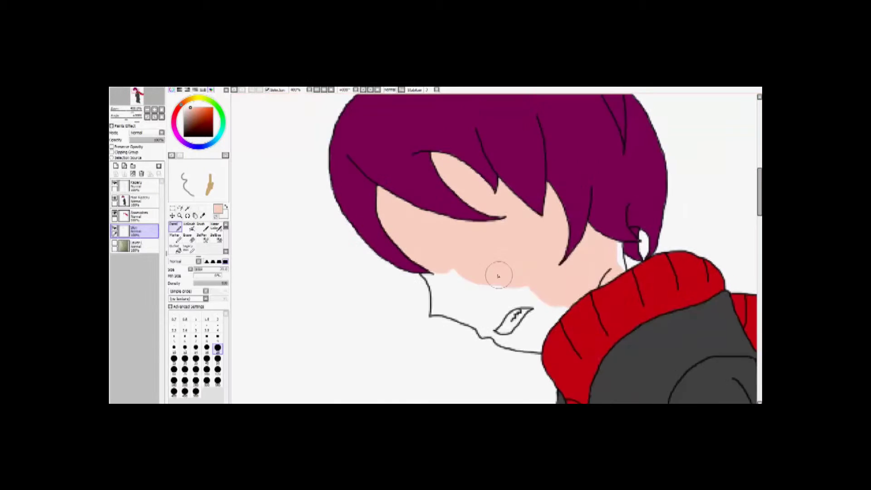
pyautogui.scroll(2, 512, 253)
# Fill the nose, jaw and chin around the mouth with peach, using a smaller brush along the outline
pyautogui.moveTo(444, 278); pyautogui.dragTo(570, 171)
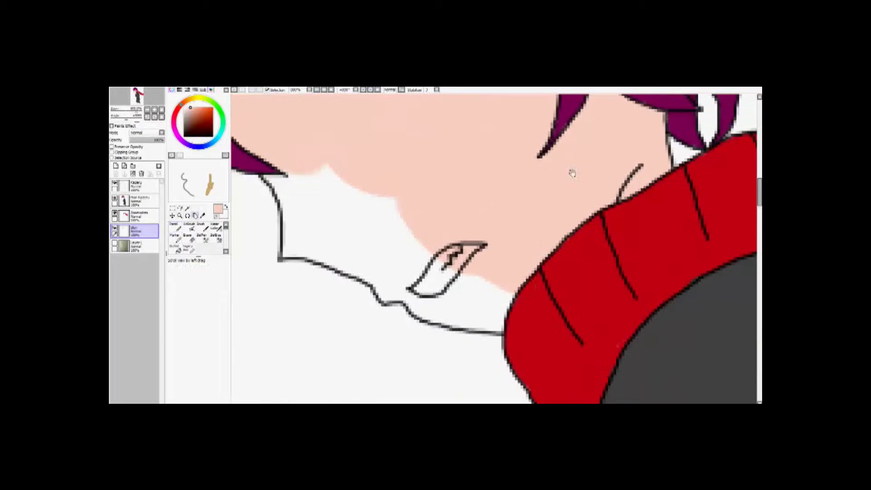
pyautogui.moveTo(408, 300)
pyautogui.mouseDown()
pyautogui.moveTo(442, 317)
pyautogui.moveTo(489, 298)
pyautogui.moveTo(431, 272)
pyautogui.mouseUp()
pyautogui.moveTo(410, 257); pyautogui.dragTo(514, 311)
pyautogui.moveTo(453, 273)
pyautogui.mouseDown()
pyautogui.moveTo(535, 297)
pyautogui.moveTo(529, 350)
pyautogui.moveTo(441, 305)
pyautogui.mouseUp()
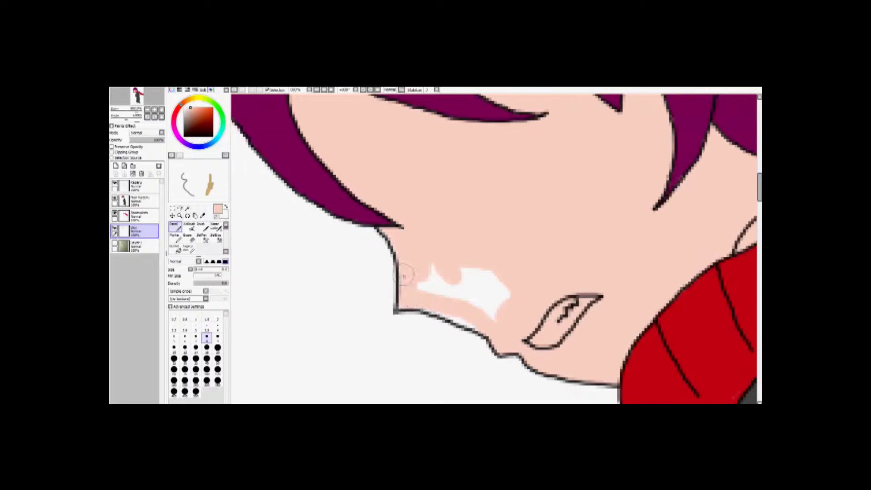
pyautogui.moveTo(434, 272)
pyautogui.mouseDown()
pyautogui.moveTo(491, 293)
pyautogui.moveTo(443, 309)
pyautogui.mouseUp()
# Erase the peach colour from inside the mouth so the teeth are clear of the skin fill
pyautogui.scroll(2, 428, 312)
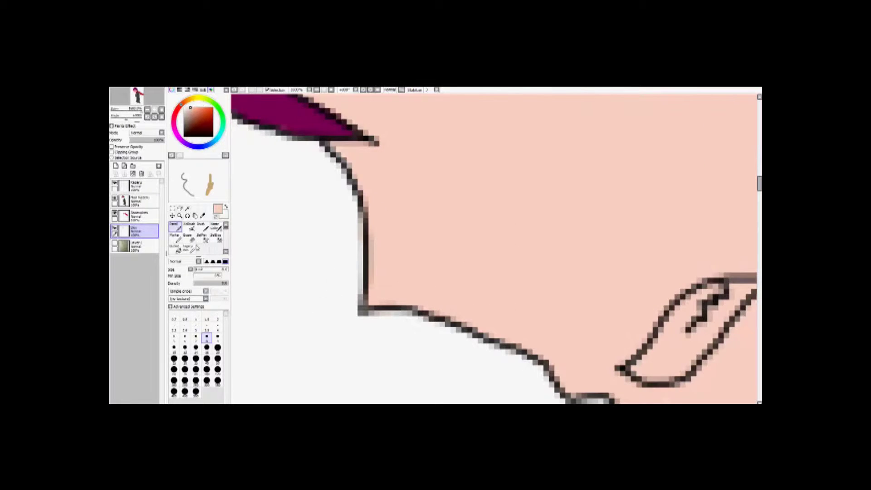
pyautogui.moveTo(355, 239); pyautogui.dragTo(236, 203)
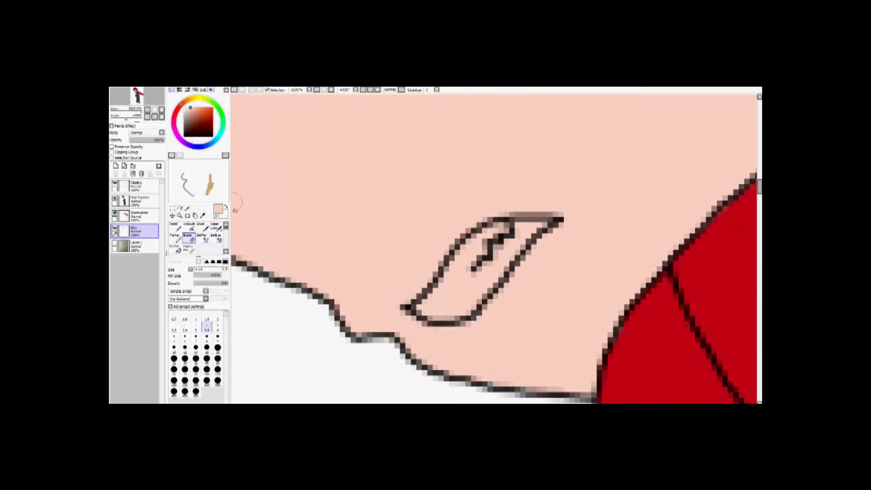
pyautogui.moveTo(421, 310)
pyautogui.mouseDown()
pyautogui.moveTo(458, 304)
pyautogui.moveTo(495, 272)
pyautogui.moveTo(468, 303)
pyautogui.moveTo(529, 226)
pyautogui.moveTo(461, 258)
pyautogui.mouseUp()
pyautogui.keyDown('alt'); pyautogui.click(484, 246); pyautogui.keyUp('alt')
# Paint the wrist and lower part of the hand clutching the scarf with peach
pyautogui.scroll(-5, 484, 245)
pyautogui.scroll(3, 454, 272)
pyautogui.moveTo(454, 318); pyautogui.dragTo(454, 122)
pyautogui.scroll(2, 446, 290)
pyautogui.moveTo(444, 285)
pyautogui.mouseDown()
pyautogui.moveTo(440, 308)
pyautogui.moveTo(471, 278)
pyautogui.mouseUp()
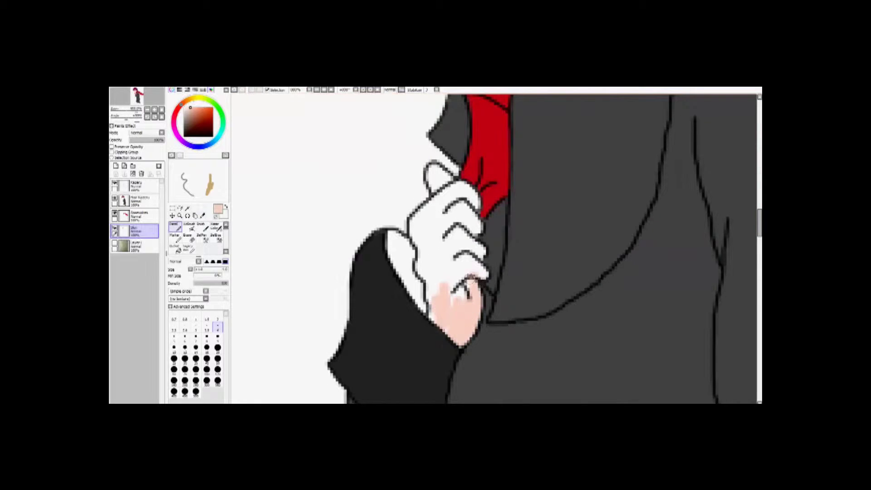
pyautogui.scroll(1, 453, 273)
pyautogui.moveTo(431, 358); pyautogui.dragTo(390, 145)
# Fill the fingers, thumb and back of the clutching hand with peach, covering the gaps around the knuckle lines
pyautogui.scroll(1, 474, 228)
pyautogui.moveTo(474, 228); pyautogui.dragTo(404, 274)
pyautogui.moveTo(435, 229); pyautogui.dragTo(454, 182)
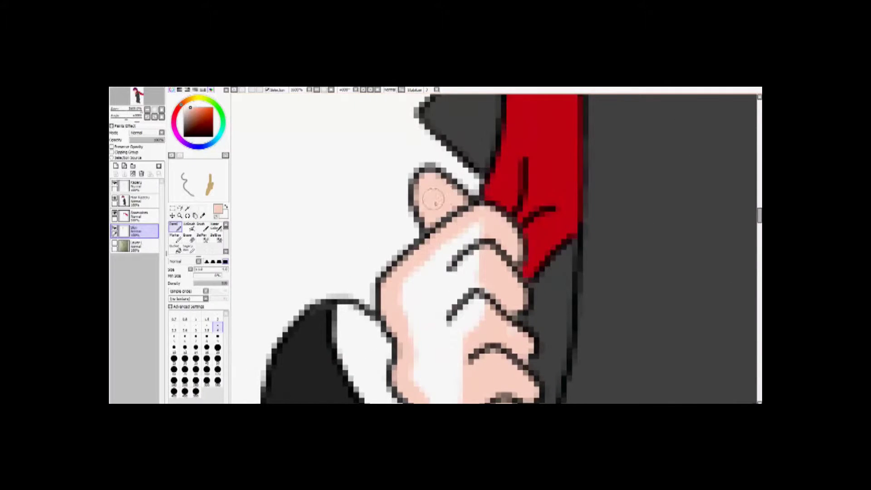
pyautogui.moveTo(454, 272); pyautogui.dragTo(444, 206)
pyautogui.moveTo(417, 336)
pyautogui.mouseDown()
pyautogui.moveTo(467, 298)
pyautogui.moveTo(454, 182)
pyautogui.moveTo(431, 295)
pyautogui.mouseUp()
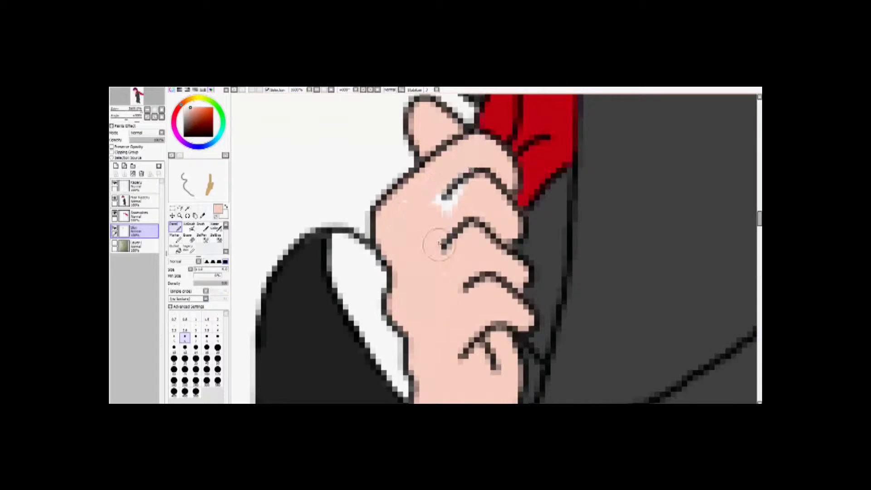
pyautogui.moveTo(436, 213); pyautogui.dragTo(458, 177)
# Choose black and fill the open sleeve cuff beside the wrist on the Accessories layer
pyautogui.scroll(-8, 458, 177)
pyautogui.click(136, 215)
pyautogui.click(185, 136)
pyautogui.scroll(8, 414, 237)
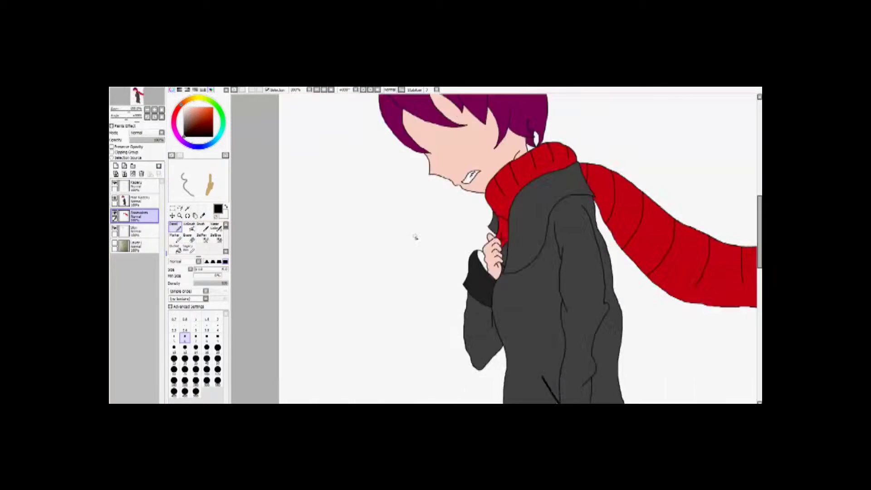
pyautogui.moveTo(449, 327)
pyautogui.mouseDown()
pyautogui.moveTo(396, 240)
pyautogui.moveTo(421, 227)
pyautogui.moveTo(411, 190)
pyautogui.moveTo(401, 193)
pyautogui.mouseUp()
pyautogui.scroll(-6, 438, 264)
pyautogui.scroll(3, 434, 276)
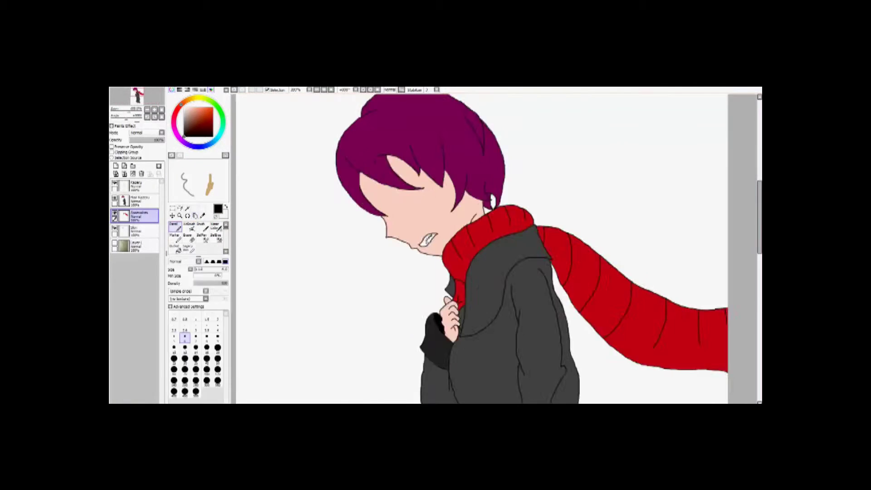
# Choose a darker brownish skin shade, try a shadow curve across the face on the Skin layer, and undo the stroke
pyautogui.keyDown('alt'); pyautogui.click(435, 277); pyautogui.keyUp('alt')
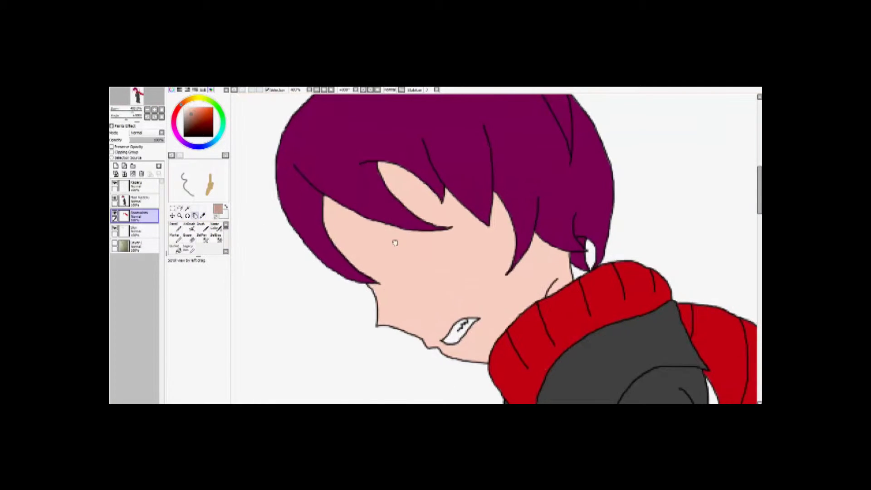
pyautogui.click(174, 225)
pyautogui.scroll(2, 409, 272)
pyautogui.click(136, 231)
pyautogui.moveTo(395, 277)
pyautogui.mouseDown()
pyautogui.moveTo(471, 253)
pyautogui.moveTo(501, 154)
pyautogui.mouseUp()
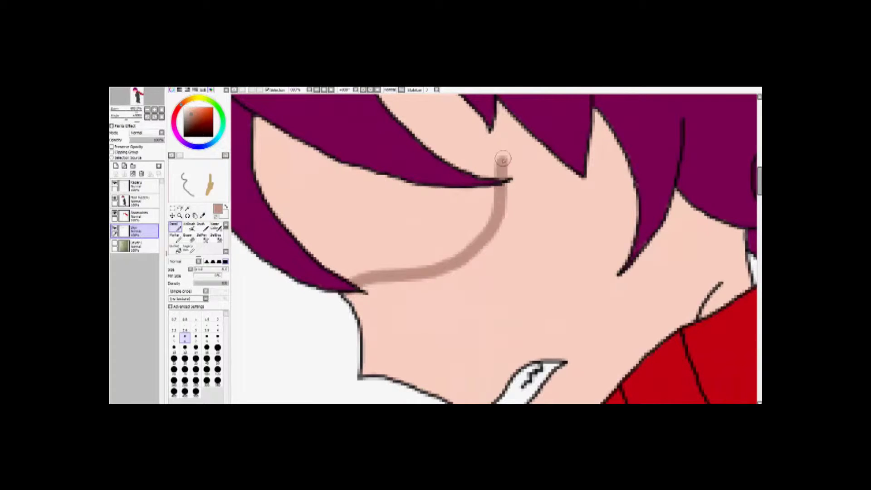
pyautogui.hotkey('ctrl', 'z')
# Outline a shadow area across the eyes beneath the fringe in the darker skin shade and fill it
pyautogui.scroll(-3, 408, 272)
pyautogui.scroll(3, 375, 305)
pyautogui.moveTo(375, 305)
pyautogui.mouseDown()
pyautogui.moveTo(502, 278)
pyautogui.moveTo(545, 236)
pyautogui.mouseUp()
pyautogui.scroll(1, 373, 323)
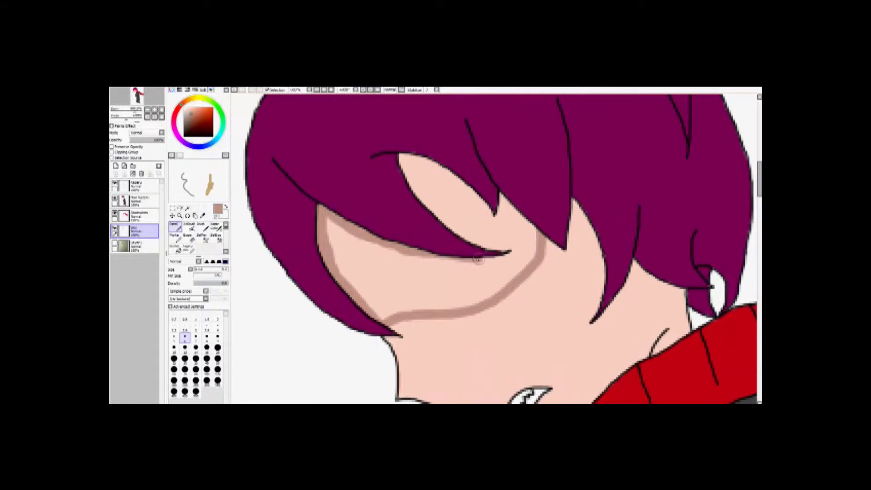
pyautogui.moveTo(478, 259); pyautogui.dragTo(405, 172)
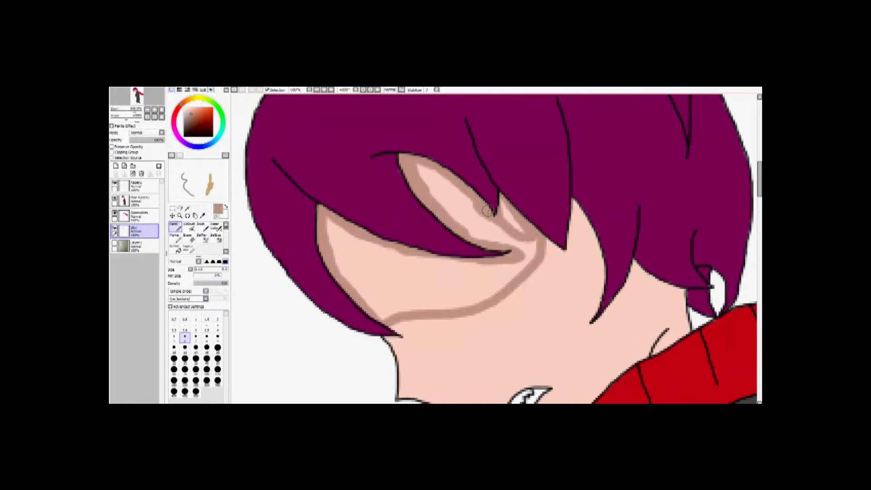
pyautogui.click(174, 248)
pyautogui.click(408, 282)
# Try filling the legs below the coat with black and dark grey, undoing each fill
pyautogui.scroll(-3, 408, 281)
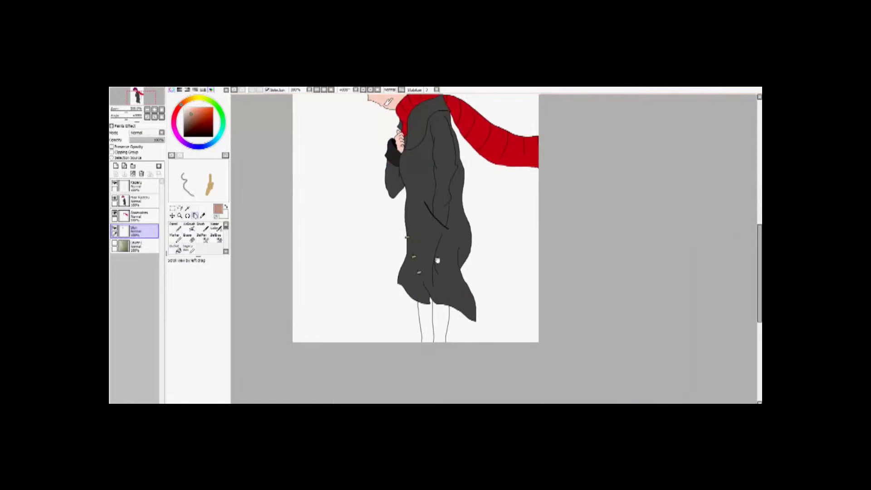
pyautogui.scroll(-1, 363, 288)
pyautogui.scroll(-4, 408, 273)
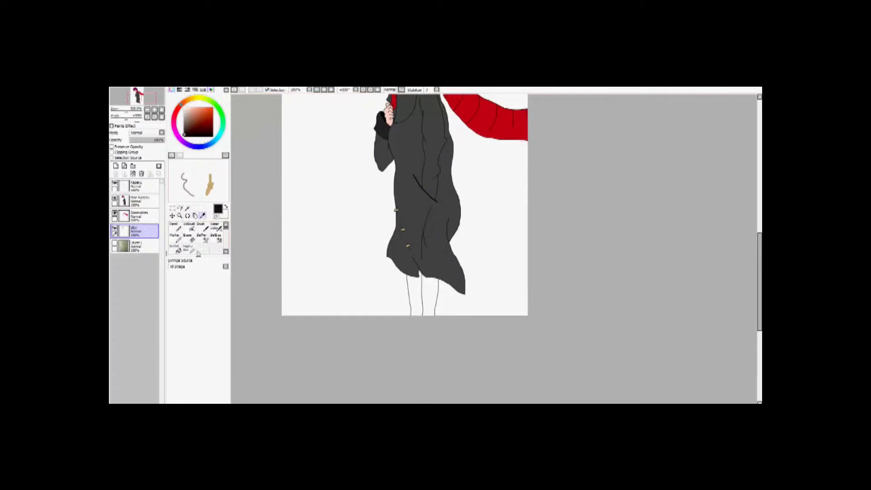
pyautogui.click(174, 248)
pyautogui.click(422, 295)
pyautogui.hotkey('ctrl', 'z')
pyautogui.scroll(3, 408, 204)
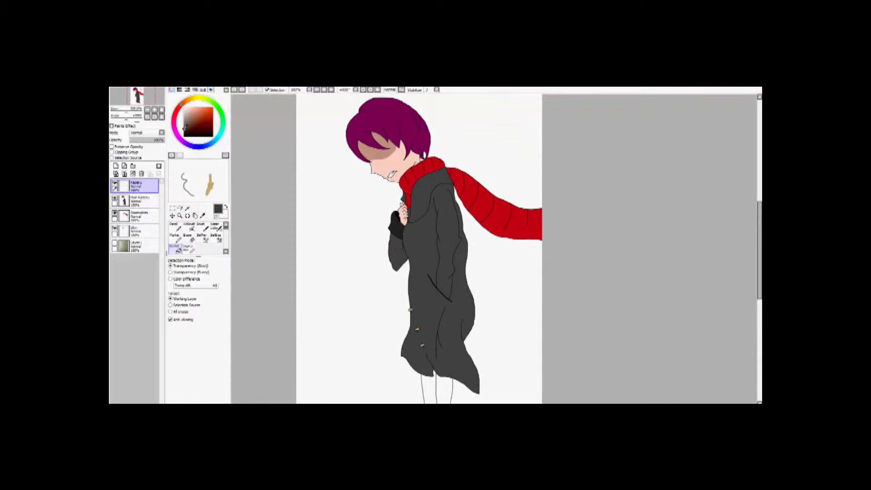
pyautogui.scroll(-3, 408, 204)
pyautogui.click(433, 258)
pyautogui.hotkey('ctrl', 'z')
# Outline both legs below the coat hem in medium grey on the Skin layer and fill them
pyautogui.scroll(5, 408, 227)
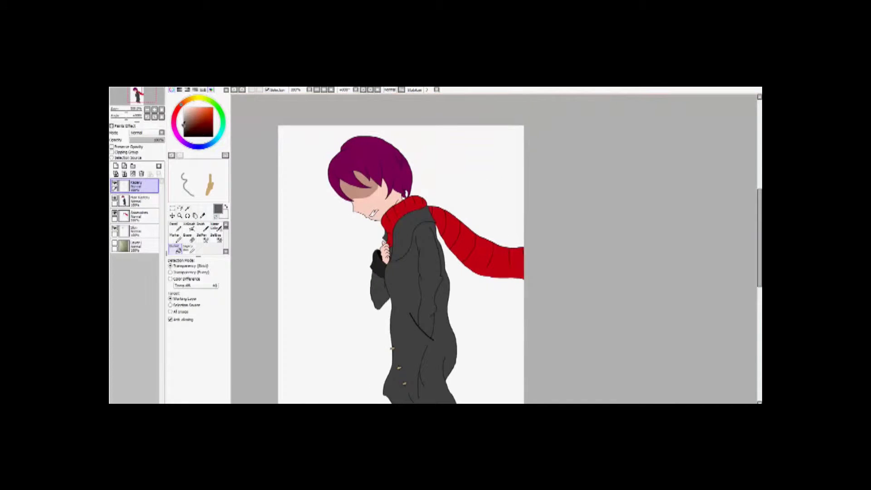
pyautogui.press('n')
pyautogui.click(134, 231)
pyautogui.scroll(-5, 348, 203)
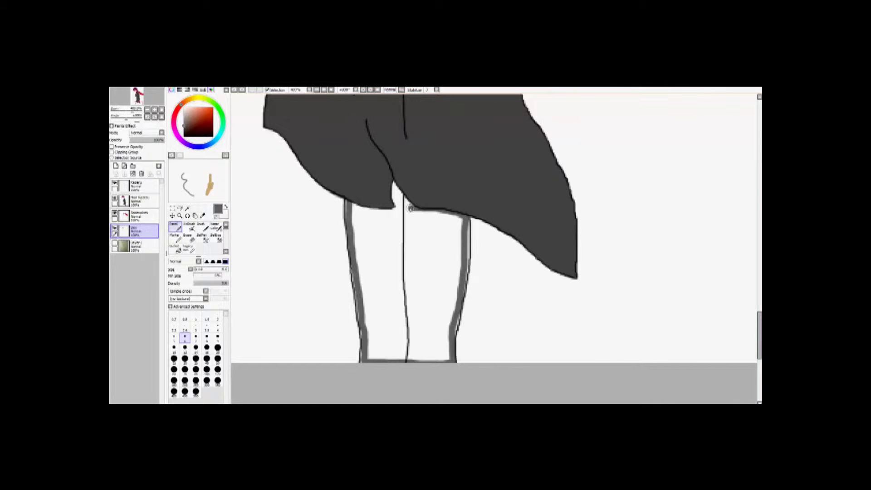
pyautogui.scroll(5, 447, 313)
pyautogui.scroll(-7, 447, 313)
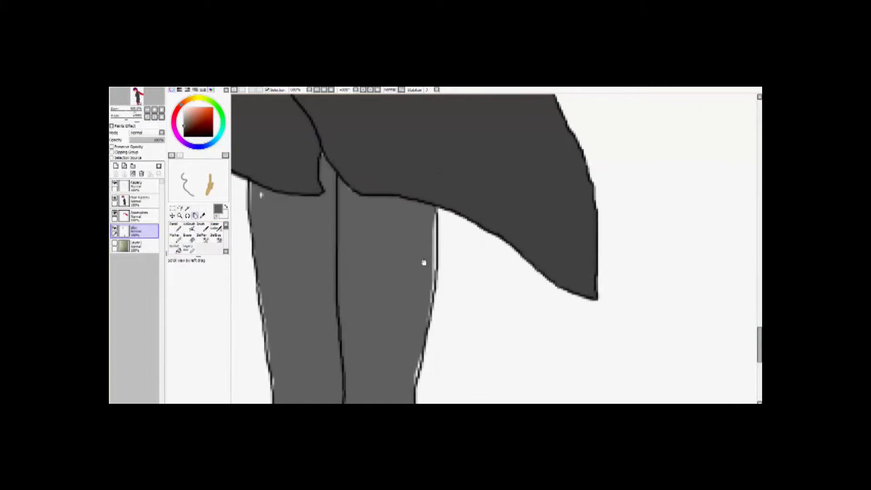
# Paint over the white gaps along the legs' outlines with the same grey
pyautogui.scroll(-5, 446, 313)
pyautogui.hscroll(-3, 451, 272)
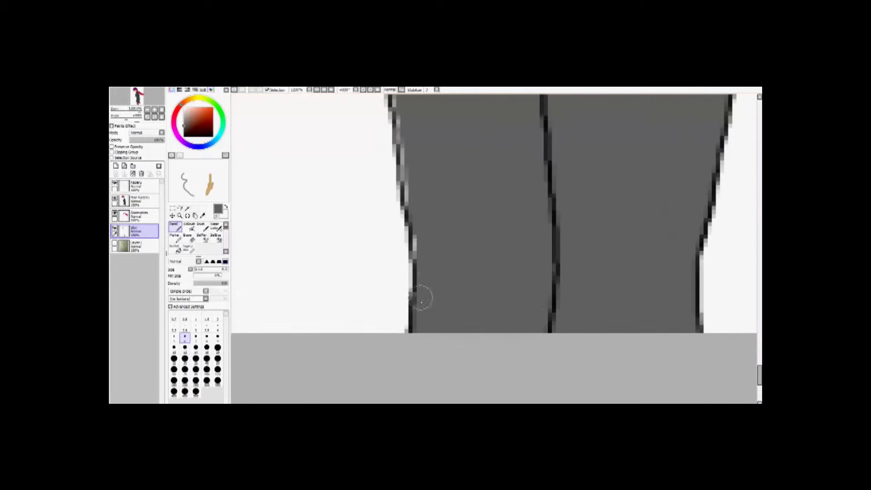
pyautogui.scroll(3, 414, 301)
pyautogui.scroll(3, 404, 262)
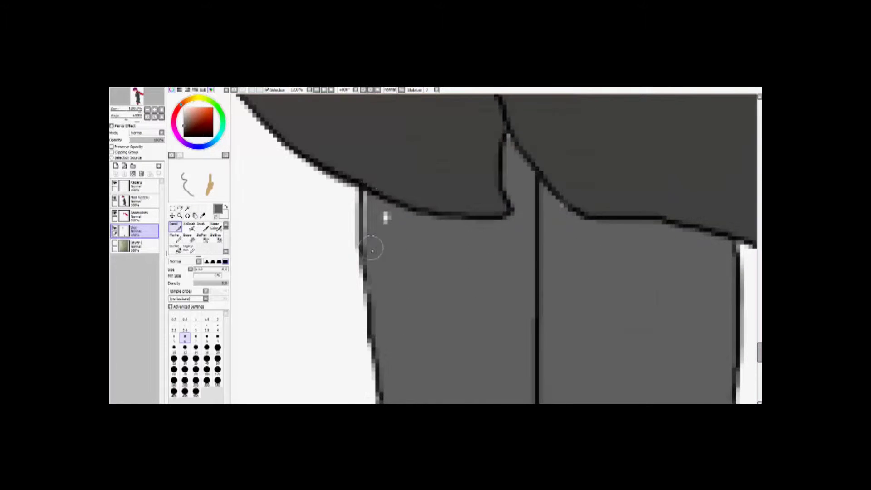
pyautogui.scroll(8, 376, 258)
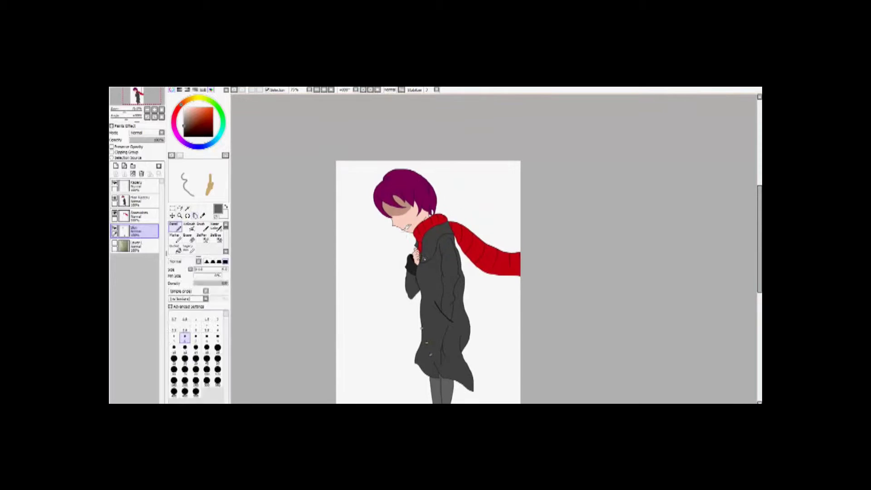
# Add a new layer directly above the Accessories layer and name it as the Shadow clothing layer
pyautogui.moveTo(406, 257); pyautogui.dragTo(418, 224)
pyautogui.click(173, 225)
pyautogui.click(116, 165)
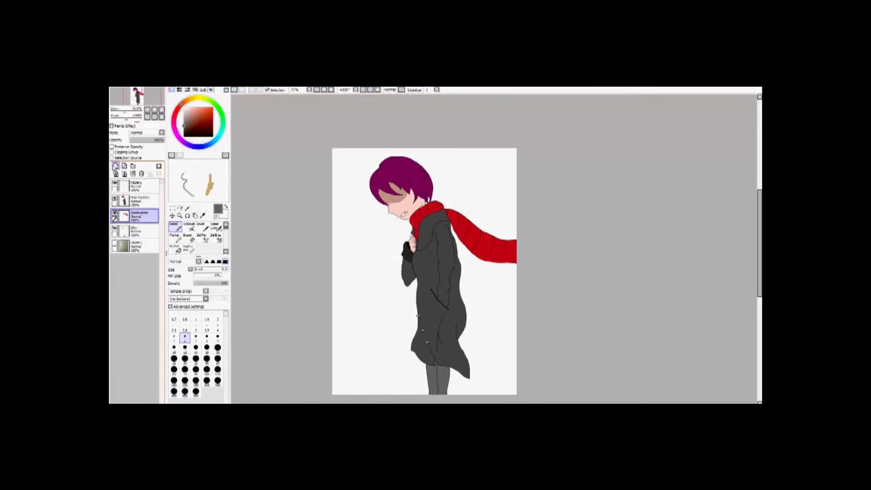
pyautogui.doubleClick(136, 216)
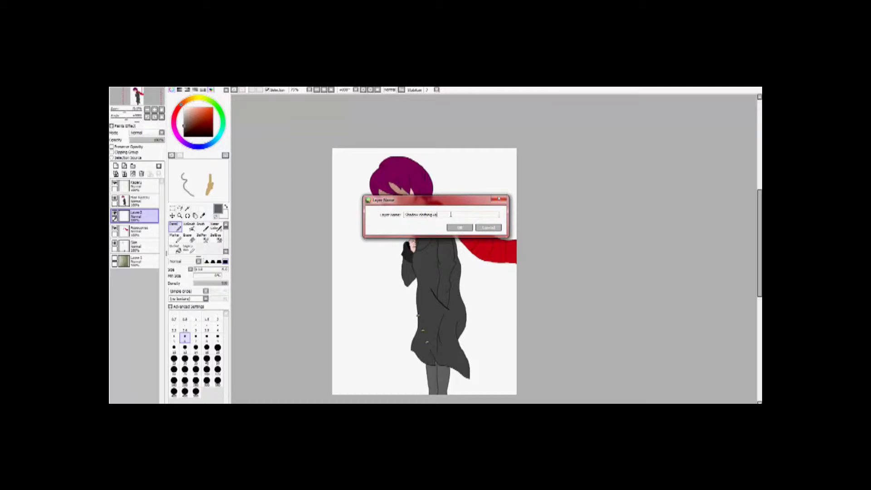
pyautogui.press('Return')
# Choose a darker grey for the coat shadows and move the Shadow clothing layer above the hair and coat layer
pyautogui.scroll(-2, 435, 244)
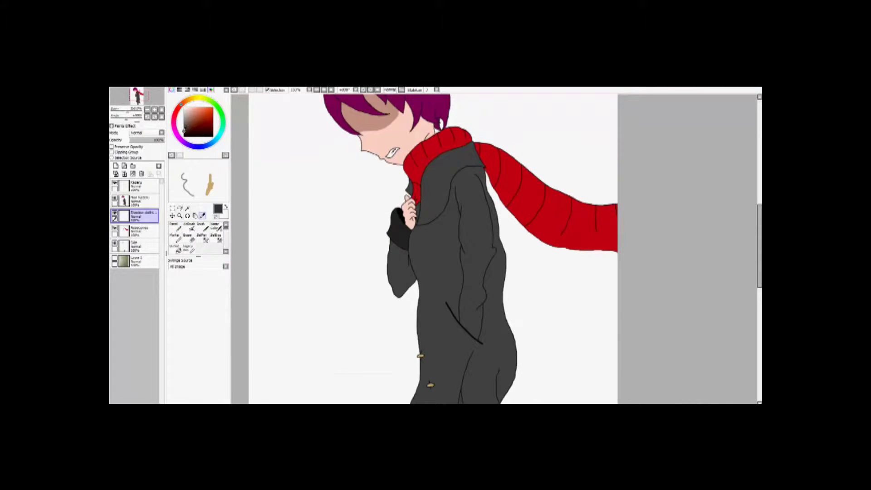
pyautogui.scroll(-5, 445, 262)
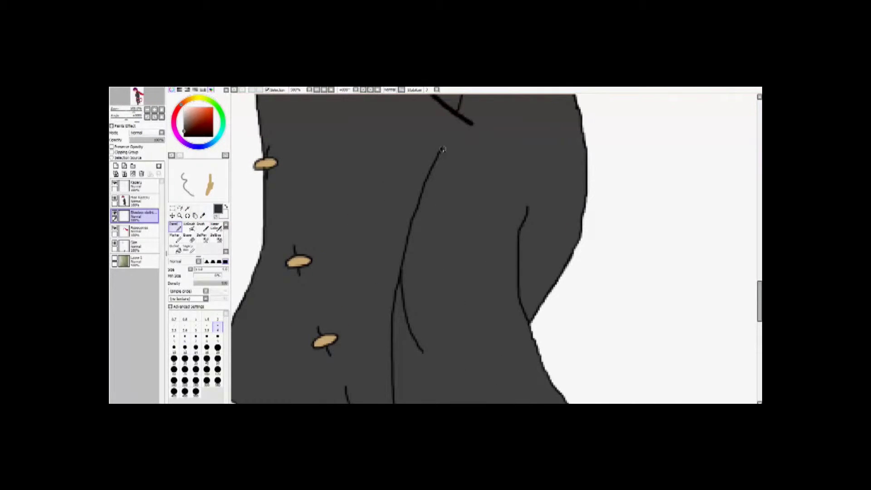
pyautogui.moveTo(154, 227); pyautogui.dragTo(145, 198)
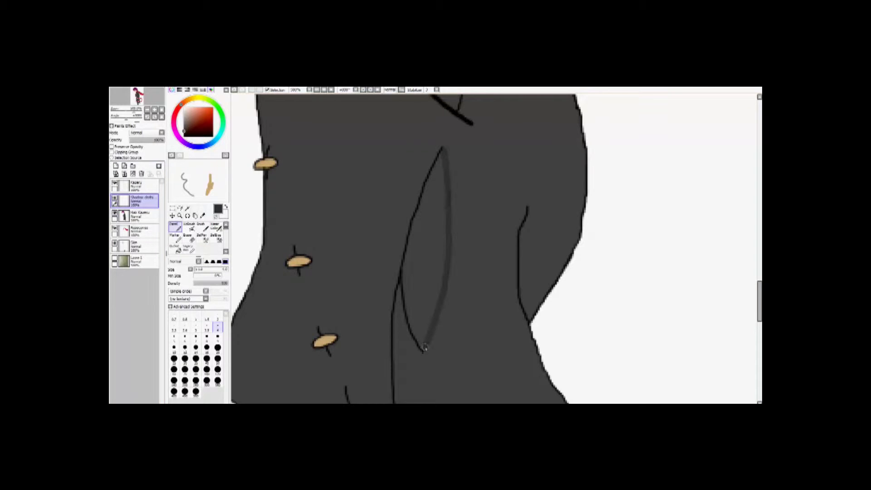
# Outline and fill dark grey shadows along the long fold lines in the lower middle of the coat
pyautogui.scroll(-3, 425, 348)
pyautogui.scroll(2, 414, 243)
pyautogui.moveTo(411, 256)
pyautogui.mouseDown()
pyautogui.moveTo(405, 291)
pyautogui.moveTo(444, 274)
pyautogui.mouseUp()
pyautogui.scroll(3, 405, 234)
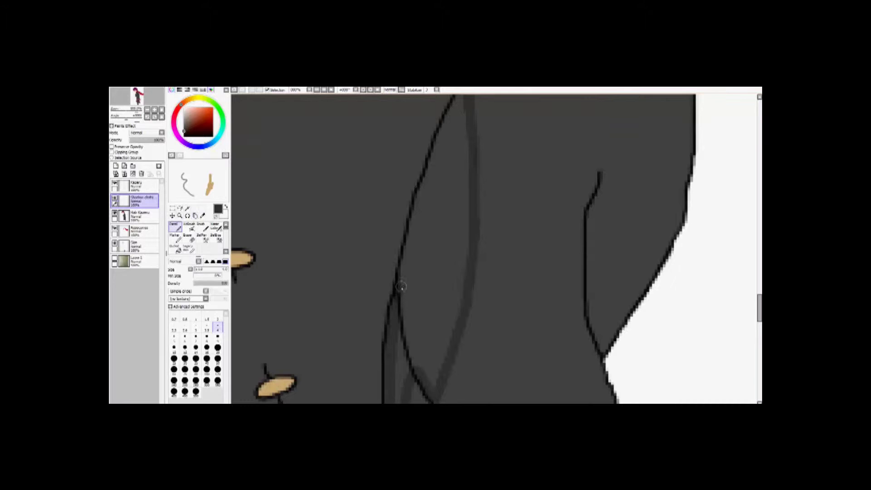
pyautogui.scroll(3, 415, 207)
pyautogui.scroll(-6, 472, 165)
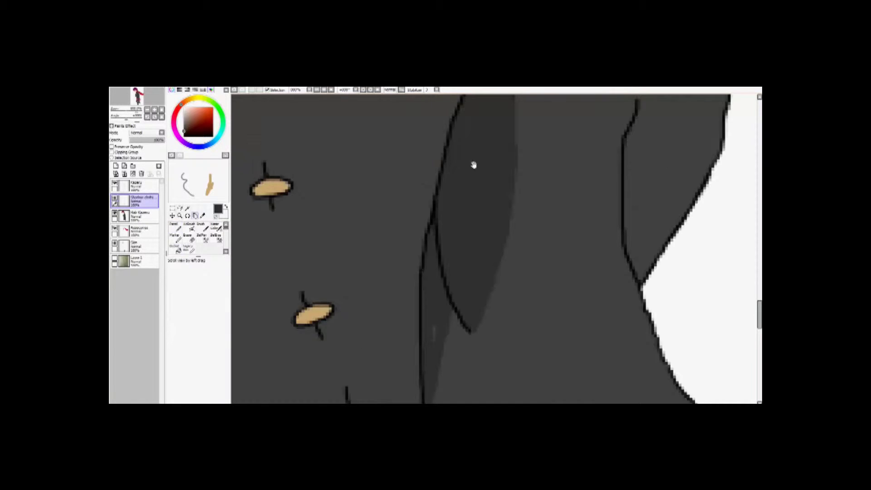
pyautogui.scroll(3, 454, 308)
pyautogui.moveTo(451, 308); pyautogui.dragTo(463, 316)
# Try a curved dark grey shadow across the coat's rear hem, outlining it down to the pointed tip and filling it
pyautogui.press('space')
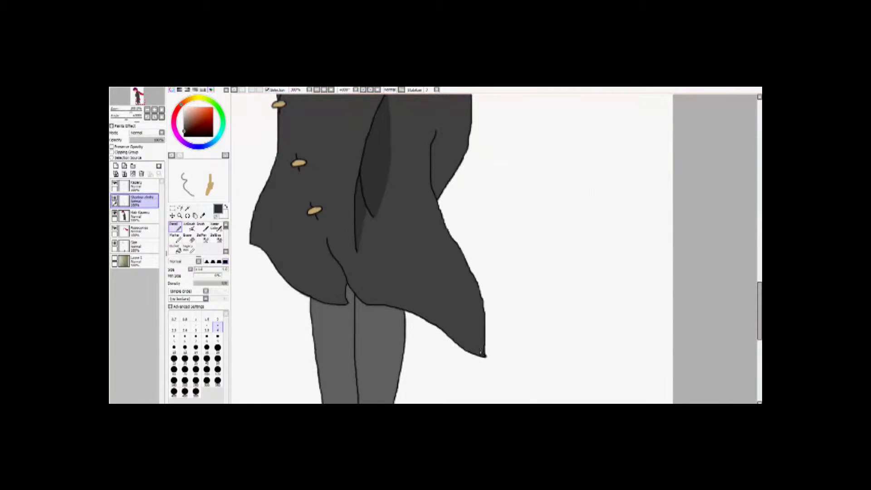
pyautogui.scroll(3, 371, 295)
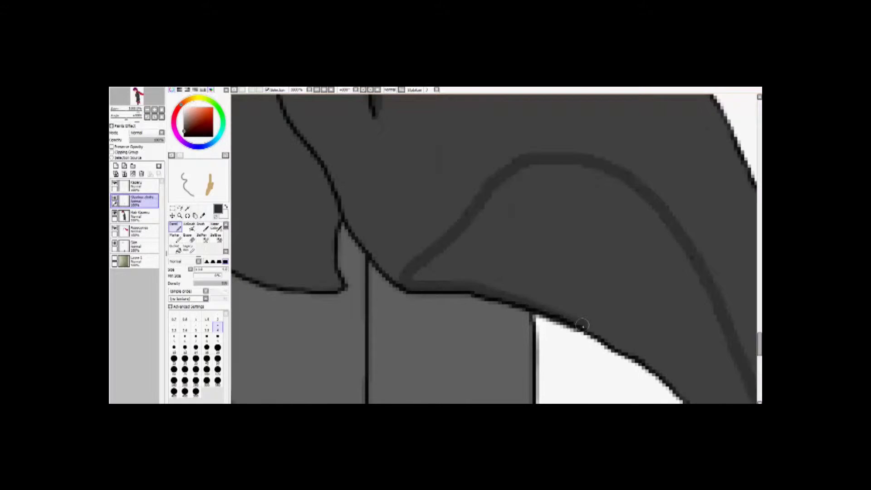
pyautogui.scroll(-1, 498, 327)
pyautogui.scroll(1, 488, 312)
pyautogui.click(175, 248)
pyautogui.scroll(-5, 480, 300)
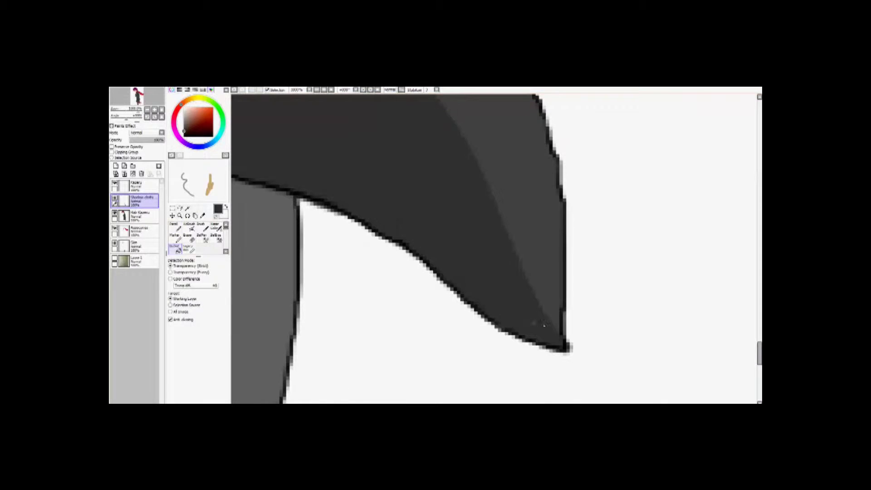
# Remove the rear hem shadow and select the hair and coat layer
pyautogui.scroll(2, 479, 300)
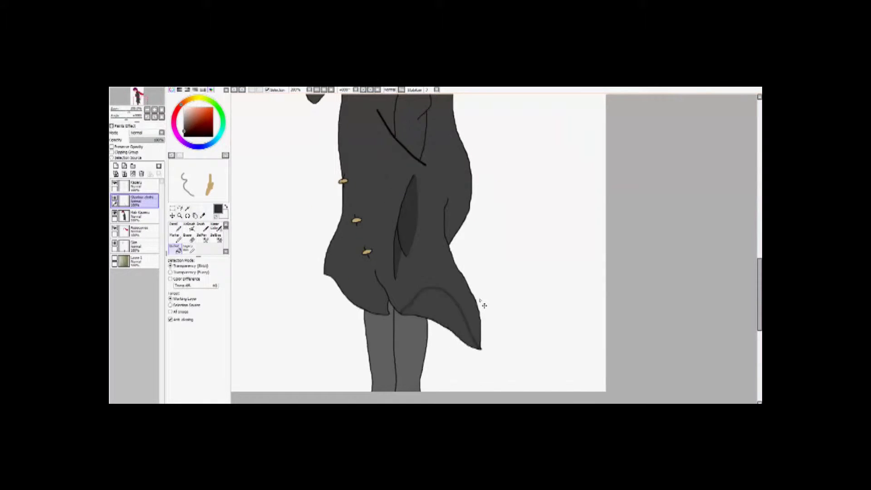
pyautogui.scroll(-1, 482, 282)
pyautogui.scroll(3, 381, 292)
pyautogui.press('space')
pyautogui.moveTo(381, 292); pyautogui.dragTo(397, 213)
pyautogui.scroll(-3, 397, 212)
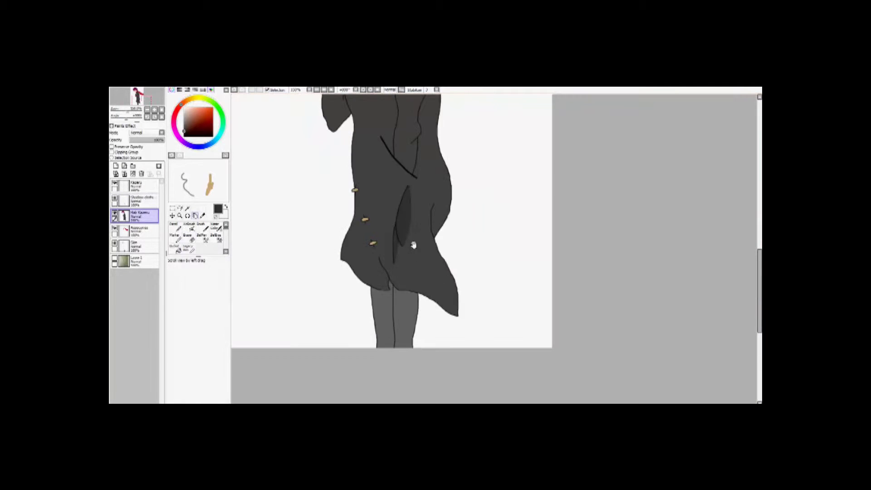
# On the Shadow clothing layer, outline and fill a curved dark grey shadow along the small fold at the coat's rear below the waist
pyautogui.scroll(2, 476, 348)
pyautogui.scroll(2, 475, 348)
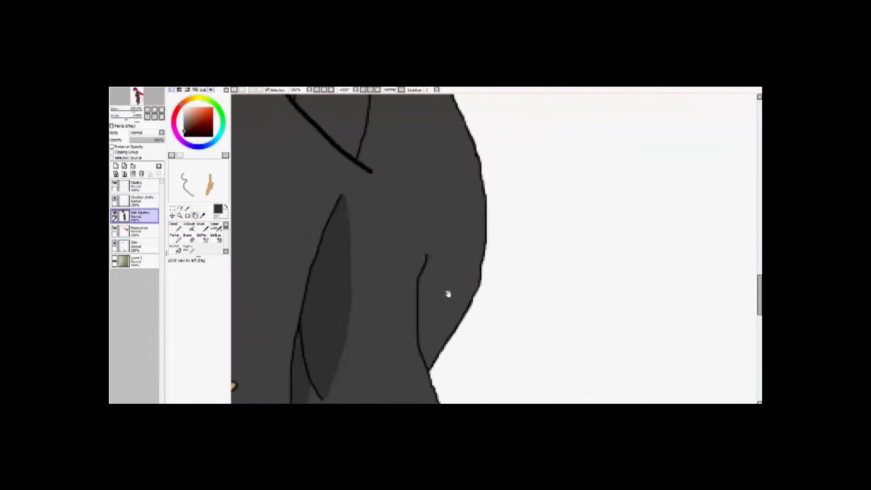
pyautogui.press('n')
pyautogui.press('Up')
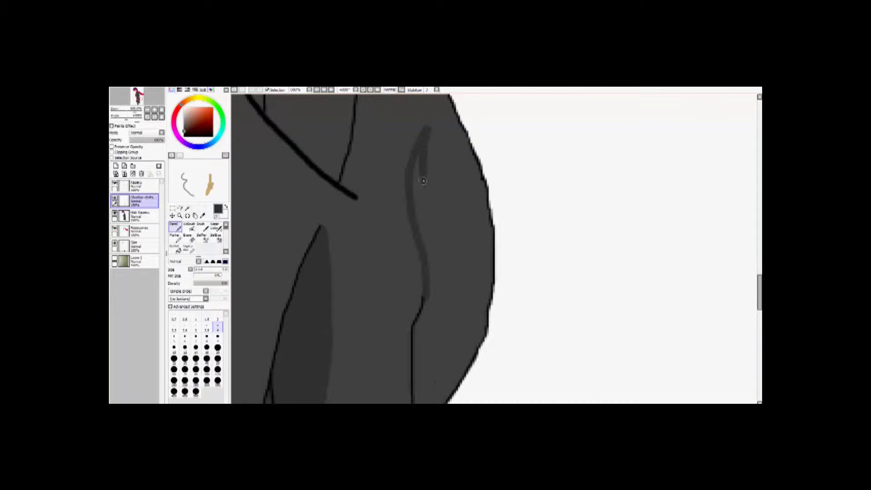
pyautogui.scroll(2, 478, 309)
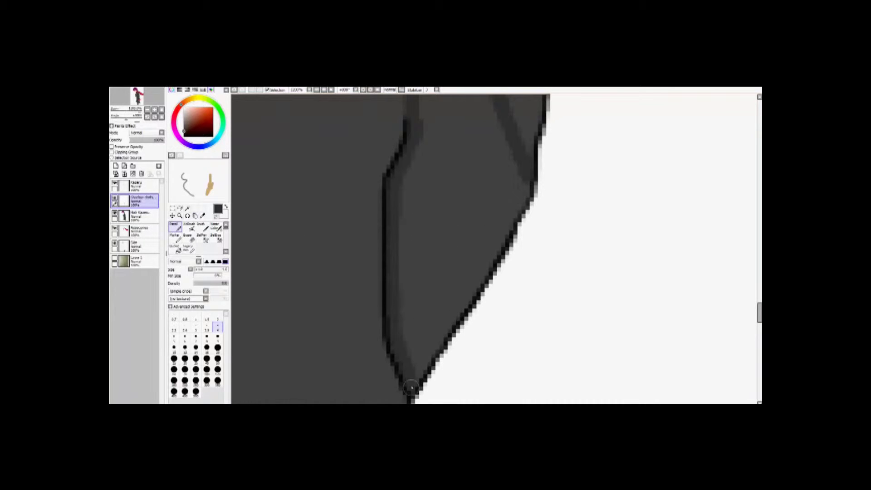
pyautogui.press('g')
pyautogui.scroll(-5, 513, 209)
pyautogui.scroll(3, 505, 301)
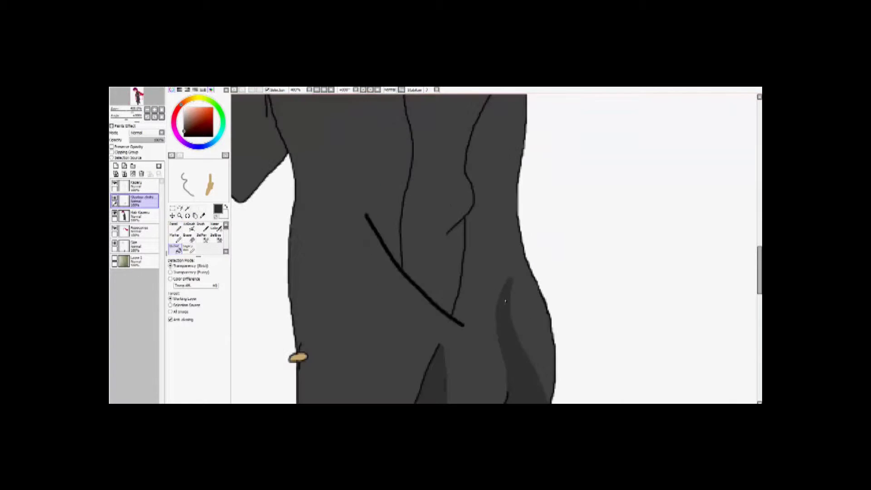
# Outline and fill a dark grey shadow on the lower sleeve between the short wrist crease and the thick pocket line
pyautogui.scroll(-2, 345, 266)
pyautogui.press('n')
pyautogui.scroll(3, 451, 209)
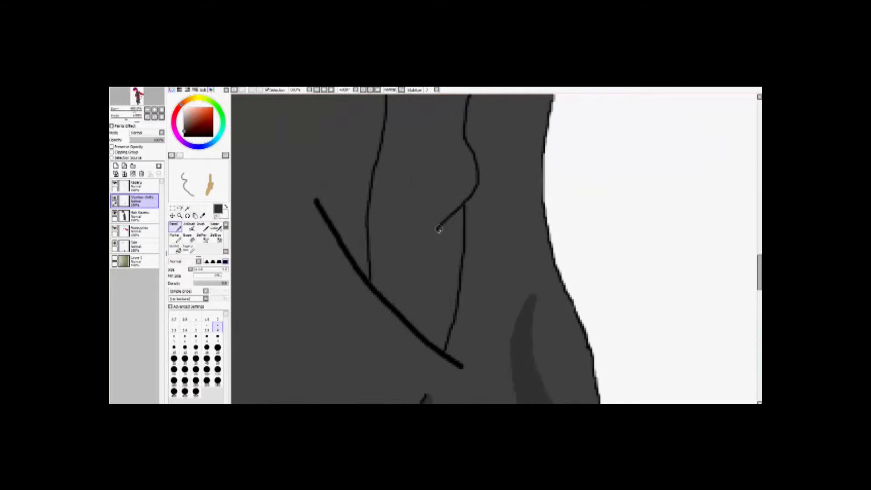
pyautogui.moveTo(411, 272); pyautogui.dragTo(389, 292)
pyautogui.scroll(2, 393, 292)
pyautogui.moveTo(466, 346); pyautogui.dragTo(496, 159)
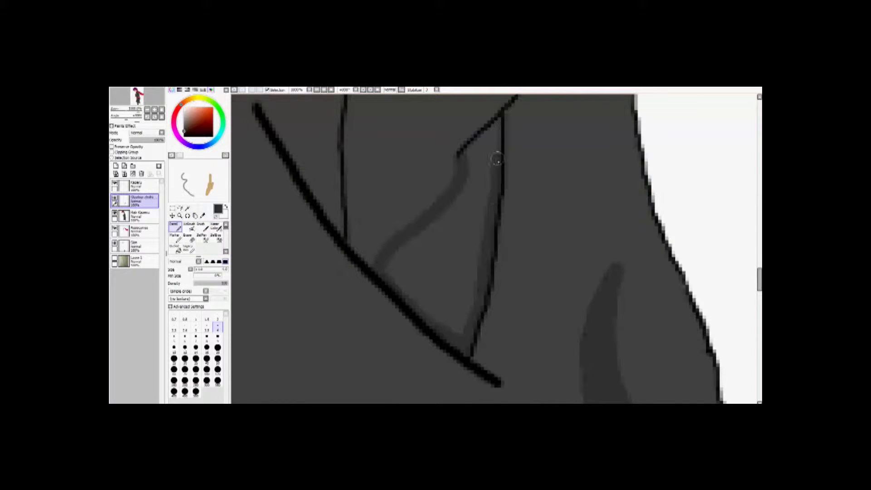
pyautogui.press('b')
pyautogui.click(427, 268)
# Outline and fill a long curved dark grey shadow running down the front of the sleeve from the elbow crease
pyautogui.press('n')
pyautogui.scroll(-3, 427, 268)
pyautogui.scroll(2, 391, 208)
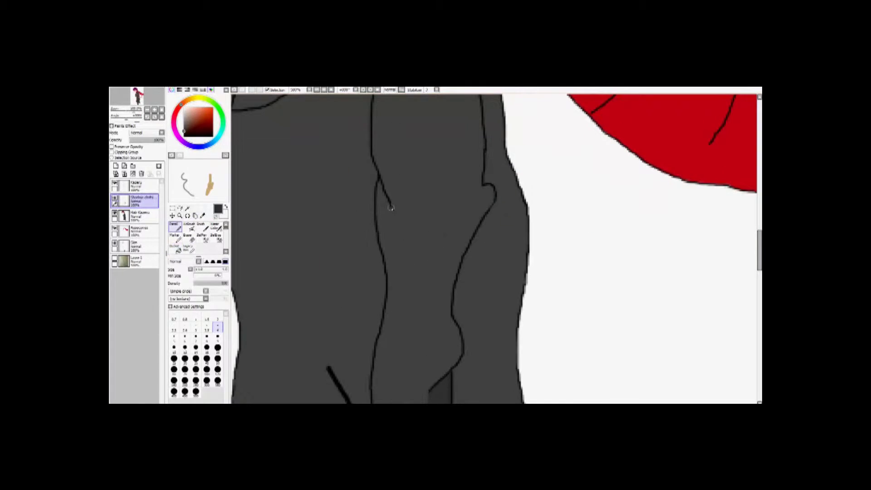
pyautogui.scroll(3, 413, 292)
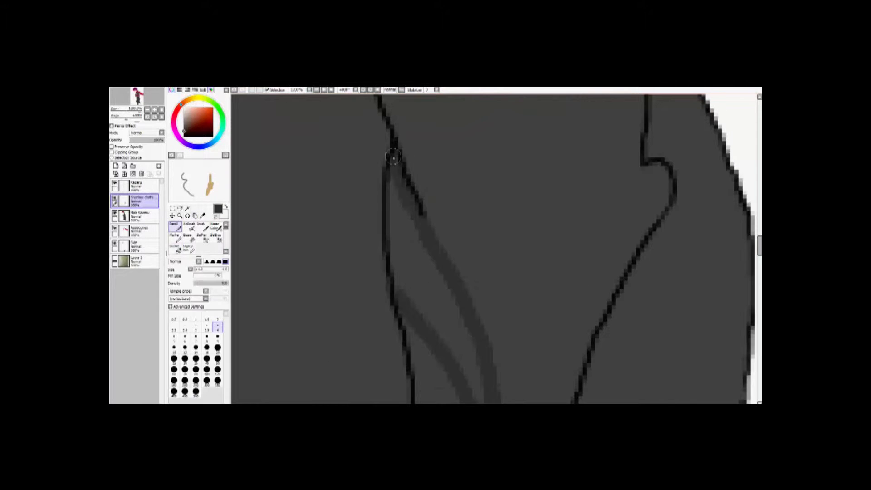
pyautogui.press('space')
pyautogui.scroll(-5, 440, 294)
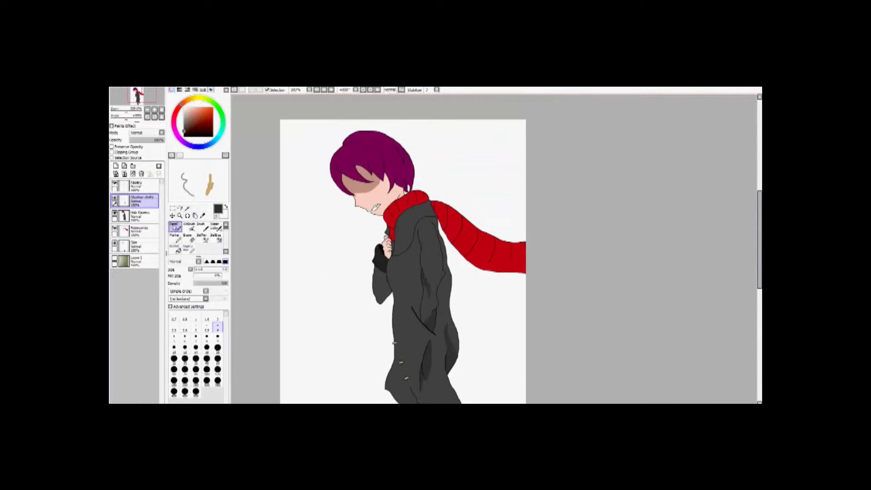
# Outline and fill a dark grey shadow inside the rounded fold at the back of the elbow
pyautogui.scroll(4, 439, 287)
pyautogui.moveTo(463, 208); pyautogui.dragTo(422, 264)
pyautogui.scroll(-1, 416, 339)
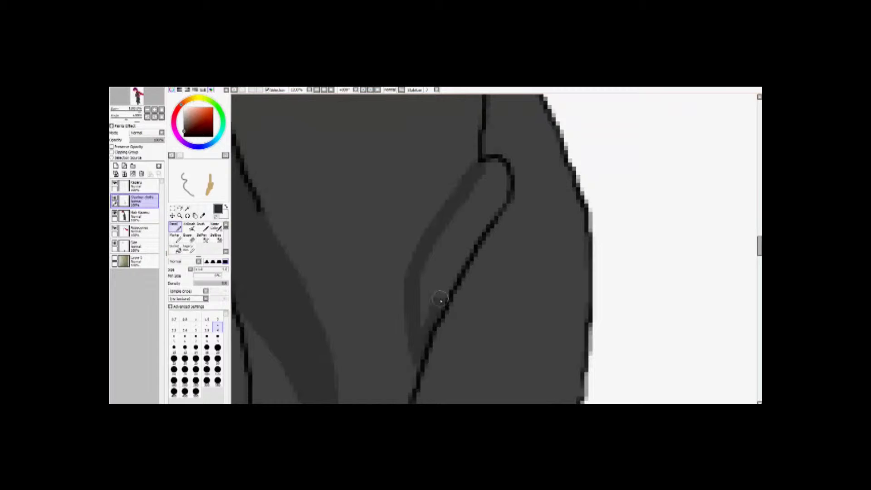
pyautogui.moveTo(487, 220); pyautogui.dragTo(432, 307)
pyautogui.moveTo(504, 164); pyautogui.dragTo(471, 236)
pyautogui.press('b')
pyautogui.click(431, 297)
pyautogui.scroll(-2, 431, 297)
pyautogui.scroll(-2, 431, 298)
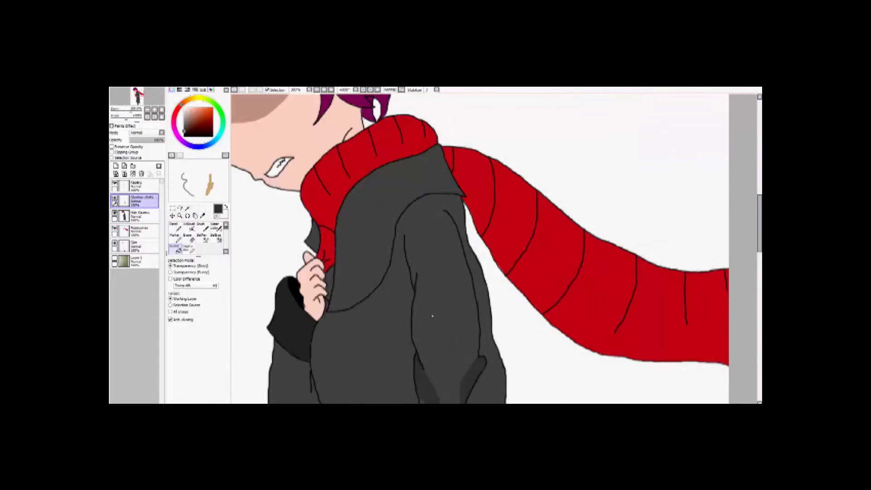
# On the top line art layer, use a thinner black Pencil to extend the line along the inner edge of the rear elbow fold
pyautogui.scroll(4, 266, 199)
pyautogui.click(136, 186)
pyautogui.click(174, 226)
pyautogui.scroll(-2, 467, 223)
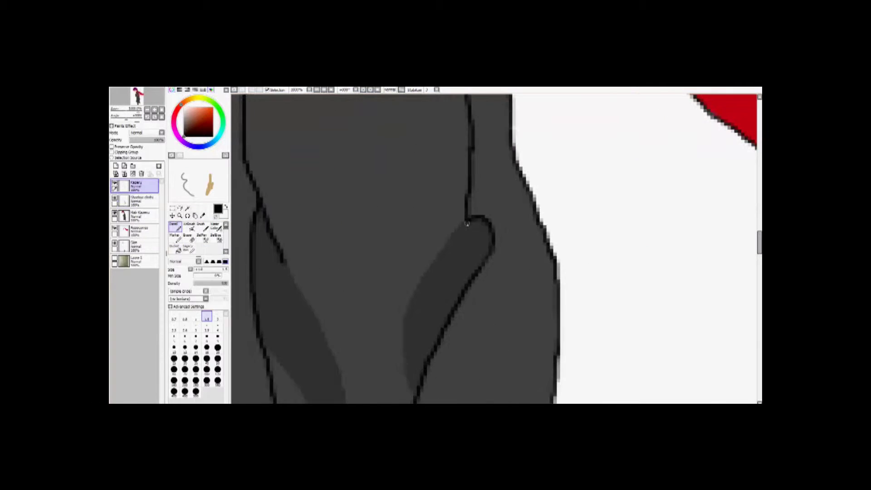
pyautogui.scroll(-3, 404, 258)
pyautogui.scroll(4, 439, 266)
pyautogui.scroll(-1, 439, 266)
pyautogui.press('[')
pyautogui.press('[')
pyautogui.scroll(1, 452, 248)
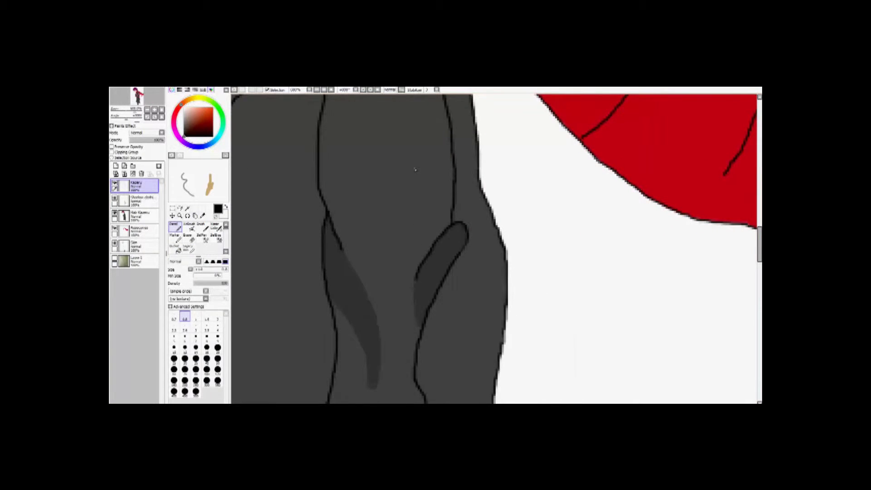
# Try a dark grey shadow outline across the upper sleeve on the line art layer, from the armpit crease to the shoulder line, and undo it
pyautogui.scroll(-4, 415, 170)
pyautogui.click(195, 215)
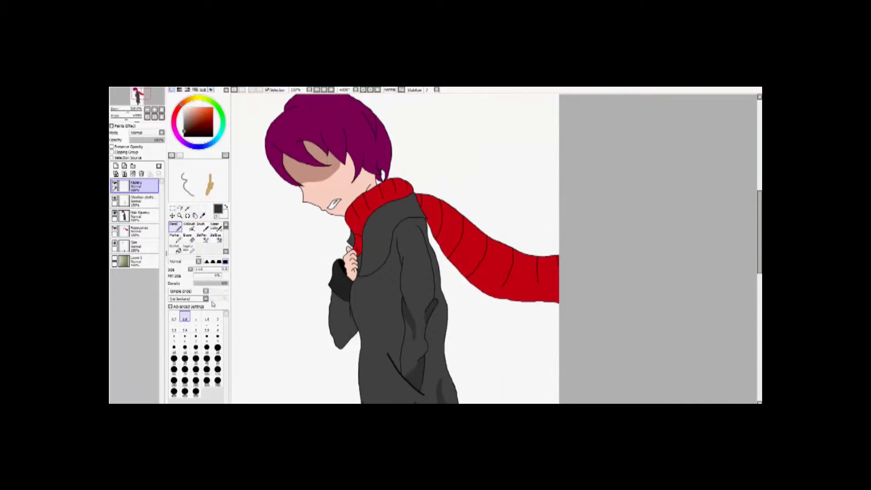
pyautogui.scroll(4, 369, 244)
pyautogui.scroll(-2, 368, 243)
pyautogui.press('n')
pyautogui.moveTo(393, 320)
pyautogui.mouseDown()
pyautogui.moveTo(431, 136)
pyautogui.moveTo(498, 109)
pyautogui.mouseUp()
pyautogui.scroll(1, 499, 109)
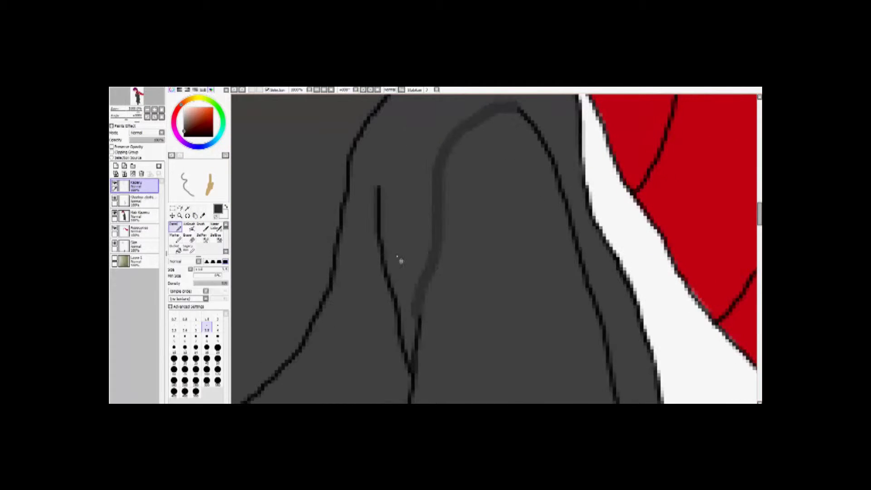
pyautogui.hotkey('ctrl', 'z')
# On the Shadow clothing layer, outline and fill a rounded dark grey shadow on the upper sleeve below the shoulder, undoing unsatisfactory strokes
pyautogui.scroll(1, 387, 227)
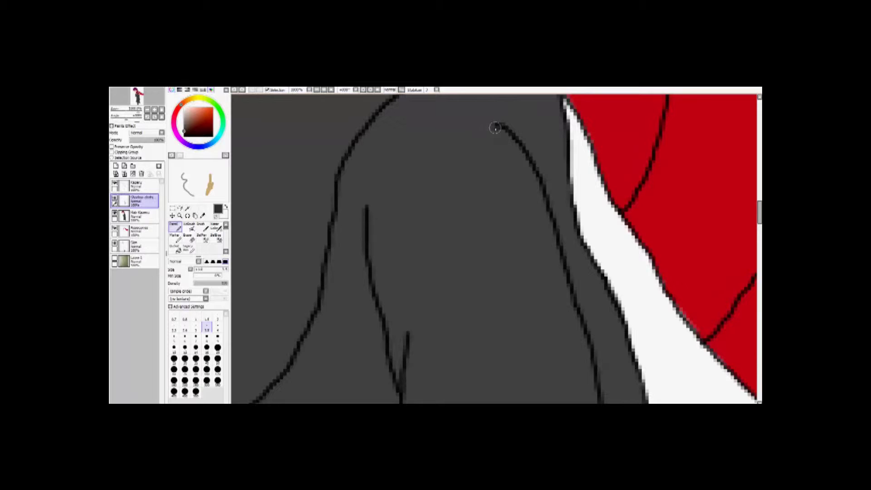
pyautogui.hotkey('ctrl', 'z')
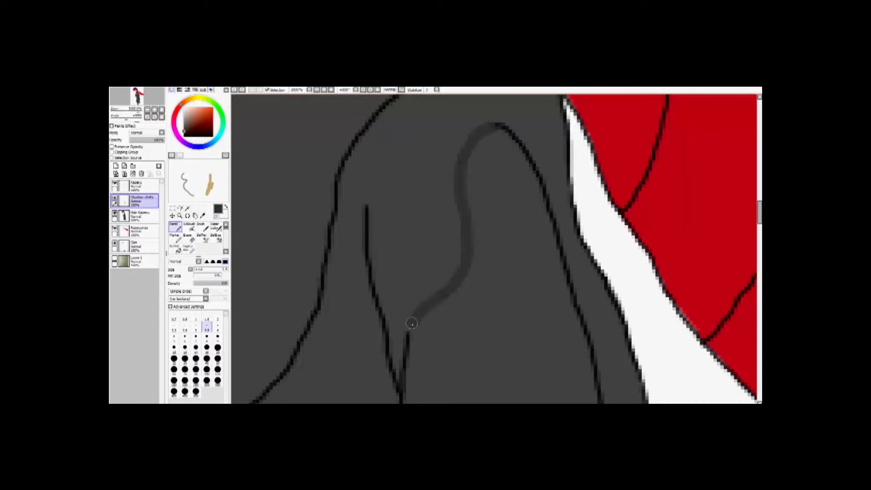
pyautogui.scroll(1, 495, 152)
pyautogui.hotkey('ctrl', 'z')
pyautogui.scroll(-2, 397, 191)
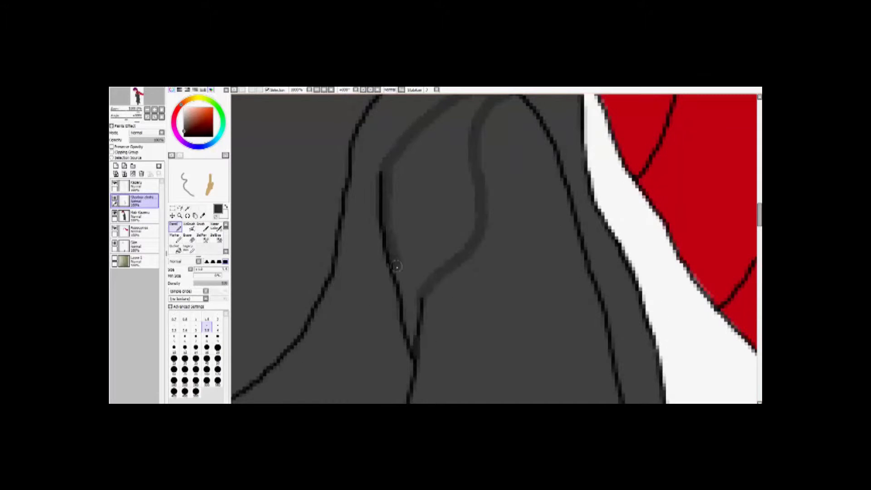
pyautogui.scroll(-5, 406, 303)
pyautogui.scroll(3, 350, 230)
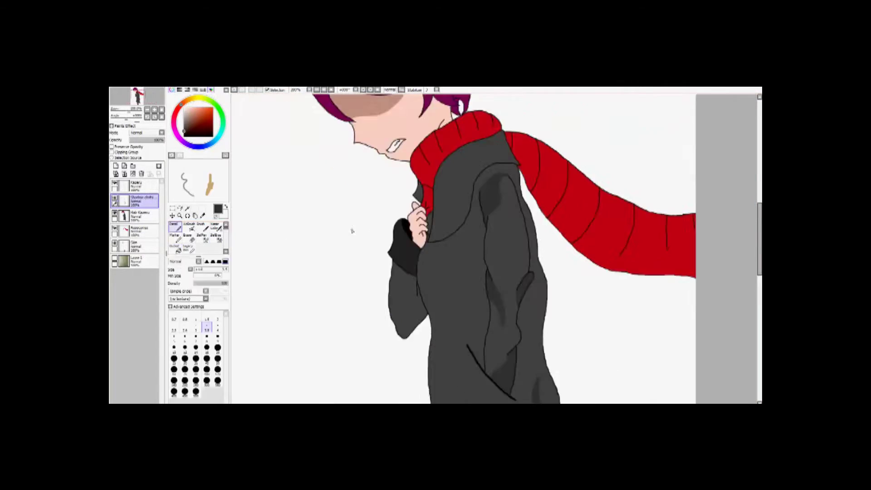
# Outline and fill a pointed dark grey shadow slanting inward from the rear edge of the upper sleeve
pyautogui.scroll(2, 479, 247)
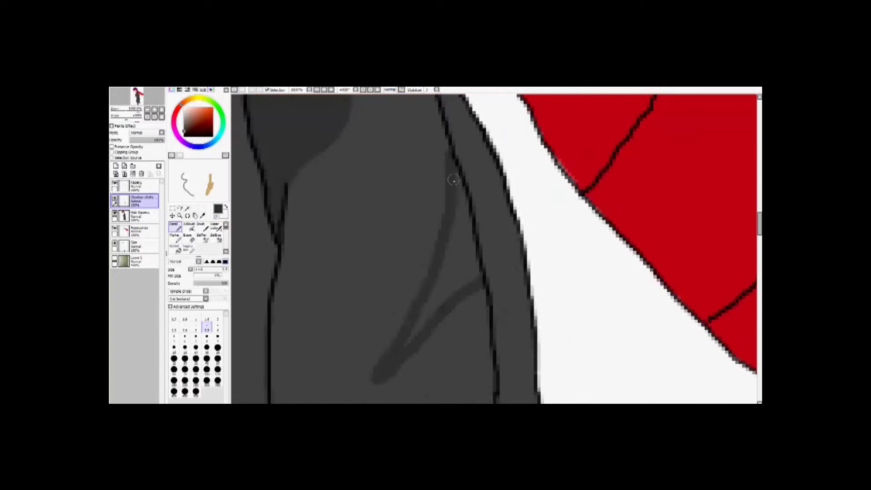
pyautogui.press('g')
pyautogui.click(423, 310)
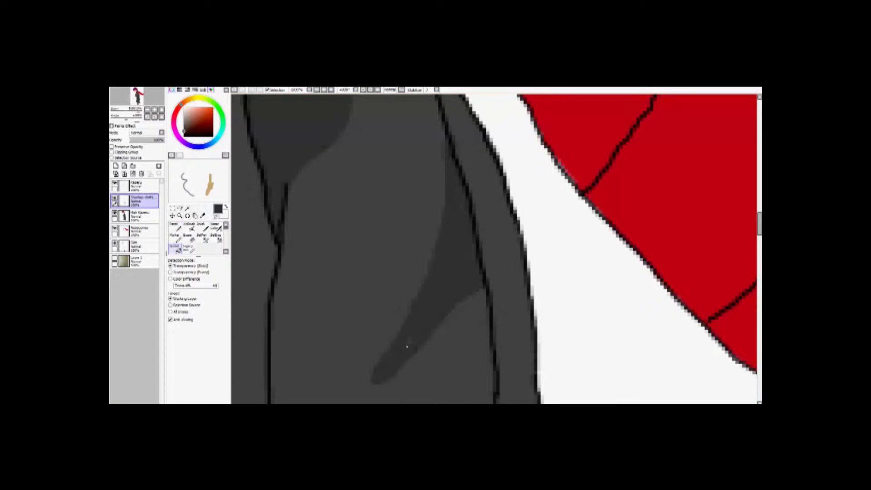
pyautogui.scroll(-4, 407, 346)
# Outline and fill a dark grey shadow over the inner part of the raised front sleeve, from the cuff down to the elbow
pyautogui.press('n')
pyautogui.scroll(4, 357, 135)
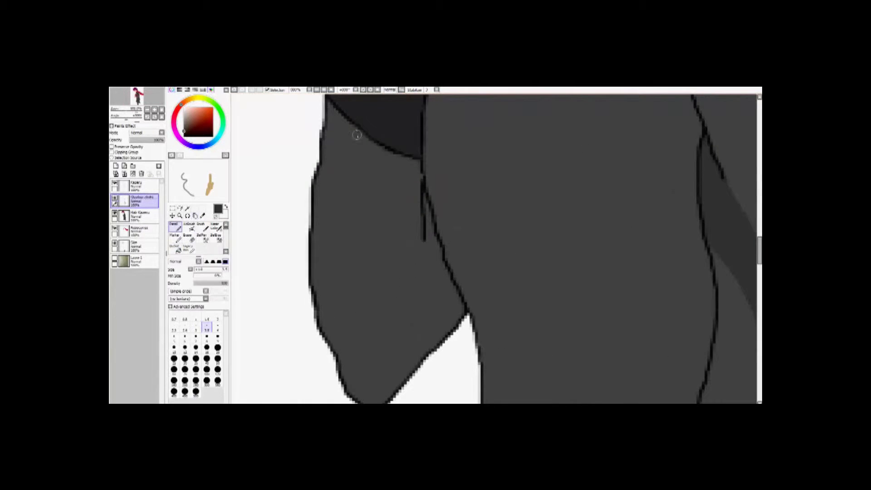
pyautogui.moveTo(337, 349); pyautogui.dragTo(344, 338)
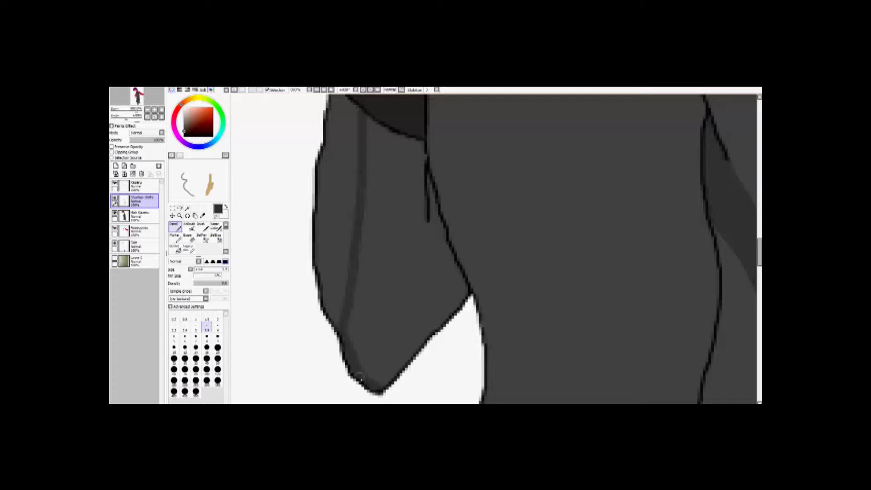
pyautogui.scroll(3, 426, 336)
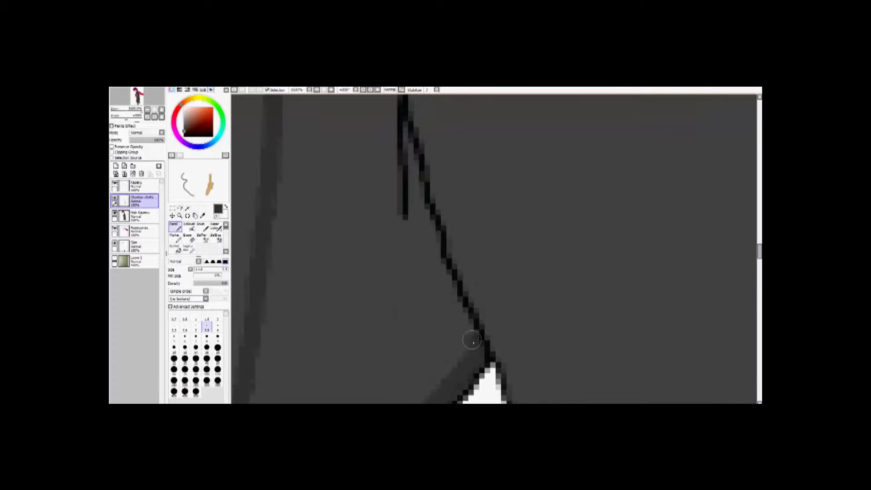
pyautogui.scroll(-10, 424, 299)
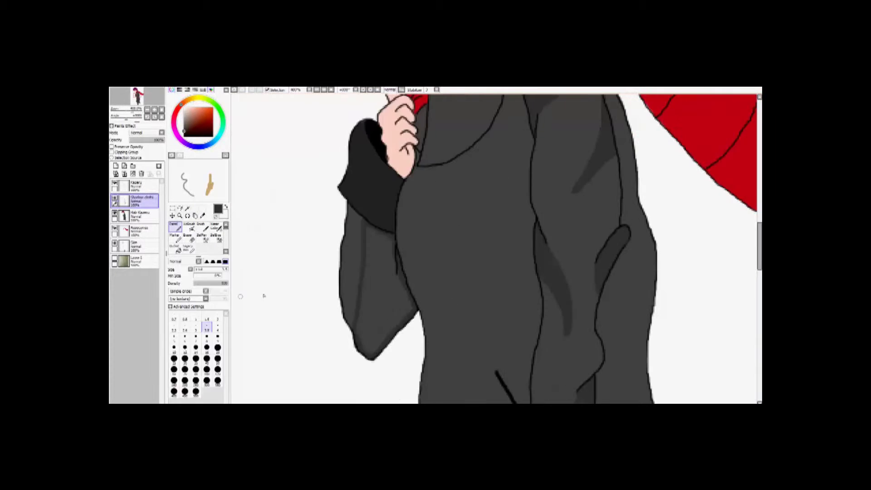
pyautogui.scroll(5, 393, 343)
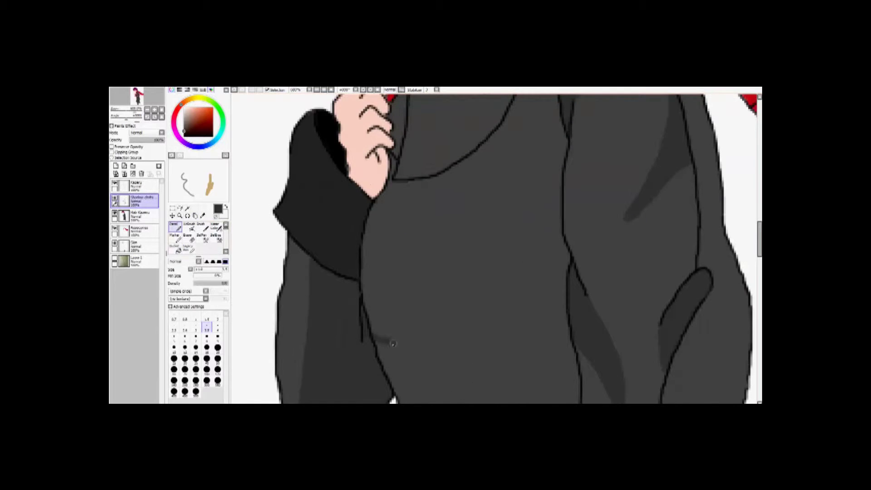
# Outline and fill a large curved dark grey shadow beneath the chest, reaching the coat's front edge below the raised arm
pyautogui.moveTo(511, 268); pyautogui.dragTo(517, 146)
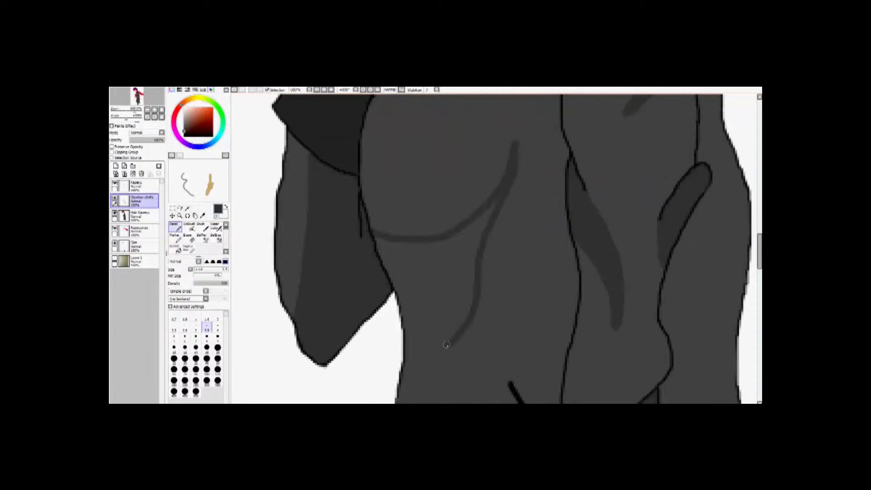
pyautogui.scroll(2, 421, 346)
pyautogui.press('g')
pyautogui.scroll(-3, 445, 238)
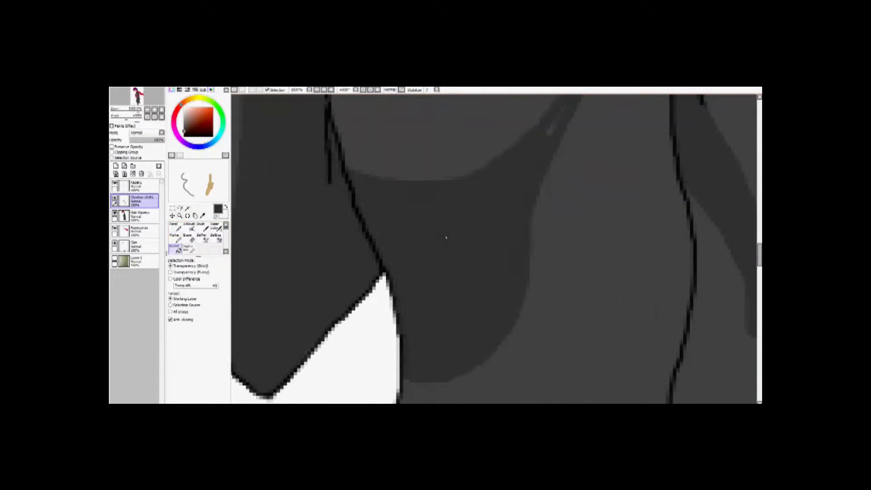
pyautogui.scroll(-3, 435, 279)
pyautogui.scroll(3, 420, 342)
# Outline and fill a dark grey shadow over the coat's front hem flap, curving up past the lowest button, and return to the Pencil
pyautogui.press('n')
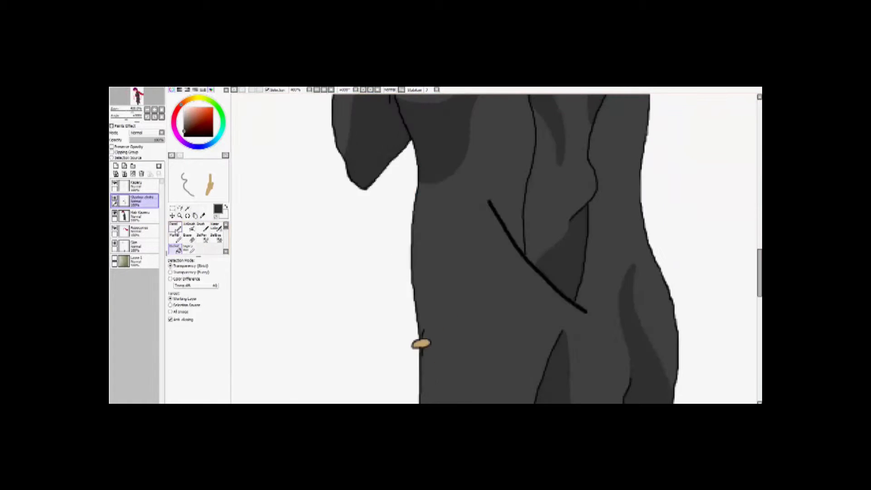
pyautogui.moveTo(420, 342); pyautogui.dragTo(409, 375)
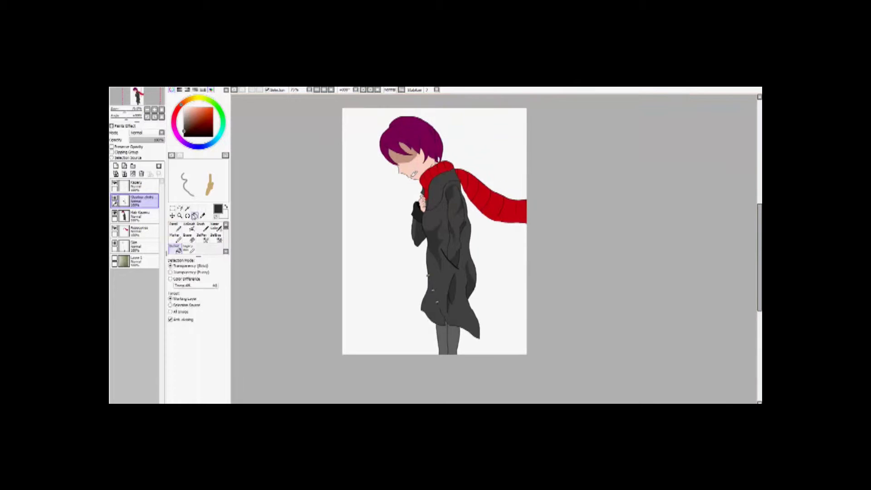
pyautogui.press('n')
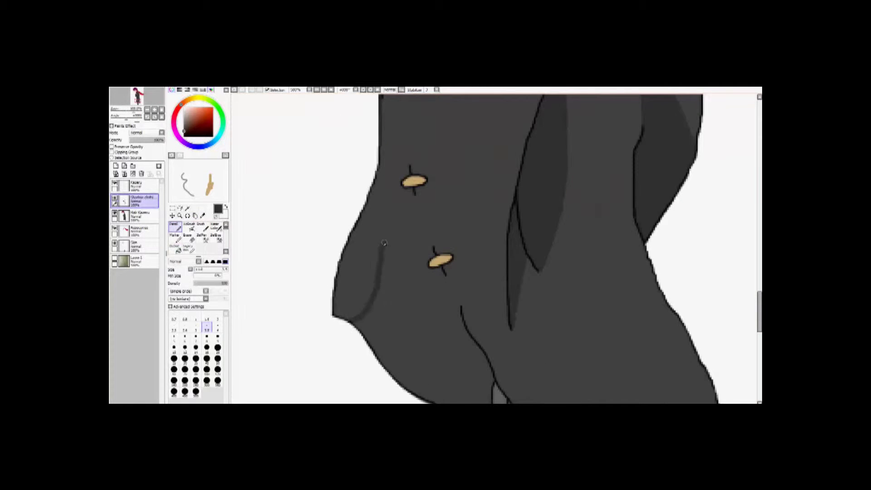
pyautogui.scroll(2, 457, 316)
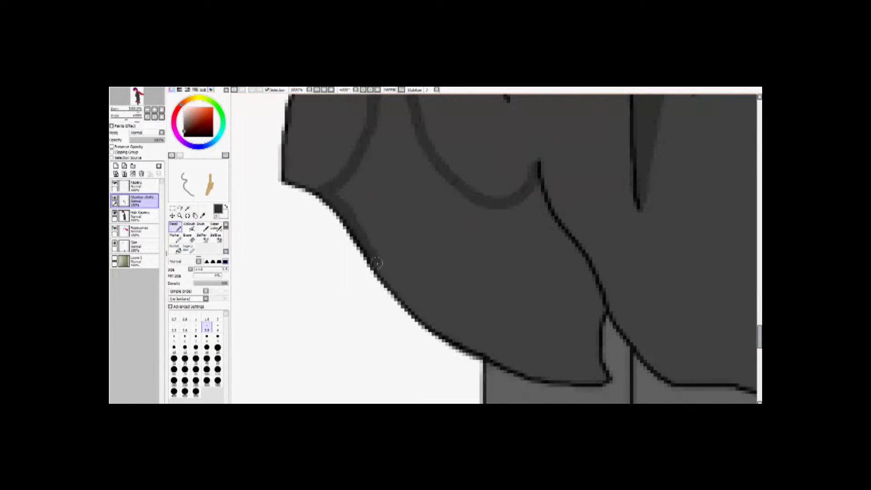
pyautogui.scroll(3, 405, 299)
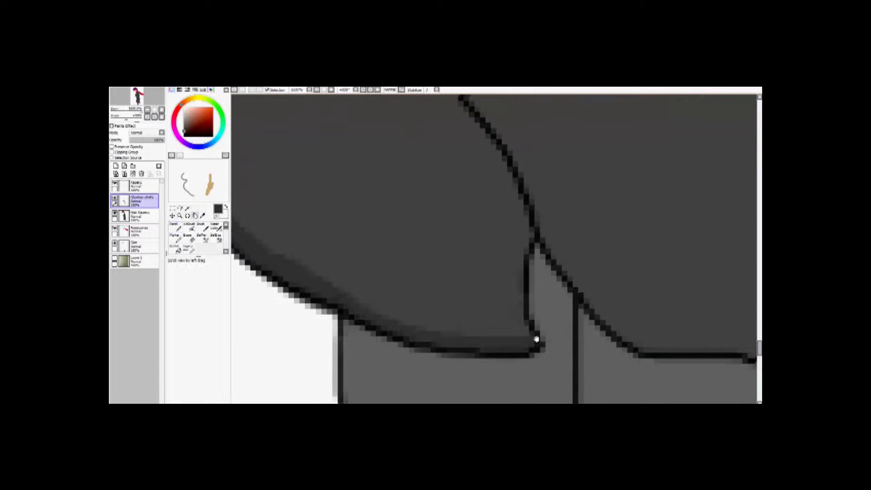
pyautogui.scroll(-2, 526, 245)
pyautogui.moveTo(408, 163); pyautogui.dragTo(490, 299)
pyautogui.scroll(-2, 405, 192)
pyautogui.click(175, 248)
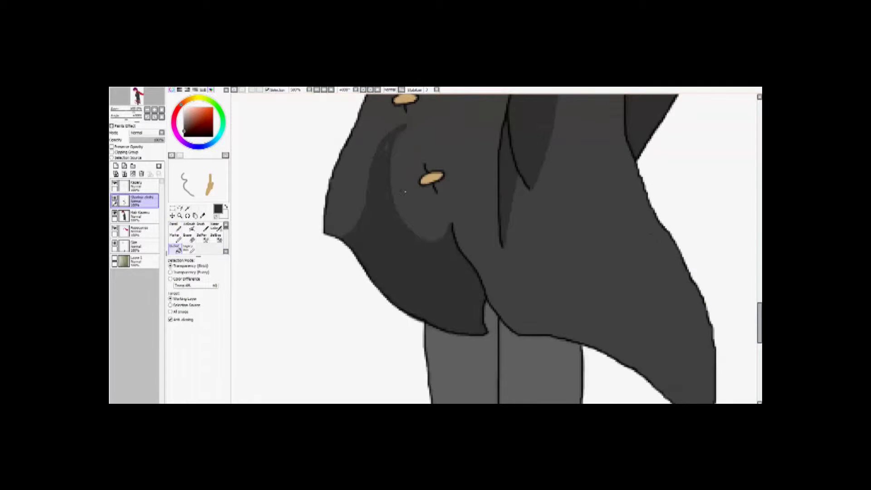
pyautogui.scroll(-3, 391, 140)
pyautogui.click(175, 226)
pyautogui.scroll(4, 435, 292)
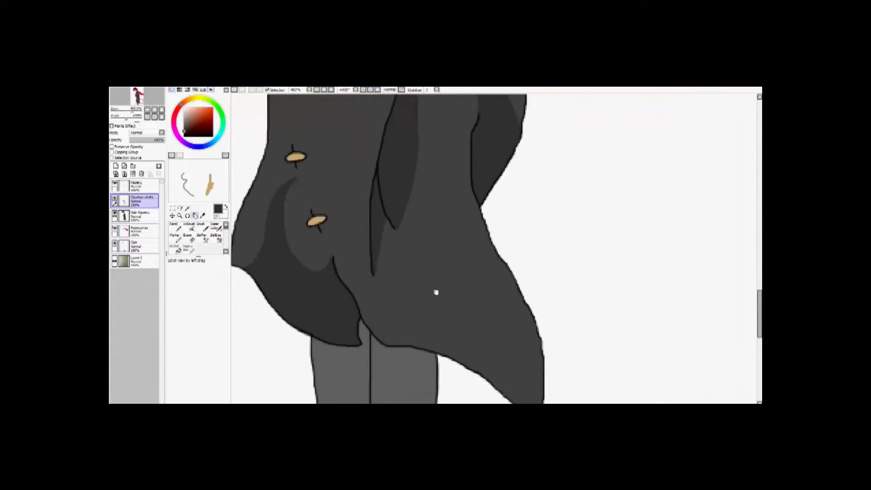
# Outline and fill a dark grey shadow along the coat's lower hem above the rear leg, curving down from the front flap
pyautogui.moveTo(377, 242)
pyautogui.mouseDown()
pyautogui.moveTo(483, 290)
pyautogui.moveTo(540, 367)
pyautogui.mouseUp()
pyautogui.scroll(2, 362, 243)
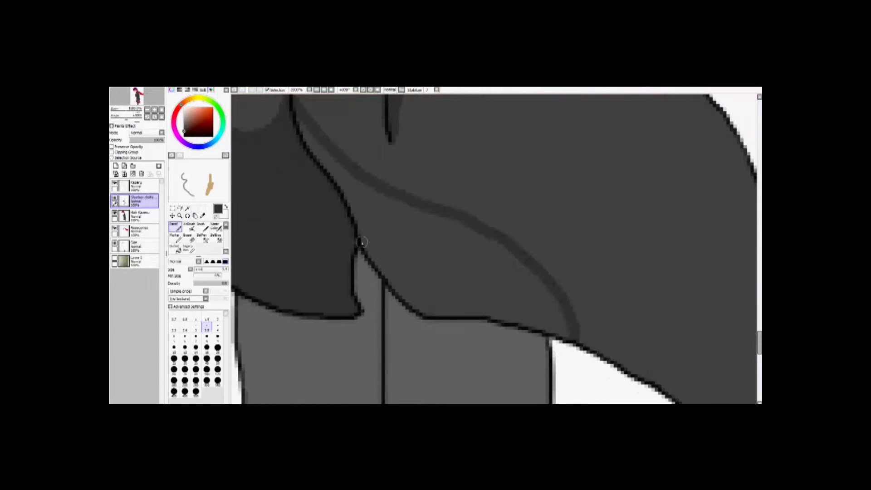
pyautogui.moveTo(368, 247); pyautogui.dragTo(403, 283)
pyautogui.click(175, 248)
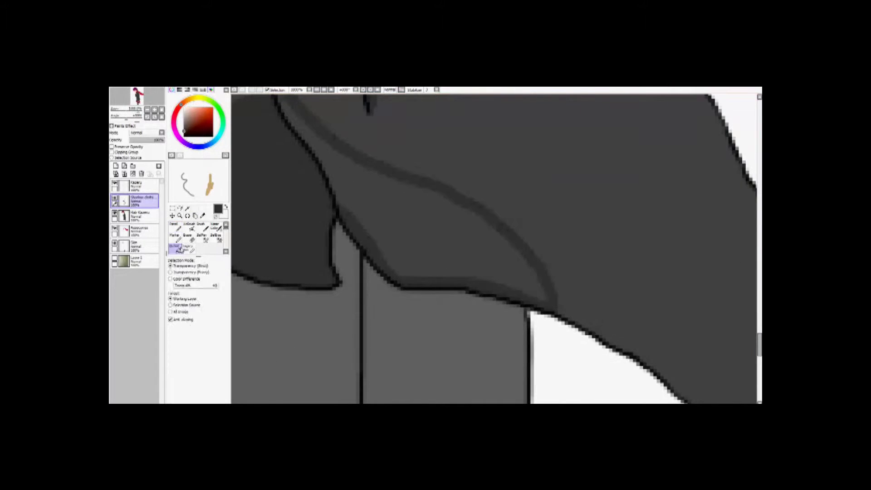
pyautogui.click(334, 218)
pyautogui.scroll(-5, 335, 217)
pyautogui.press('n')
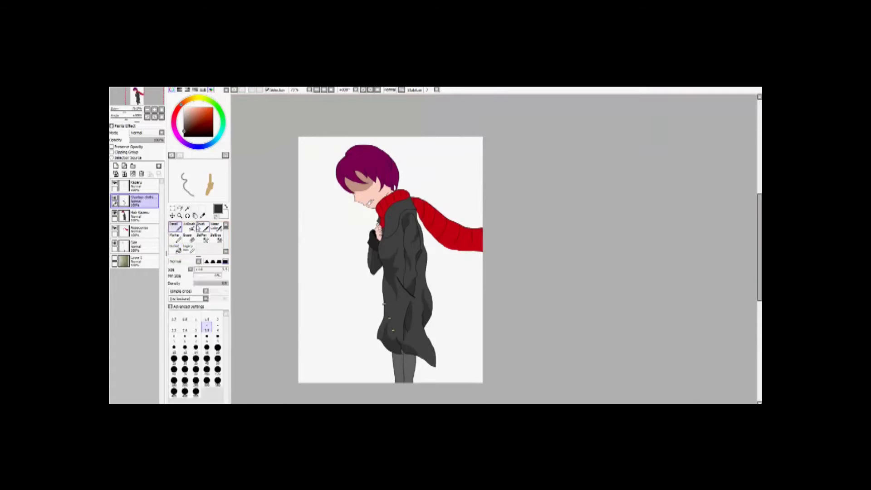
# Outline and fill a large curved dark grey shadow over the rear and lower part of the coat's hood
pyautogui.scroll(5, 551, 128)
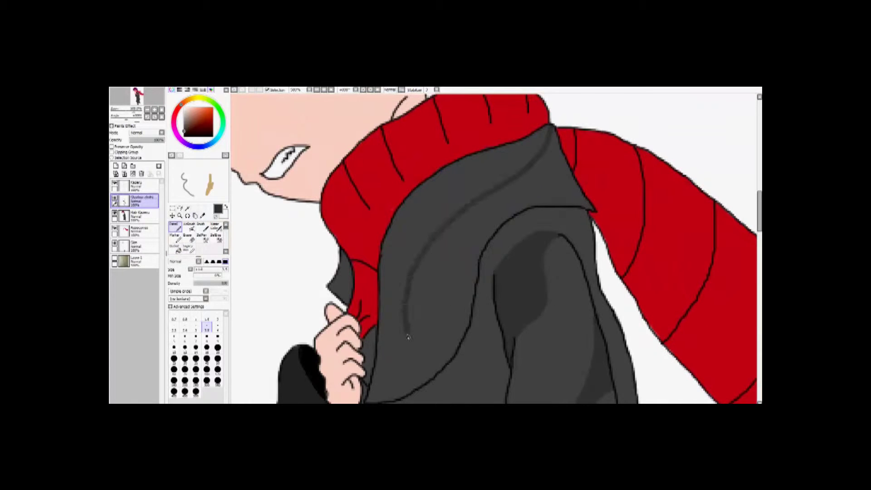
pyautogui.scroll(3, 408, 336)
pyautogui.scroll(1, 420, 313)
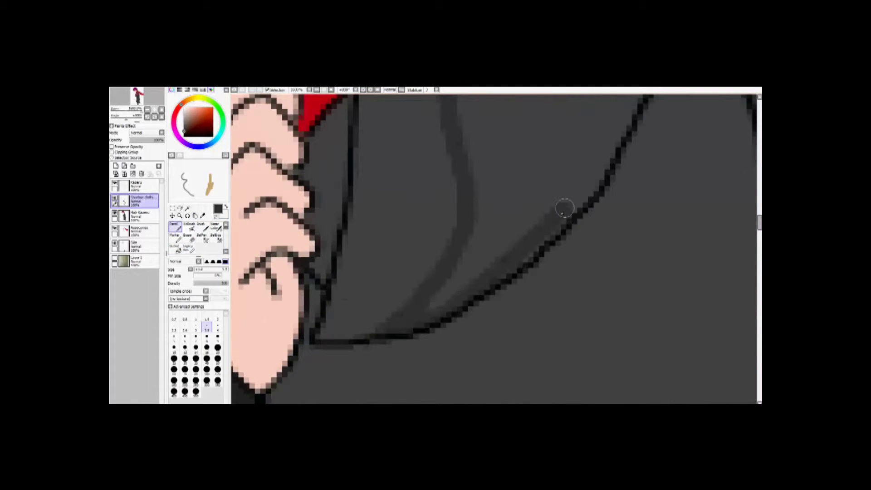
pyautogui.scroll(2, 564, 204)
pyautogui.moveTo(436, 311)
pyautogui.mouseDown()
pyautogui.moveTo(443, 250)
pyautogui.moveTo(612, 257)
pyautogui.mouseUp()
pyautogui.moveTo(523, 218); pyautogui.dragTo(593, 331)
pyautogui.press('g')
pyautogui.scroll(-8, 516, 237)
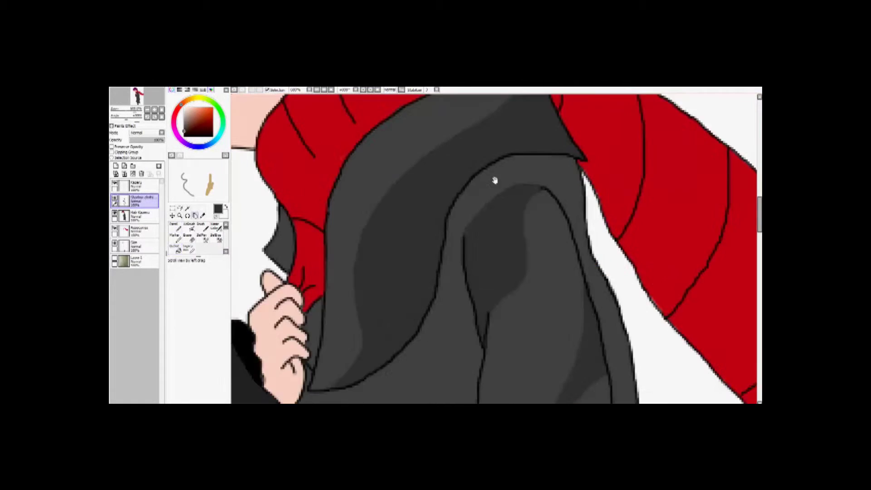
# Shade the small coat collar tip in front of the scarf dark grey, above the raised hand
pyautogui.scroll(8, 426, 272)
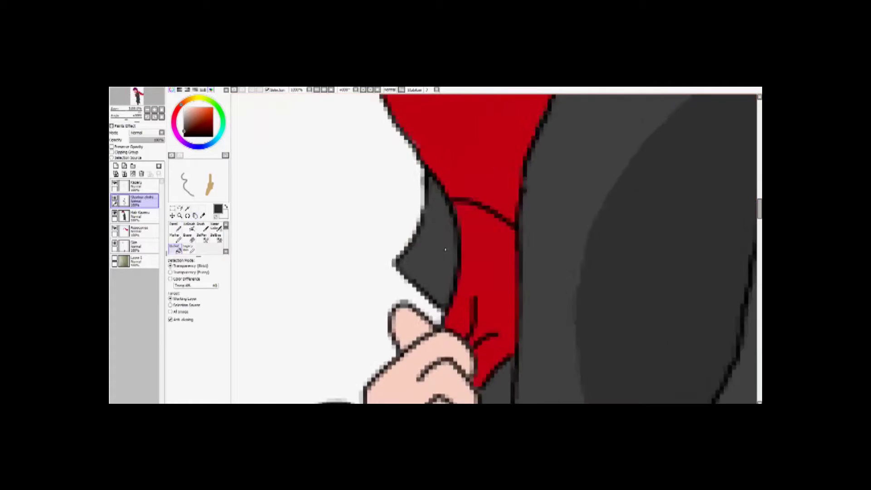
pyautogui.press('n')
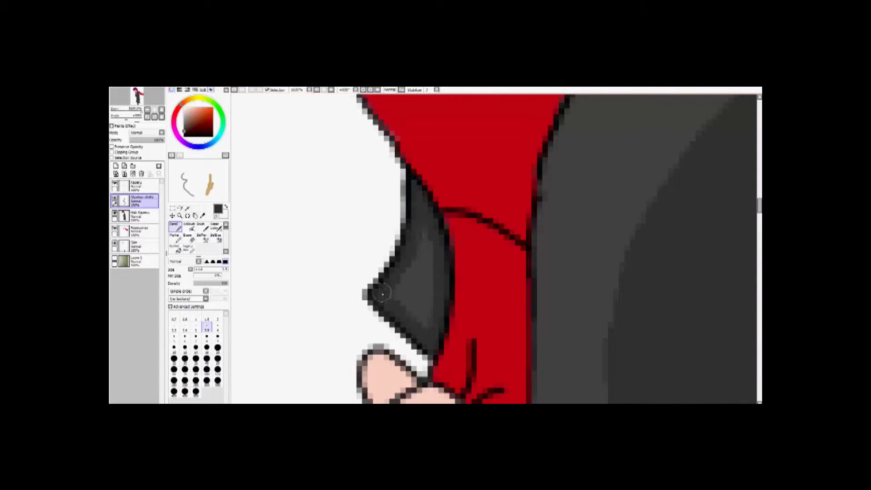
pyautogui.scroll(-9, 422, 204)
pyautogui.scroll(4, 445, 280)
pyautogui.press('g')
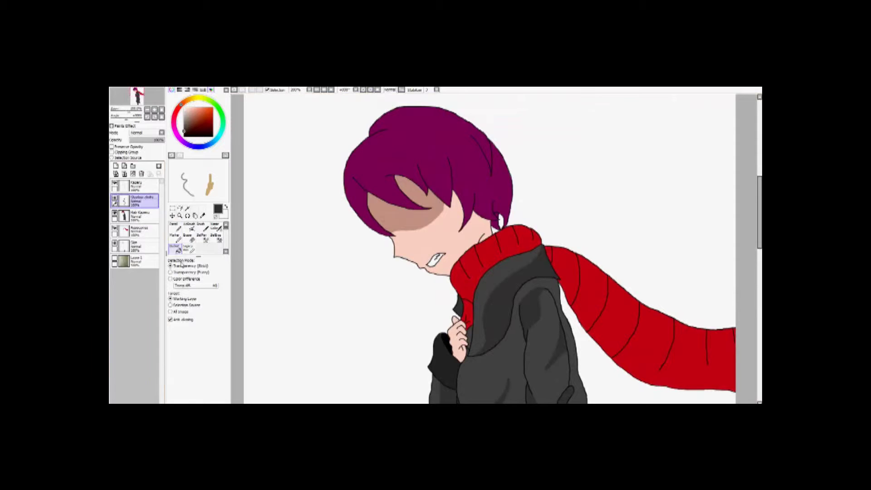
# Add a new layer above the skin layer and name it "Shadow skin"
pyautogui.click(136, 246)
pyautogui.click(116, 166)
pyautogui.doubleClick(139, 247)
pyautogui.write('Shadow skin')
pyautogui.press('Return')
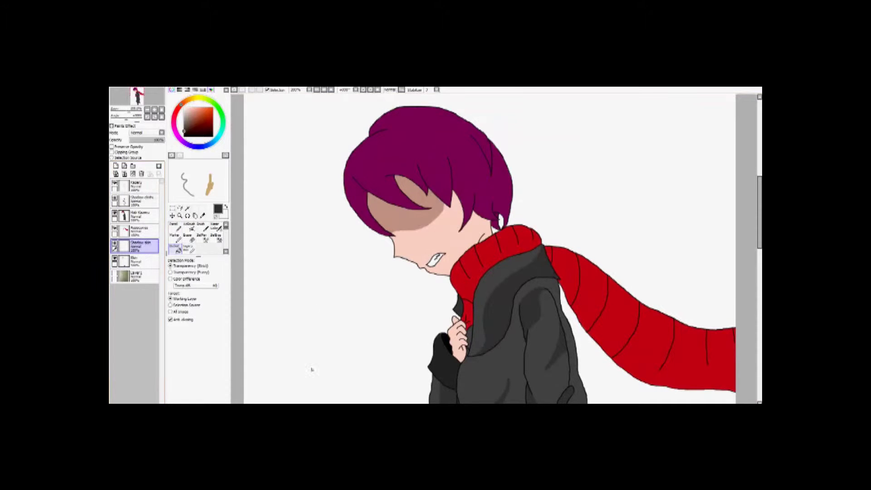
# Pick a dusky pink skin shadow colour and shade the fingertip sticking up behind the raised fist with the Pencil
pyautogui.scroll(2, 312, 370)
pyautogui.click(202, 216)
pyautogui.press('n')
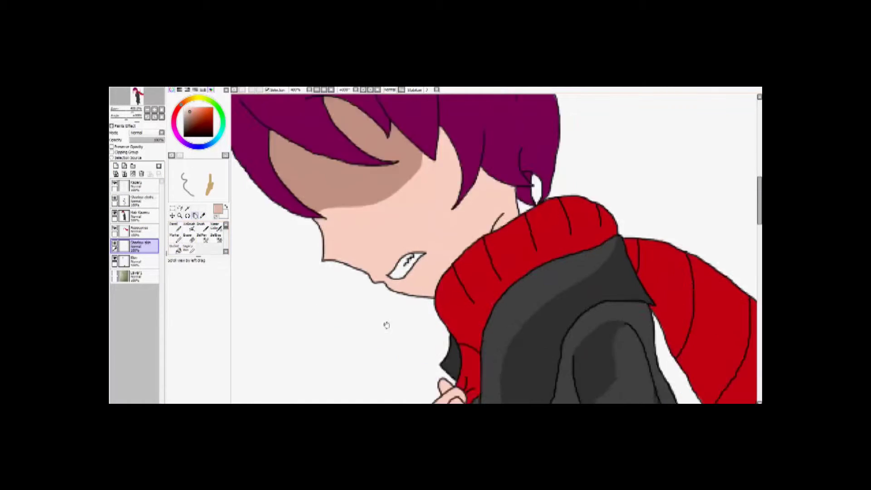
pyautogui.scroll(4, 432, 295)
pyautogui.moveTo(459, 280); pyautogui.dragTo(435, 290)
pyautogui.moveTo(435, 290); pyautogui.dragTo(377, 216)
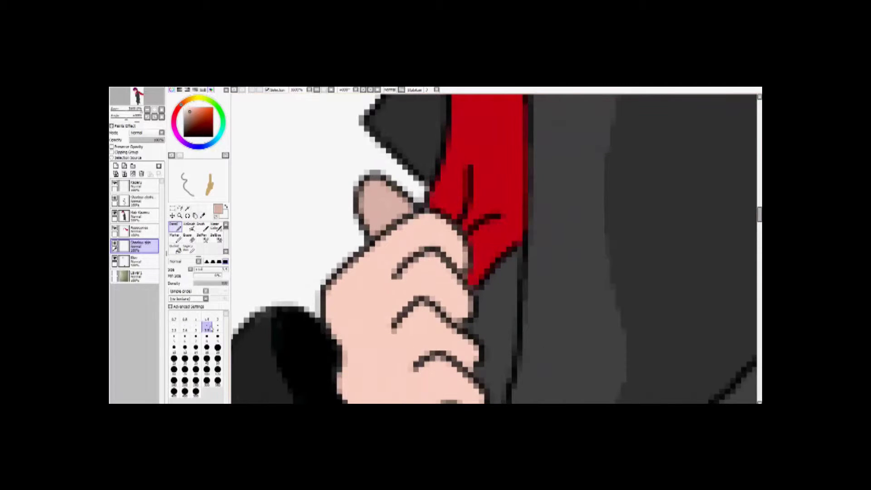
# Shade above each finger line on the raised fist, then outline and fill the shadow across the lower part of the hand
pyautogui.scroll(-1, 426, 245)
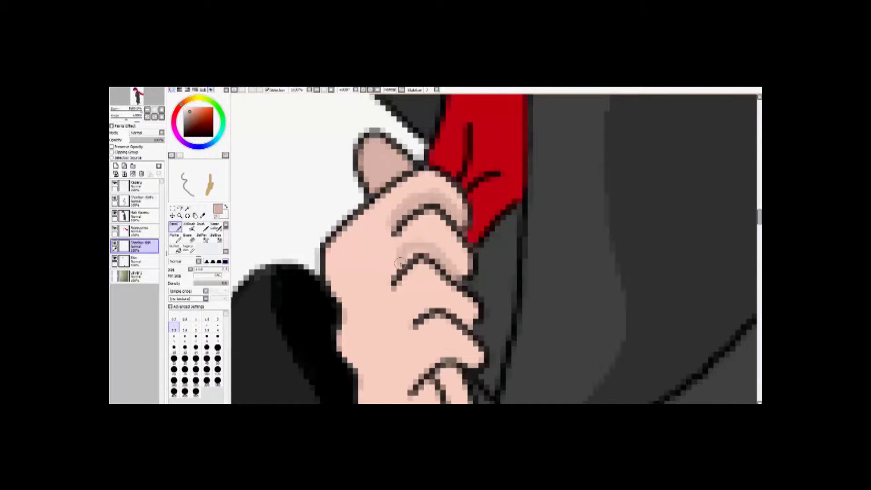
pyautogui.scroll(-1, 409, 223)
pyautogui.moveTo(462, 268); pyautogui.dragTo(413, 281)
pyautogui.scroll(-1, 416, 278)
pyautogui.moveTo(471, 286)
pyautogui.mouseDown()
pyautogui.moveTo(441, 268)
pyautogui.moveTo(431, 290)
pyautogui.mouseUp()
pyautogui.scroll(-1, 441, 273)
pyautogui.moveTo(463, 254)
pyautogui.mouseDown()
pyautogui.moveTo(443, 279)
pyautogui.moveTo(384, 320)
pyautogui.mouseUp()
pyautogui.scroll(-1, 438, 284)
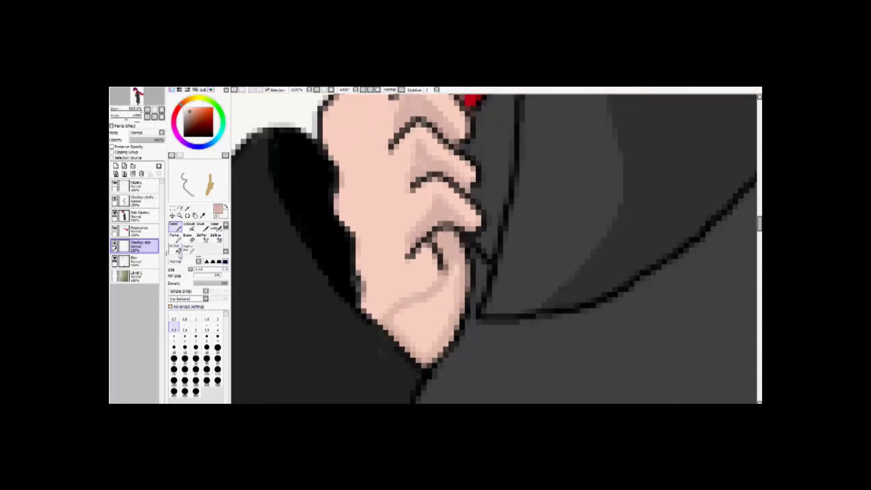
pyautogui.scroll(-6, 454, 245)
# Outline and fill dusky pink shadows under the side hair strands, from the cheek across to the nape above the scarf
pyautogui.scroll(5, 480, 245)
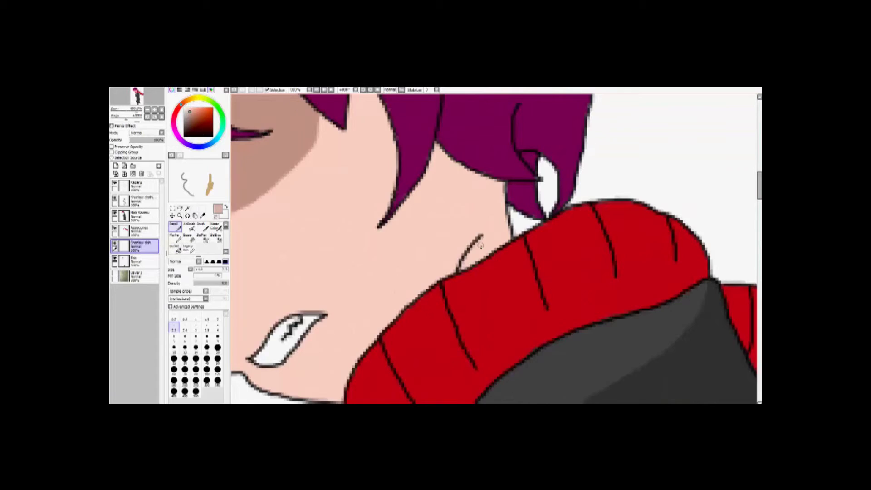
pyautogui.scroll(2, 454, 234)
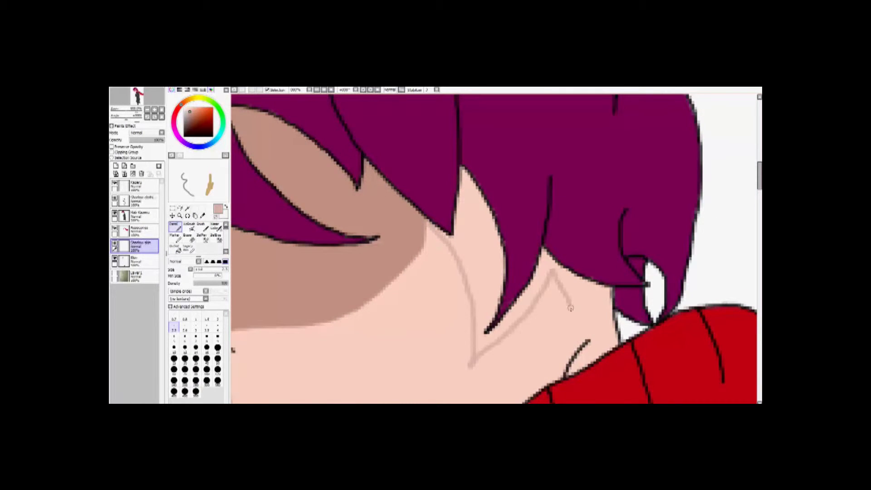
pyautogui.scroll(-2, 571, 308)
pyautogui.moveTo(570, 240); pyautogui.dragTo(567, 256)
pyautogui.scroll(2, 466, 274)
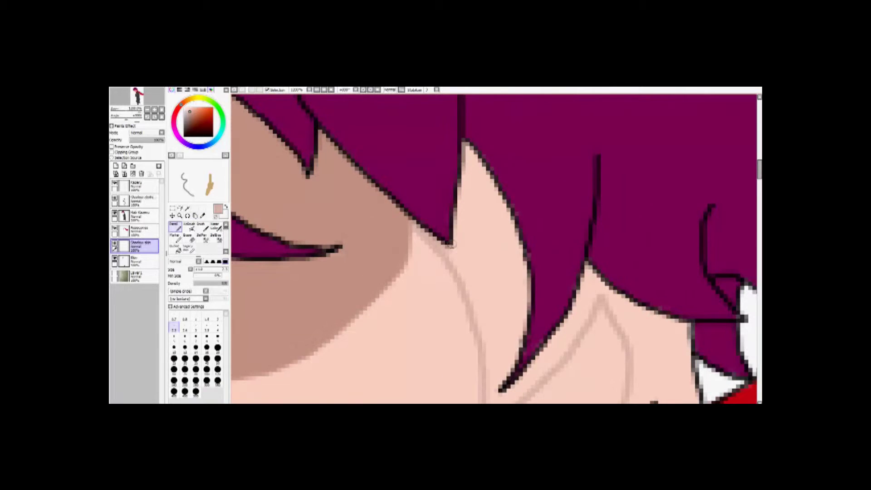
pyautogui.scroll(-4, 520, 258)
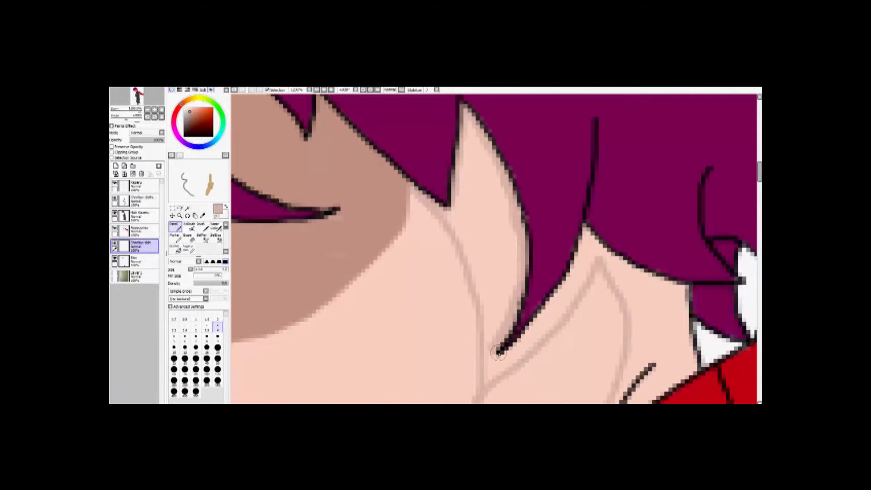
pyautogui.hscroll(4, 558, 216)
pyautogui.click(175, 249)
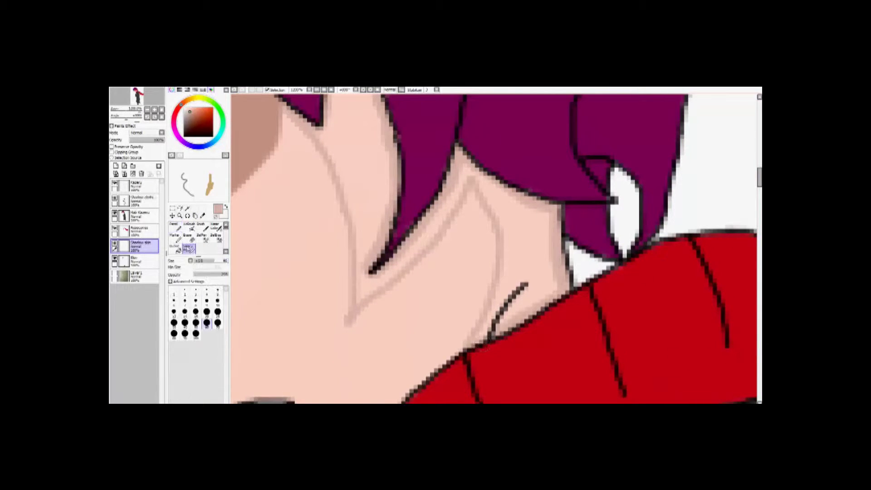
pyautogui.click(365, 287)
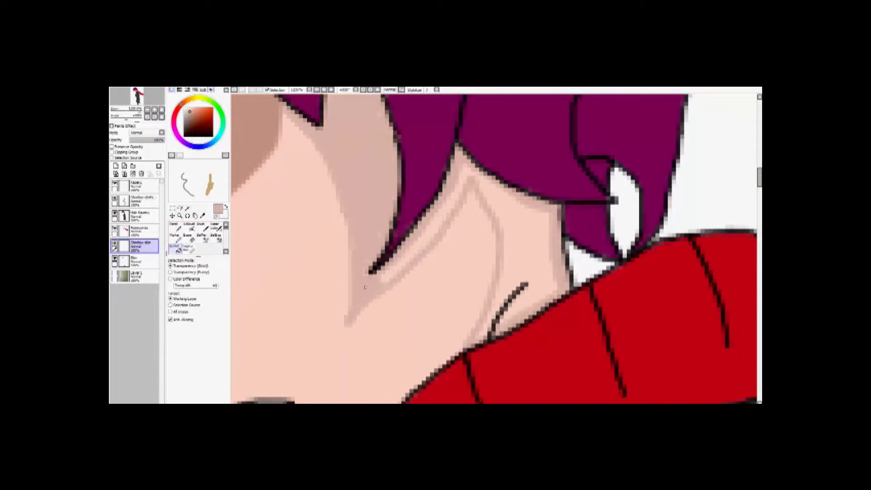
pyautogui.click(431, 232)
pyautogui.click(517, 242)
pyautogui.scroll(-5, 496, 246)
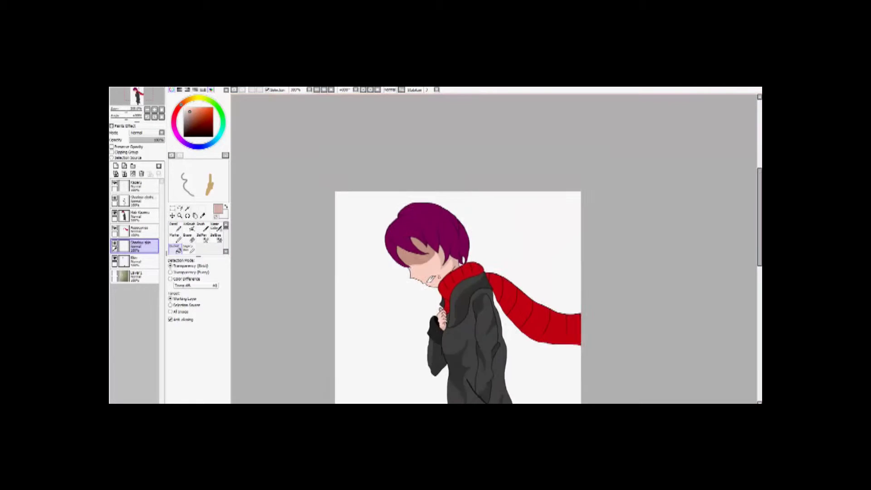
# Paint a small tapered dusky pink shadow on the side of the nose, undoing the stray stroke
pyautogui.scroll(5, 496, 245)
pyautogui.click(175, 226)
pyautogui.scroll(1, 237, 305)
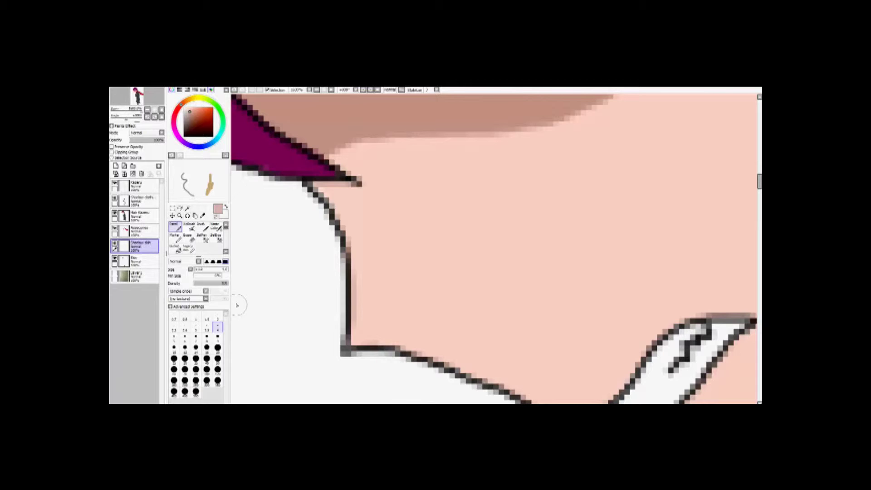
pyautogui.moveTo(428, 309); pyautogui.dragTo(437, 311)
pyautogui.hotkey('ctrl', 'z')
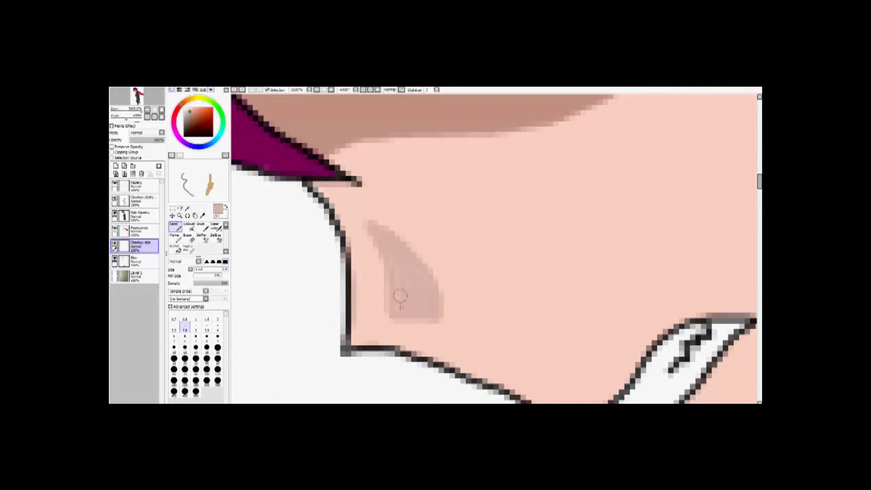
# Paint a soft dusky pink shadow just beneath the mouth, along its lower edge
pyautogui.scroll(-5, 400, 295)
pyautogui.scroll(5, 443, 328)
pyautogui.scroll(-5, 454, 324)
pyautogui.moveTo(499, 273)
pyautogui.mouseDown()
pyautogui.moveTo(453, 320)
pyautogui.moveTo(520, 259)
pyautogui.mouseUp()
pyautogui.scroll(5, 454, 327)
pyautogui.scroll(-5, 473, 302)
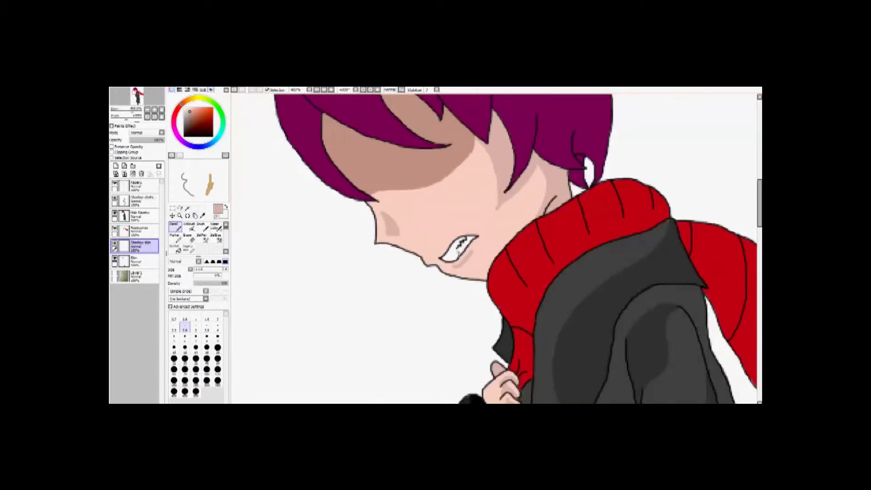
# Paint white highlights along the front edge of the nose and on the back of the raised hand beside the cuff
pyautogui.scroll(5, 446, 280)
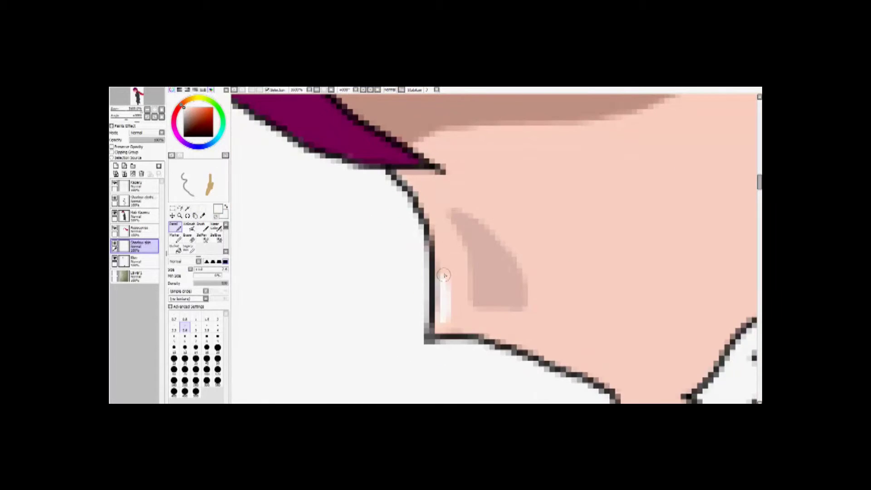
pyautogui.scroll(-5, 444, 275)
pyautogui.scroll(5, 463, 254)
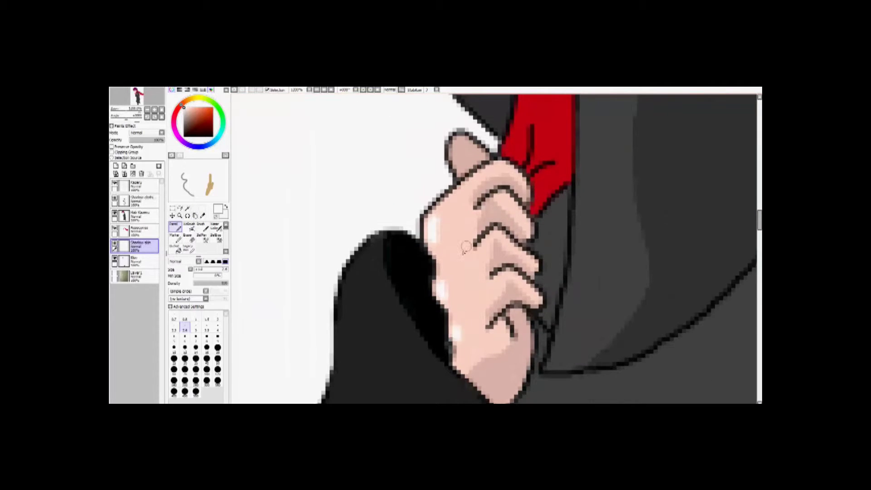
# On the clothing shadow layer, pick the dark grey again, then outline and fill a shadow down the outer side of the rear leg
pyautogui.scroll(-5, 466, 247)
pyautogui.scroll(-3, 408, 264)
pyautogui.scroll(5, 446, 290)
pyautogui.click(155, 202)
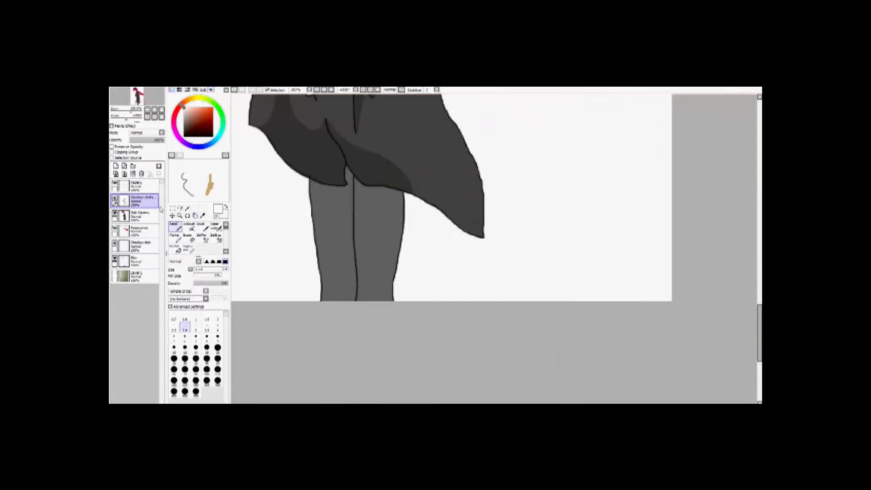
pyautogui.click(203, 215)
pyautogui.scroll(3, 402, 229)
pyautogui.press('n')
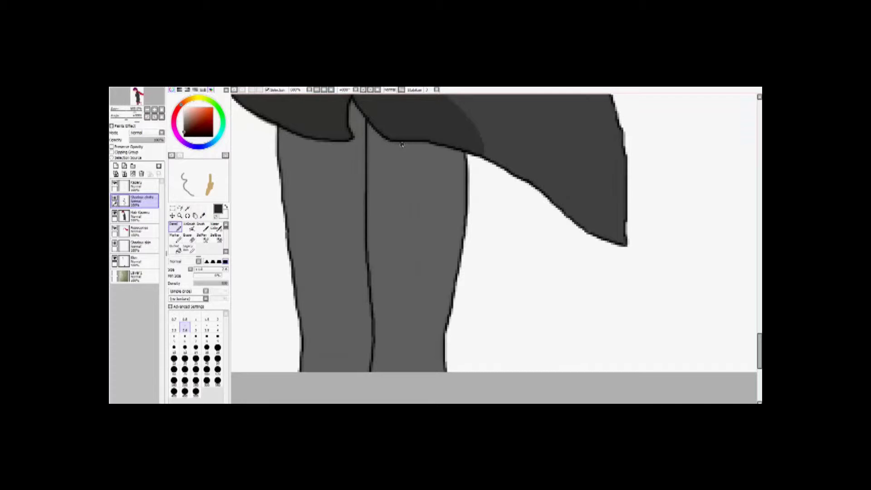
pyautogui.scroll(2, 363, 173)
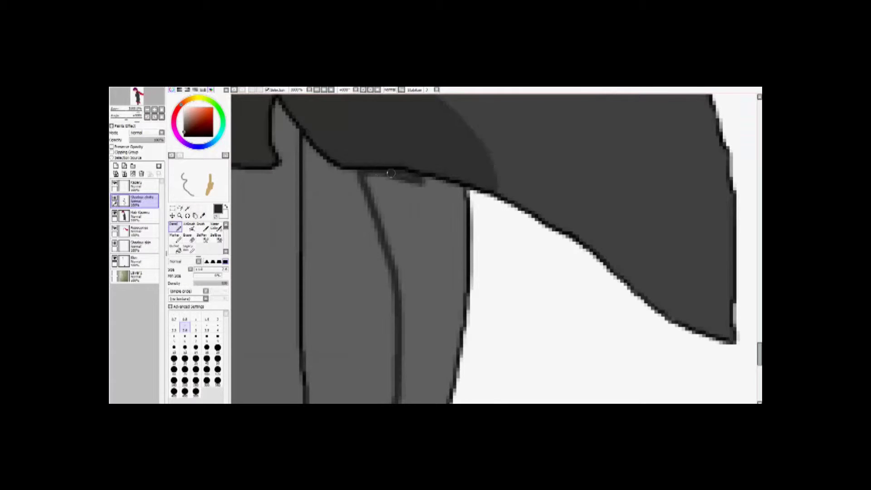
pyautogui.scroll(3, 390, 174)
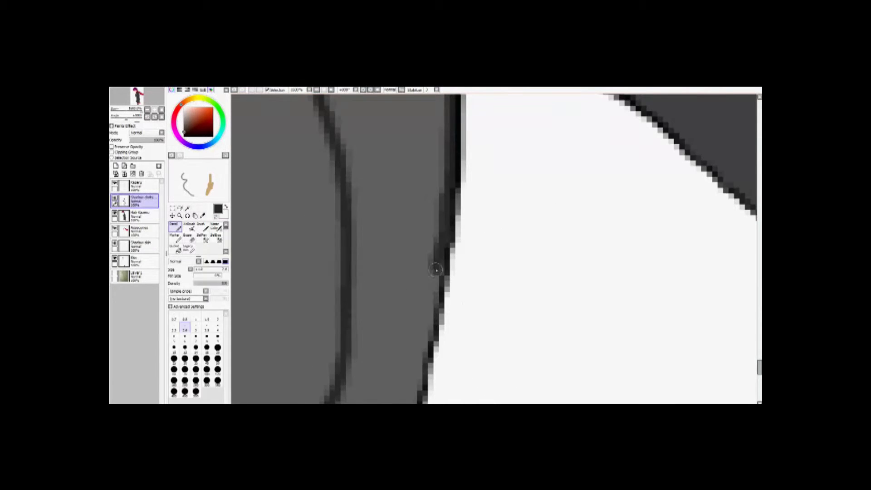
pyautogui.scroll(-3, 435, 269)
pyautogui.moveTo(446, 163); pyautogui.dragTo(415, 302)
pyautogui.scroll(-2, 415, 302)
pyautogui.moveTo(440, 177); pyautogui.dragTo(410, 389)
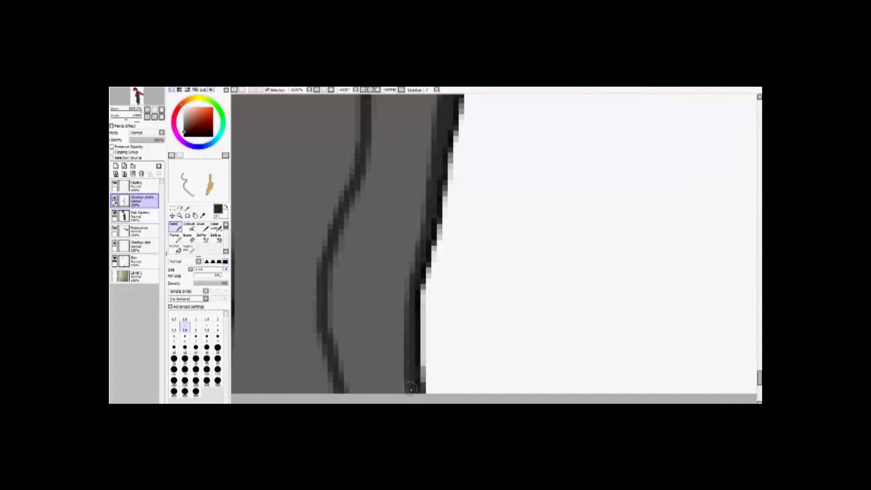
pyautogui.scroll(-3, 453, 245)
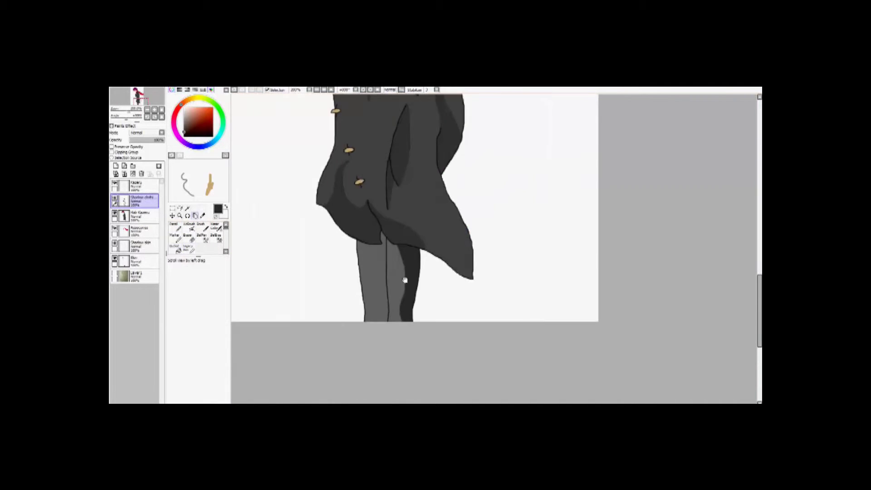
pyautogui.click(175, 247)
pyautogui.scroll(2, 454, 245)
# Outline and fill a dark grey shadow down the front leg, from beneath the coat hem to the canvas edge, against the dividing line
pyautogui.click(174, 224)
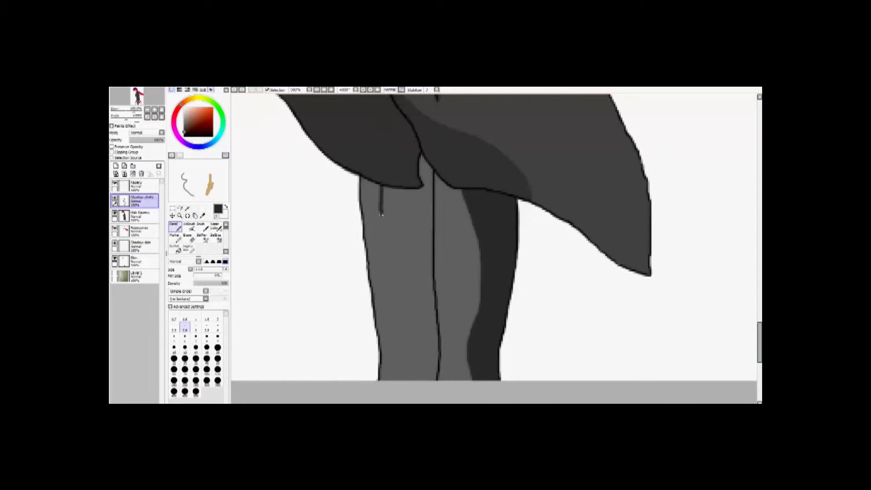
pyautogui.scroll(3, 403, 346)
pyautogui.moveTo(458, 162)
pyautogui.mouseDown()
pyautogui.moveTo(477, 216)
pyautogui.moveTo(476, 373)
pyautogui.mouseUp()
pyautogui.scroll(-3, 466, 210)
pyautogui.moveTo(467, 210); pyautogui.dragTo(480, 290)
pyautogui.scroll(-2, 480, 249)
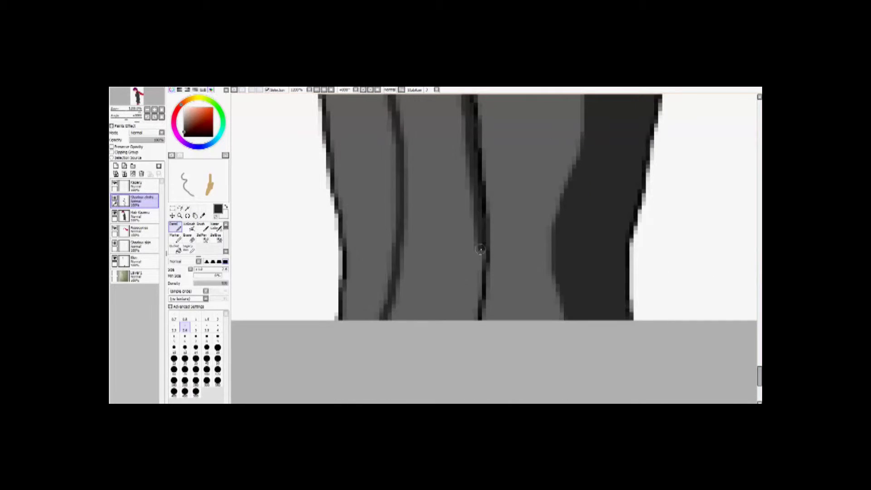
pyautogui.click(174, 248)
pyautogui.click(421, 247)
pyautogui.scroll(-5, 422, 246)
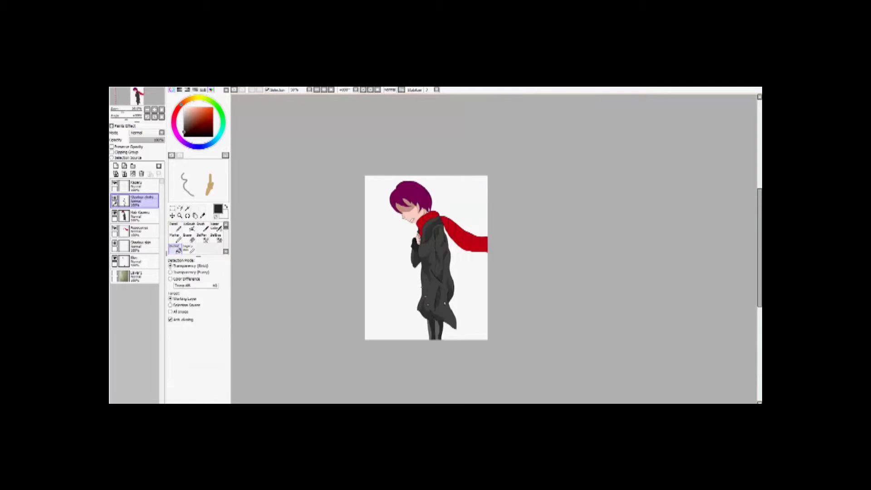
# Outline a narrow dark grey shadow strip down the rear leg beside the dividing line, from the coat hem to the canvas edge
pyautogui.scroll(3, 427, 318)
pyautogui.scroll(-5, 403, 319)
pyautogui.scroll(5, 422, 186)
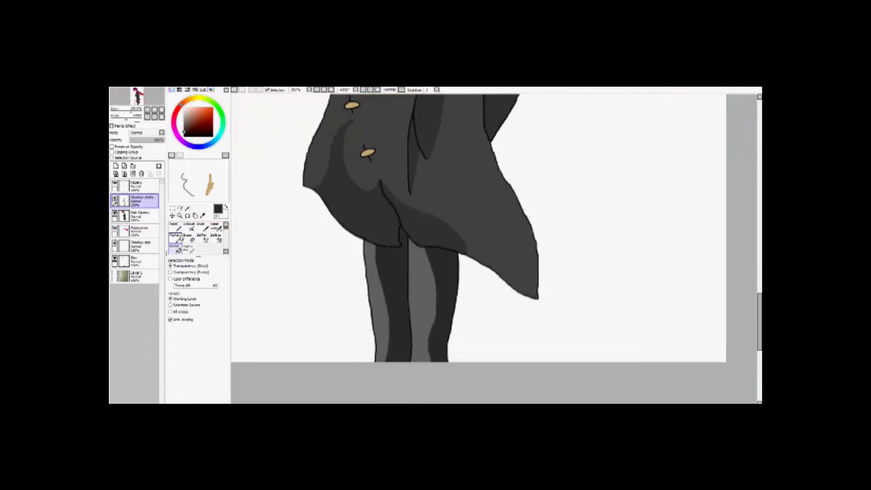
pyautogui.press('n')
pyautogui.scroll(-2, 422, 399)
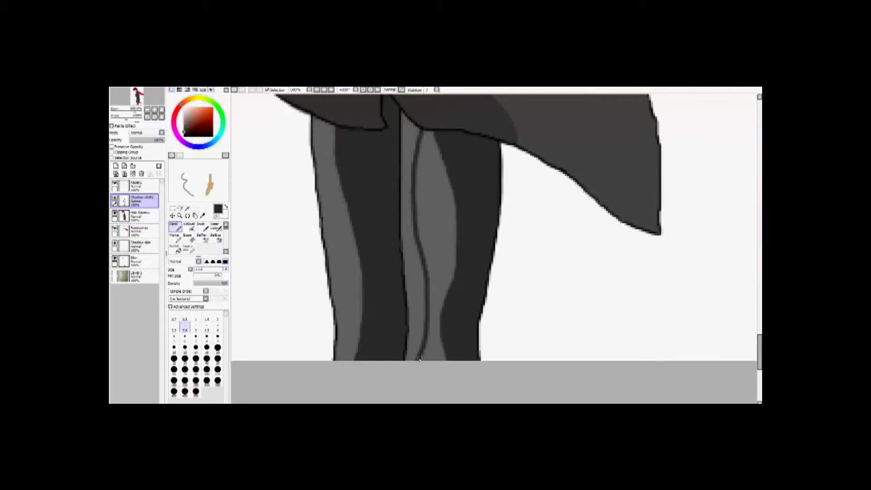
pyautogui.scroll(-5, 424, 132)
pyautogui.scroll(4, 429, 239)
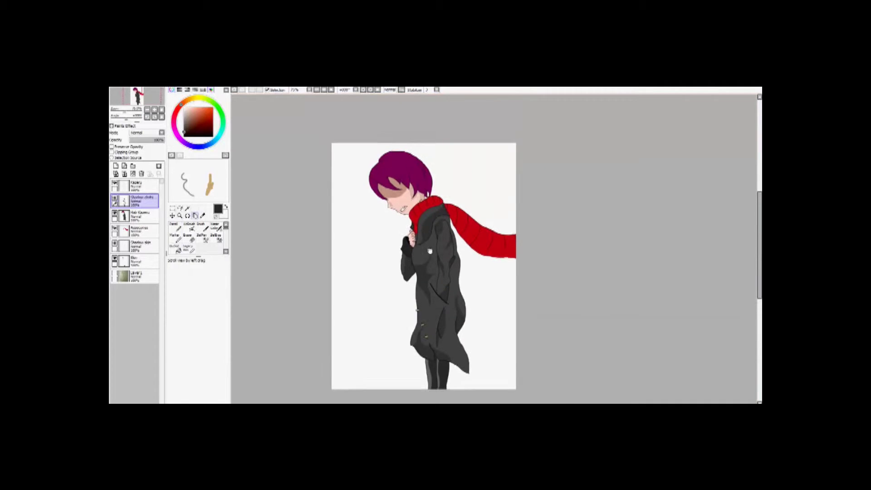
# Pick a very dark maroon for the hair shadows and add a new layer named Shadow hair
pyautogui.moveTo(380, 133); pyautogui.dragTo(394, 211)
pyautogui.press('alt')
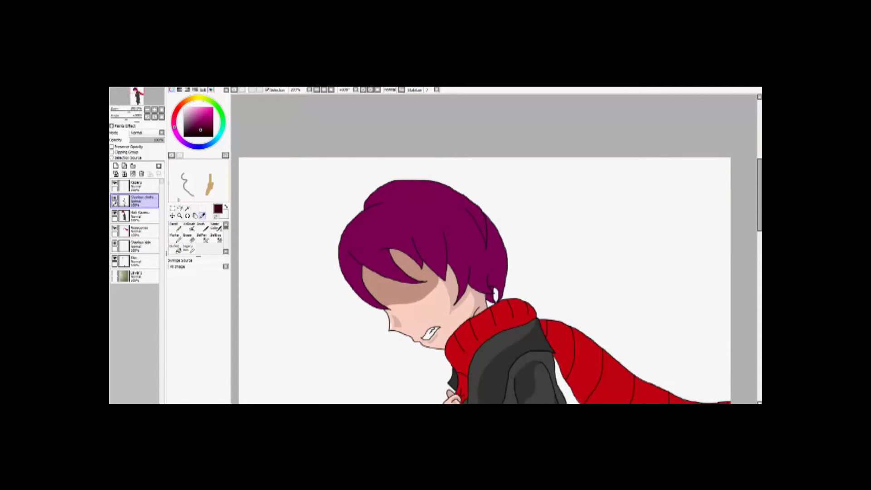
pyautogui.scroll(3, 391, 199)
pyautogui.click(116, 166)
pyautogui.doubleClick(136, 213)
pyautogui.write('G')
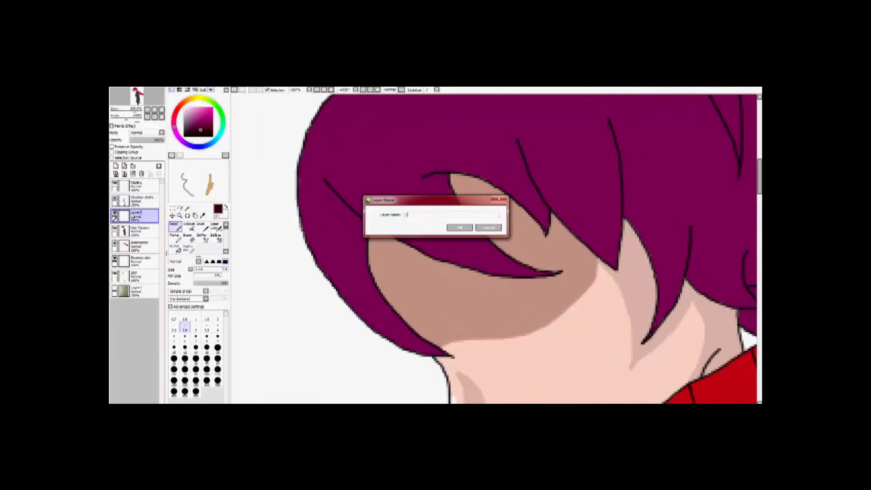
pyautogui.write('hadow hair')
pyautogui.press('Return')
# Outline and fill a dark maroon shadow on the front hair lock that curves down beside the forehead to its pointed tip
pyautogui.scroll(2, 341, 260)
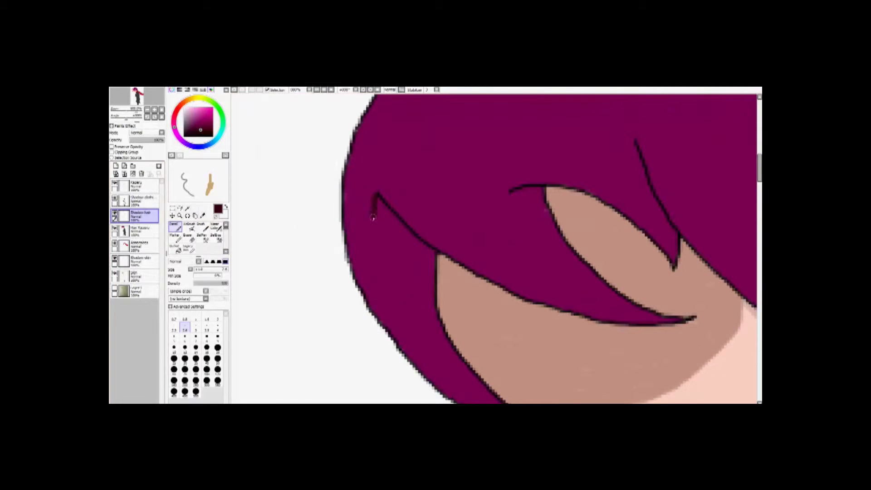
pyautogui.scroll(1, 373, 218)
pyautogui.scroll(2, 359, 257)
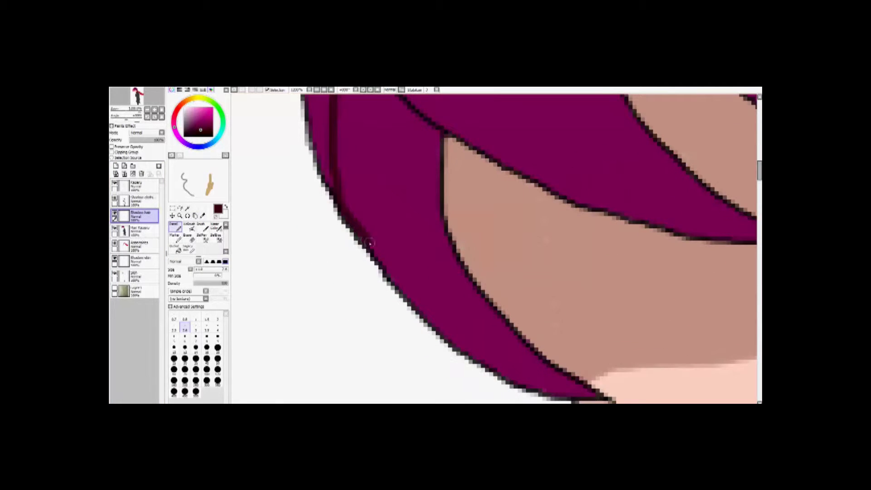
pyautogui.moveTo(364, 231)
pyautogui.mouseDown()
pyautogui.moveTo(439, 307)
pyautogui.moveTo(410, 266)
pyautogui.moveTo(534, 301)
pyautogui.mouseUp()
pyautogui.scroll(-2, 439, 308)
pyautogui.moveTo(377, 164)
pyautogui.mouseDown()
pyautogui.moveTo(458, 249)
pyautogui.moveTo(522, 289)
pyautogui.mouseUp()
pyautogui.scroll(2, 452, 267)
pyautogui.scroll(-2, 468, 295)
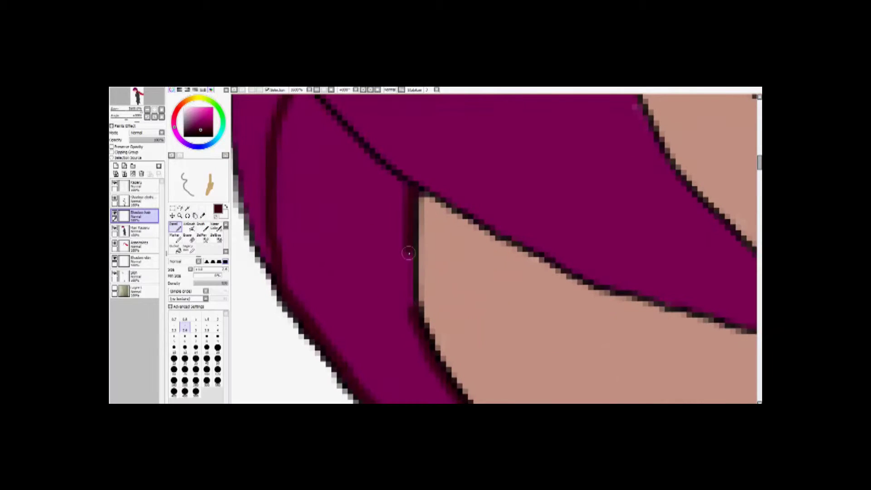
pyautogui.click(174, 247)
pyautogui.scroll(-2, 363, 294)
pyautogui.click(363, 294)
pyautogui.scroll(-3, 363, 293)
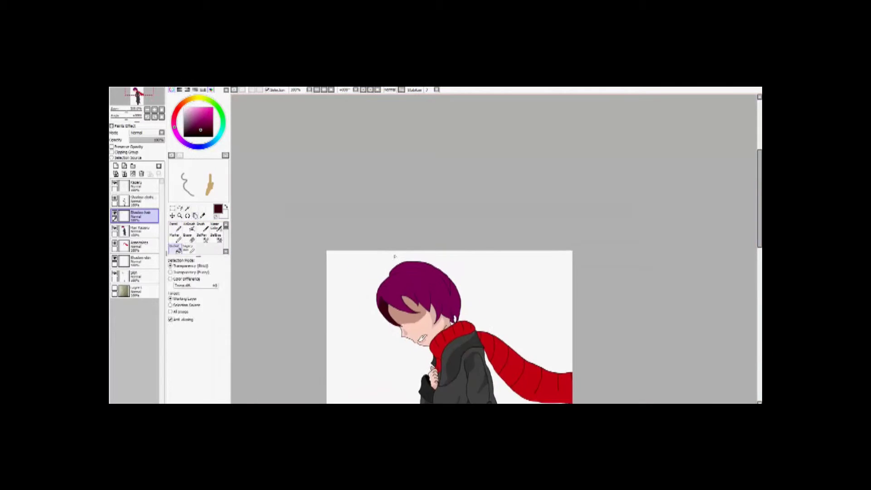
# Outline and fill a dark maroon shadow along the long fringe lock sweeping across the forehead, out to its tip
pyautogui.scroll(5, 454, 317)
pyautogui.press('n')
pyautogui.scroll(2, 443, 241)
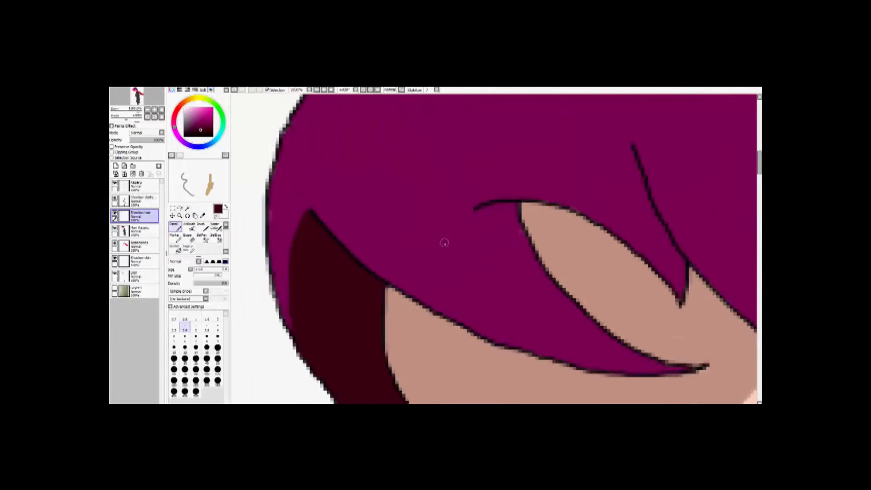
pyautogui.moveTo(292, 232); pyautogui.dragTo(439, 281)
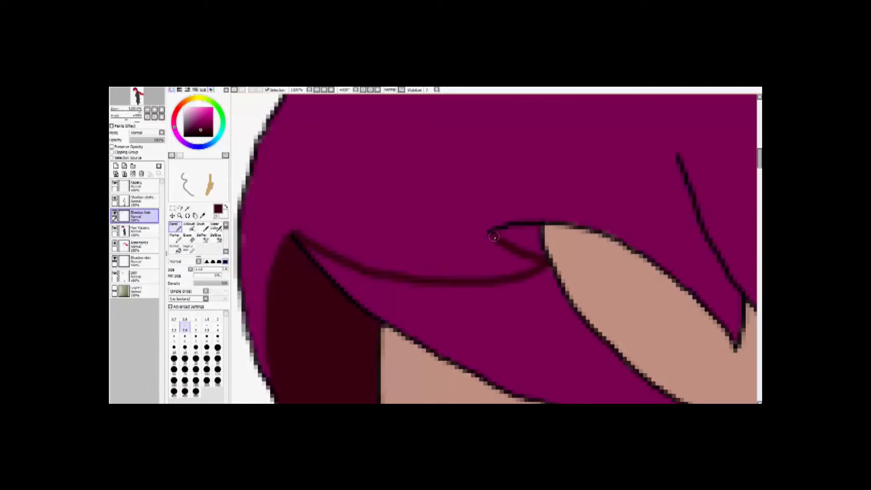
pyautogui.scroll(2, 454, 232)
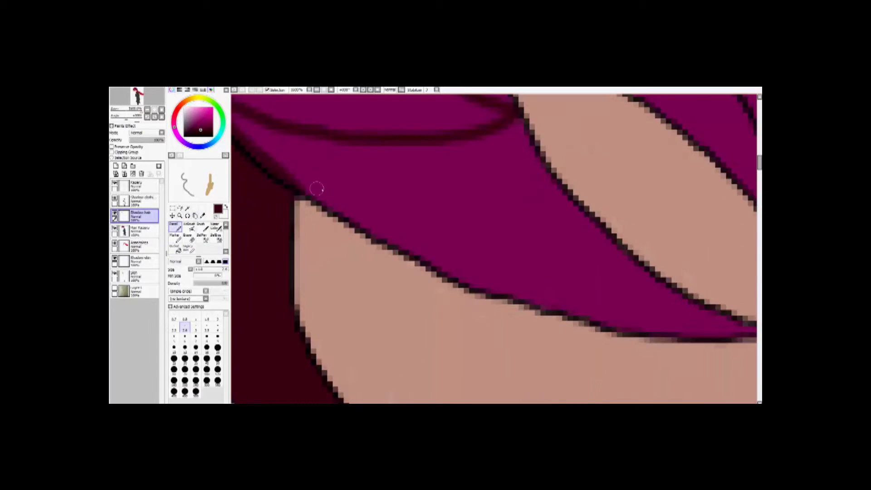
pyautogui.moveTo(316, 189)
pyautogui.mouseDown()
pyautogui.moveTo(340, 211)
pyautogui.moveTo(494, 283)
pyautogui.mouseUp()
pyautogui.moveTo(432, 260); pyautogui.dragTo(383, 258)
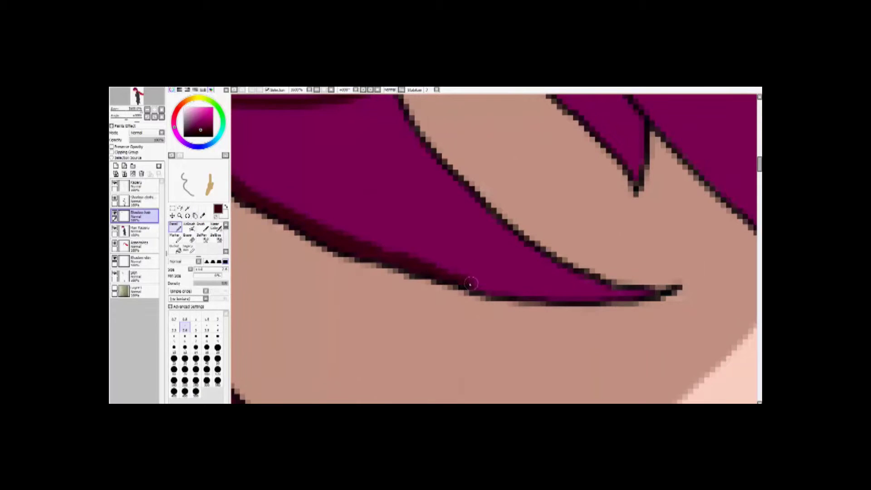
pyautogui.moveTo(613, 295); pyautogui.dragTo(649, 292)
pyautogui.scroll(1, 337, 119)
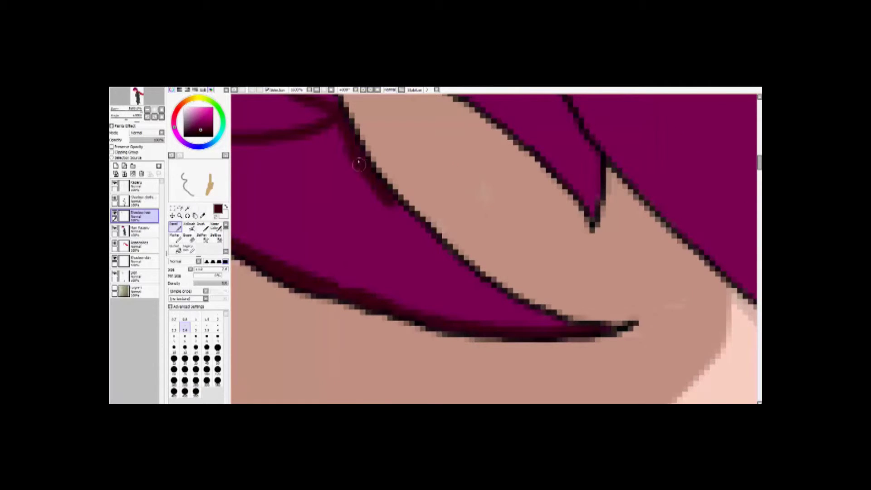
pyautogui.moveTo(359, 163); pyautogui.dragTo(498, 293)
pyautogui.click(176, 249)
pyautogui.click(526, 313)
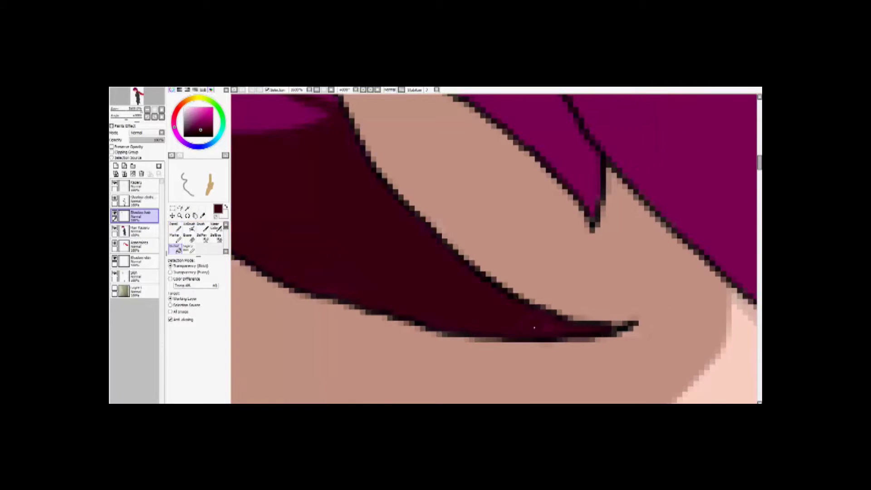
# Fill the small notch at the upper end of the forehead gap, beside the long fringe lock, with dark maroon
pyautogui.scroll(-3, 530, 324)
pyautogui.scroll(1, 446, 261)
pyautogui.scroll(2, 447, 261)
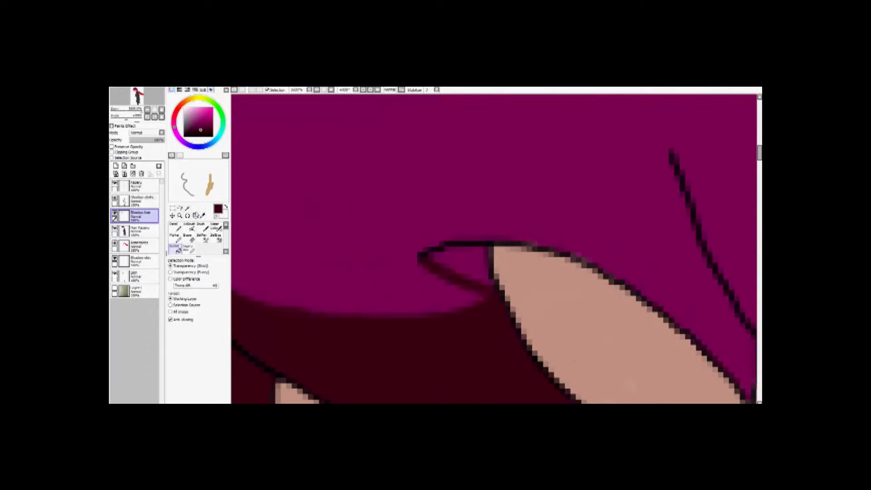
pyautogui.press('n')
pyautogui.click(195, 215)
pyautogui.scroll(-3, 466, 267)
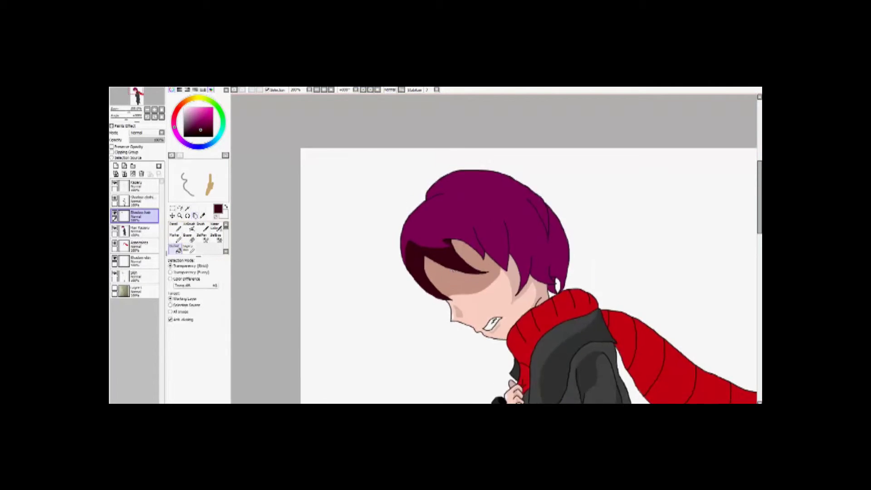
# Outline and fill an arched dark maroon shadow on the short fringe lock directly above the forehead gap
pyautogui.scroll(1, 467, 267)
pyautogui.scroll(-2, 400, 309)
pyautogui.scroll(4, 363, 281)
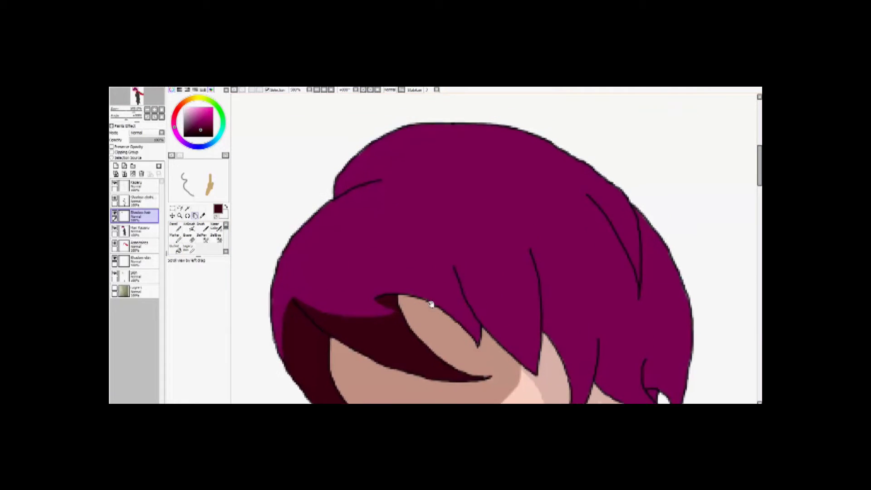
pyautogui.press('n')
pyautogui.moveTo(448, 233); pyautogui.dragTo(501, 237)
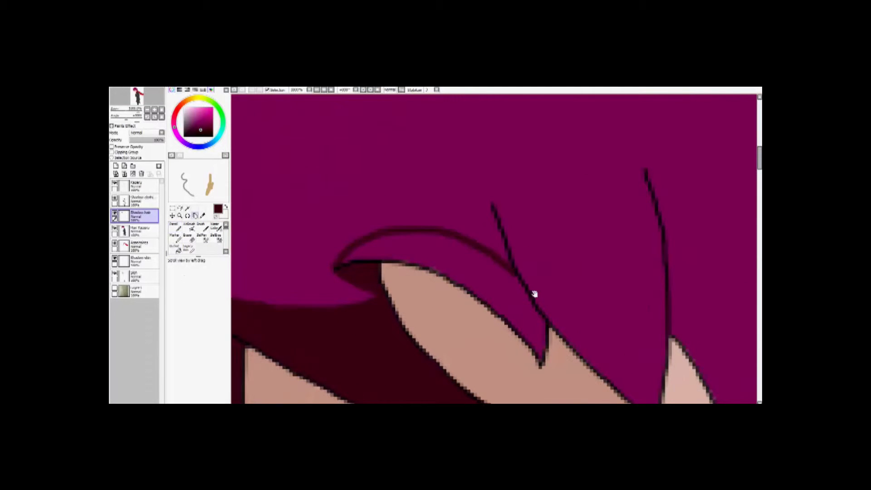
pyautogui.moveTo(532, 292); pyautogui.dragTo(405, 239)
pyautogui.moveTo(426, 298); pyautogui.dragTo(517, 322)
pyautogui.moveTo(528, 350); pyautogui.dragTo(481, 303)
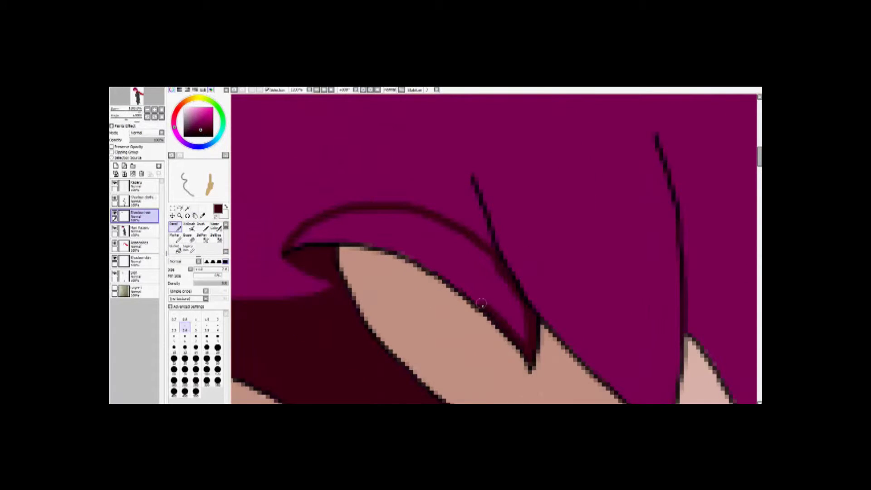
pyautogui.click(176, 248)
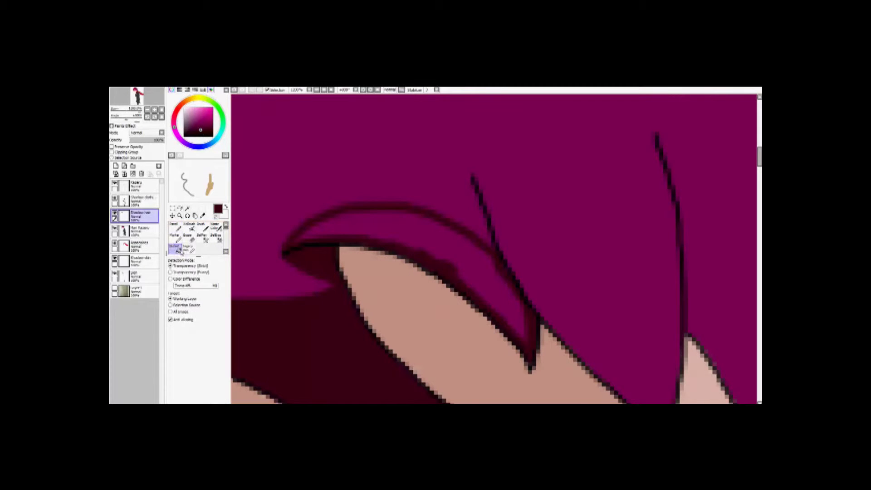
pyautogui.click(363, 273)
pyautogui.scroll(-3, 408, 272)
# Outline and fill a large leaf-shaped dark maroon shadow on the wide middle fringe lock, reaching down to its pointed tip
pyautogui.press('n')
pyautogui.scroll(5, 462, 258)
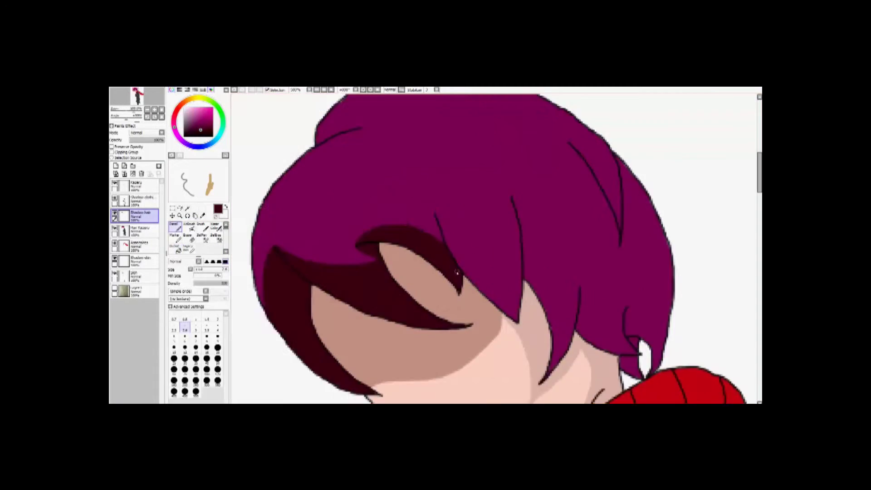
pyautogui.moveTo(440, 186); pyautogui.dragTo(384, 131)
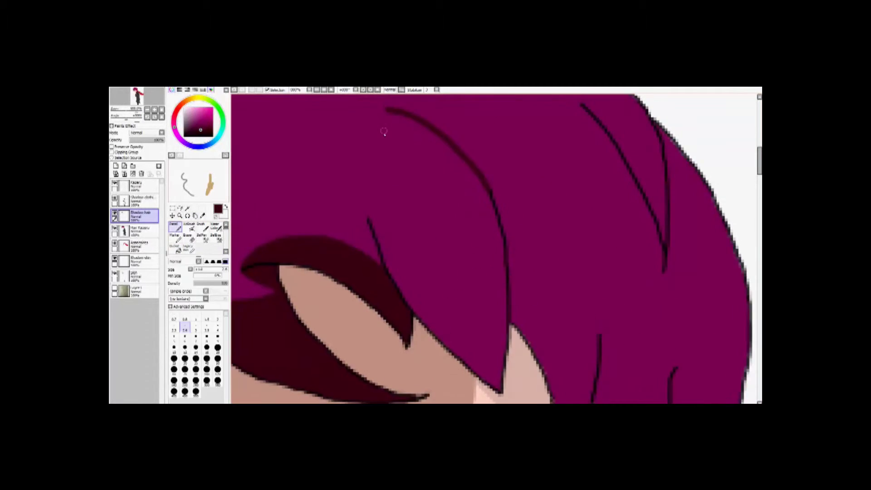
pyautogui.scroll(2, 479, 351)
pyautogui.moveTo(331, 118)
pyautogui.mouseDown()
pyautogui.moveTo(448, 330)
pyautogui.moveTo(505, 388)
pyautogui.mouseUp()
pyautogui.scroll(3, 503, 355)
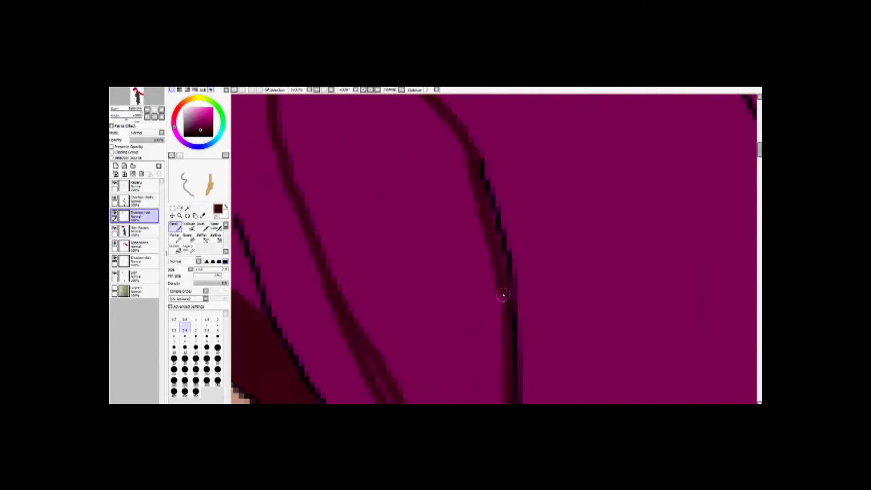
pyautogui.scroll(-2, 287, 249)
pyautogui.scroll(1, 432, 257)
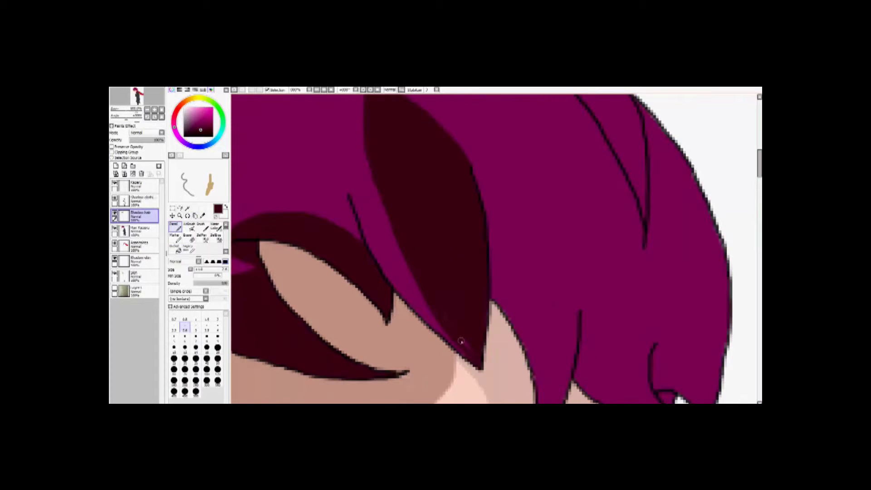
pyautogui.scroll(-2, 440, 291)
# Outline and fill a curved dark maroon shadow on the raised tuft at the front of the crown
pyautogui.scroll(3, 467, 278)
pyautogui.moveTo(331, 308)
pyautogui.mouseDown()
pyautogui.moveTo(397, 274)
pyautogui.moveTo(576, 285)
pyautogui.moveTo(428, 195)
pyautogui.moveTo(395, 196)
pyautogui.mouseUp()
pyautogui.scroll(1, 513, 229)
pyautogui.moveTo(522, 188)
pyautogui.mouseDown()
pyautogui.moveTo(451, 270)
pyautogui.moveTo(513, 287)
pyautogui.mouseUp()
pyautogui.press('g')
pyautogui.click(615, 253)
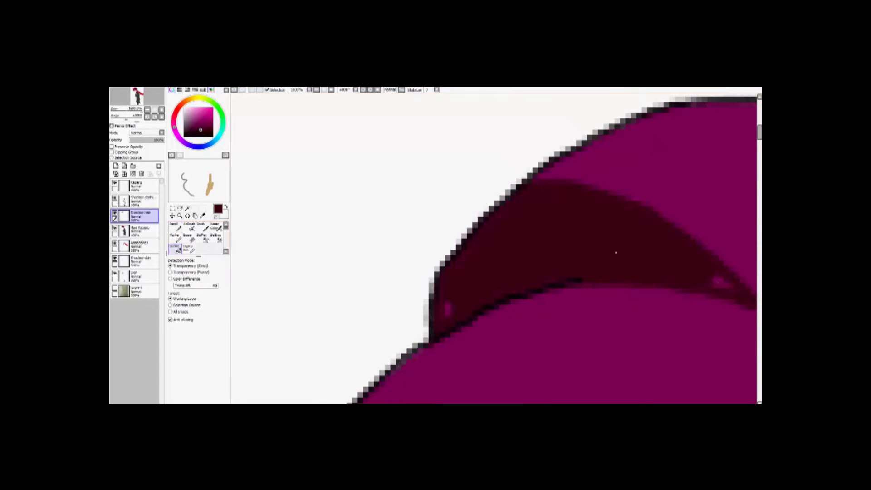
pyautogui.scroll(-3, 467, 289)
# Outline a dark maroon shadow on the long pointed side lock over the cheek, darkening its tip and rear edge
pyautogui.moveTo(467, 289); pyautogui.dragTo(418, 286)
pyautogui.scroll(3, 461, 235)
pyautogui.moveTo(461, 236); pyautogui.dragTo(451, 302)
pyautogui.press('n')
pyautogui.scroll(-3, 452, 258)
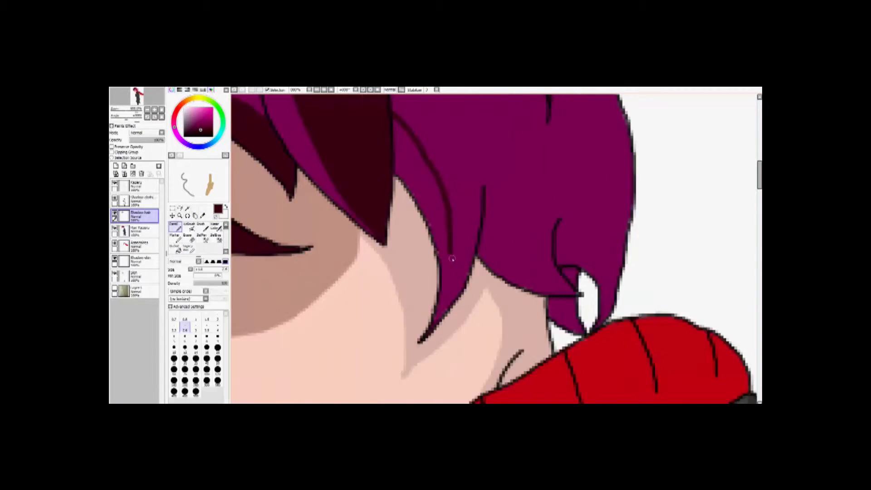
pyautogui.scroll(3, 460, 282)
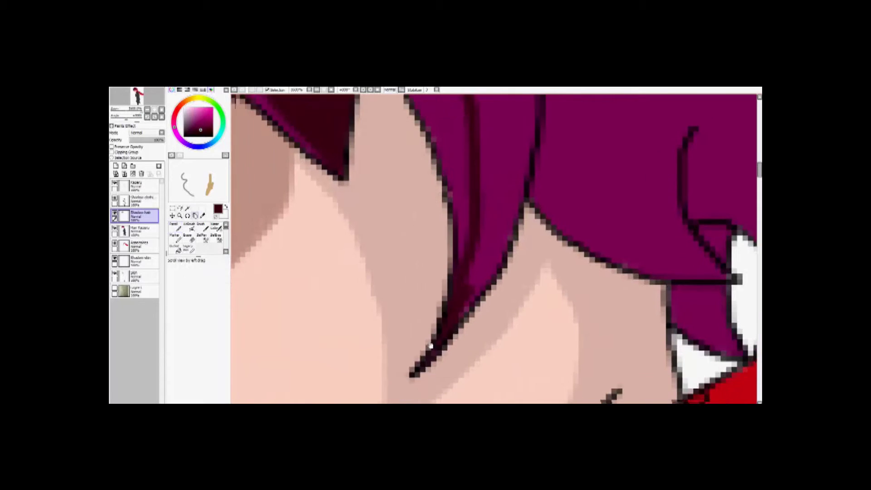
pyautogui.moveTo(442, 341); pyautogui.dragTo(406, 375)
pyautogui.moveTo(431, 329); pyautogui.dragTo(499, 202)
pyautogui.scroll(-2, 467, 253)
pyautogui.scroll(1, 435, 204)
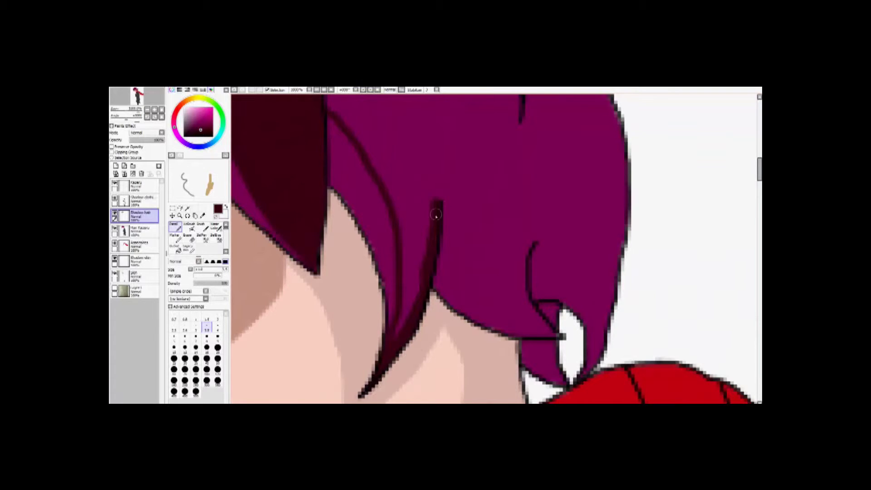
# Close the side lock's shadow outline at its upper end and fill it with dark maroon
pyautogui.scroll(2, 436, 235)
pyautogui.moveTo(435, 236)
pyautogui.mouseDown()
pyautogui.moveTo(440, 286)
pyautogui.moveTo(479, 323)
pyautogui.mouseUp()
pyautogui.moveTo(450, 222)
pyautogui.mouseDown()
pyautogui.moveTo(397, 169)
pyautogui.moveTo(349, 148)
pyautogui.moveTo(313, 144)
pyautogui.mouseUp()
pyautogui.scroll(-3, 313, 144)
pyautogui.click(174, 249)
pyautogui.click(401, 230)
# Outline and fill a dark maroon shadow along the lower hair edge above the neck, behind the side lock
pyautogui.scroll(3, 409, 326)
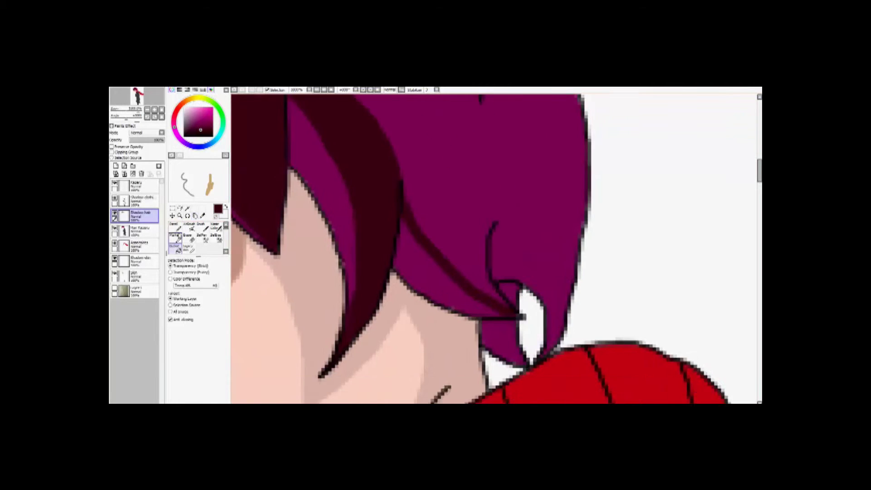
pyautogui.click(409, 253)
pyautogui.scroll(-3, 409, 252)
# Shade the small triangle beside the white gap and the hair tuft beneath it at the nape with dark maroon
pyautogui.scroll(3, 444, 236)
pyautogui.click(174, 226)
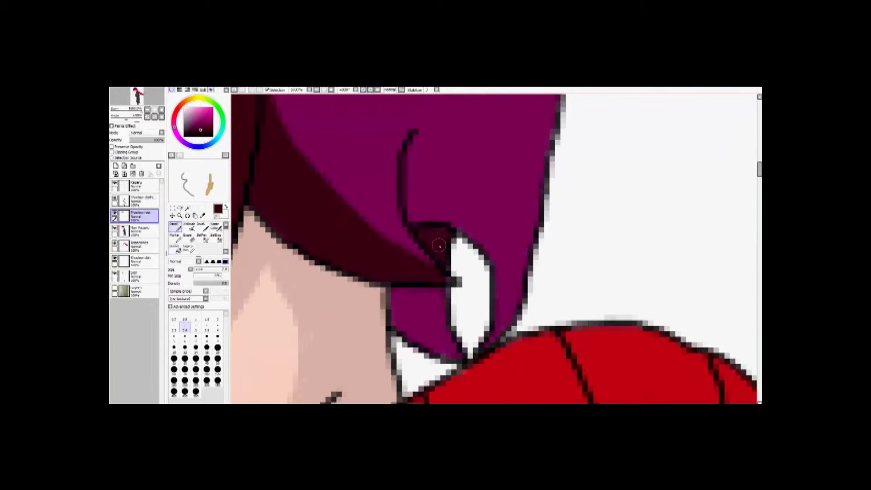
pyautogui.scroll(-1, 439, 246)
pyautogui.moveTo(385, 252); pyautogui.dragTo(391, 292)
pyautogui.click(174, 248)
pyautogui.click(425, 295)
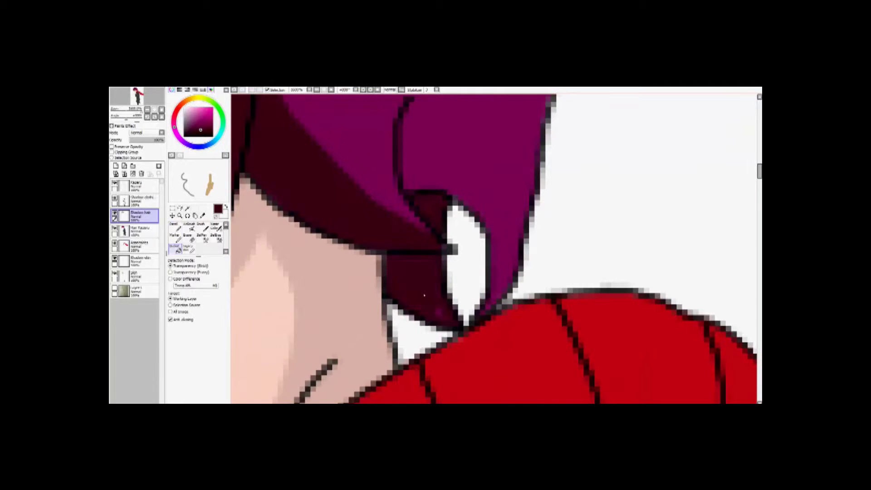
# Outline and fill a curved dark maroon shadow on the nape strand, above and behind the white gap
pyautogui.scroll(1, 424, 290)
pyautogui.click(174, 225)
pyautogui.moveTo(401, 98)
pyautogui.mouseDown()
pyautogui.moveTo(472, 155)
pyautogui.moveTo(493, 217)
pyautogui.moveTo(499, 302)
pyautogui.mouseUp()
pyautogui.scroll(1, 499, 302)
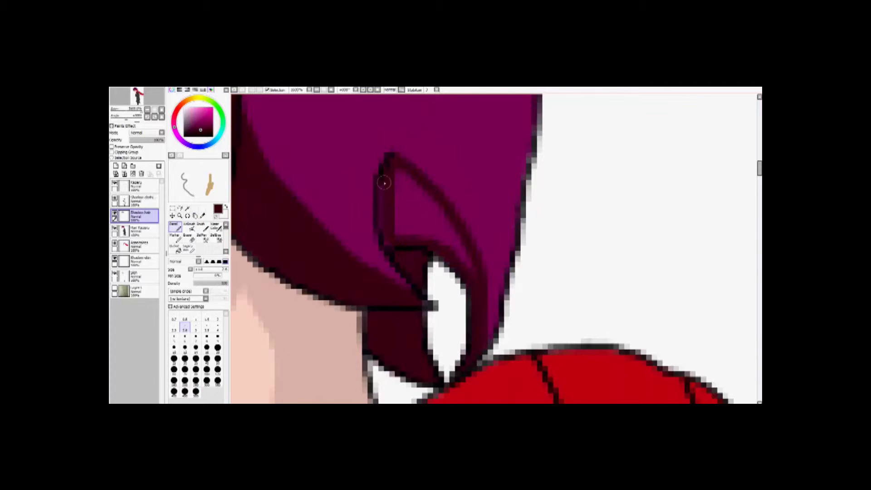
pyautogui.click(175, 248)
pyautogui.click(411, 208)
# Outline and fill a narrow dark maroon shadow along the inner line of the pointed strand at the back of the head
pyautogui.scroll(-3, 410, 209)
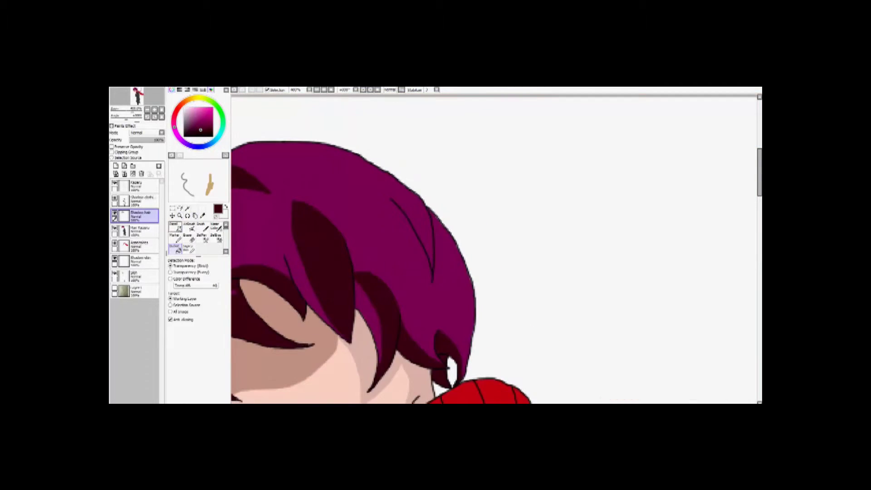
pyautogui.click(174, 225)
pyautogui.scroll(3, 399, 229)
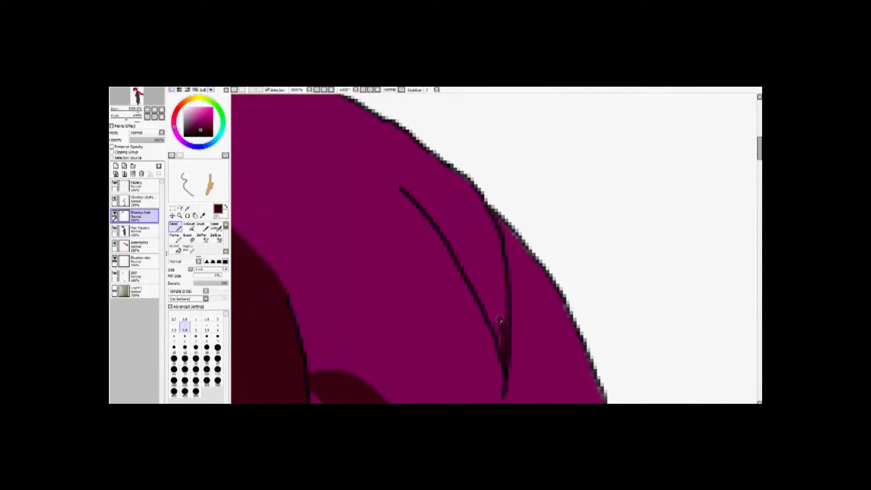
pyautogui.hotkey('ctrl', 'z')
pyautogui.moveTo(369, 163); pyautogui.dragTo(408, 177)
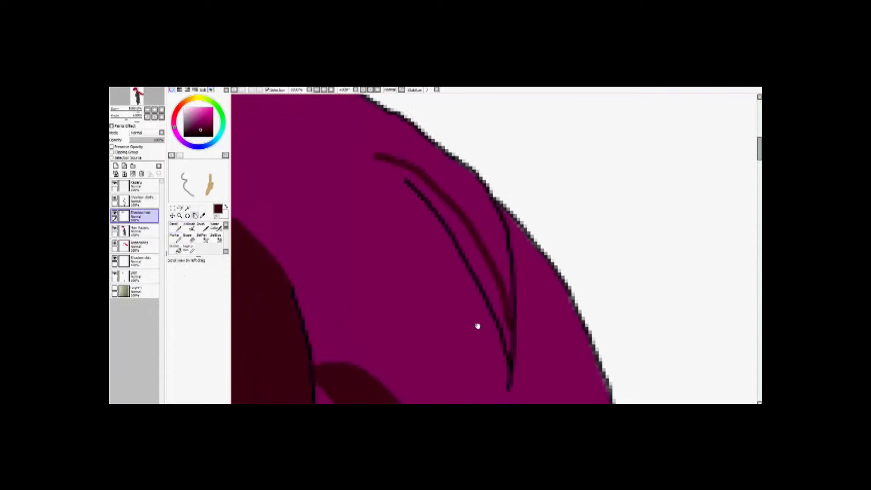
pyautogui.moveTo(398, 134); pyautogui.dragTo(418, 209)
pyautogui.moveTo(503, 294)
pyautogui.mouseDown()
pyautogui.moveTo(526, 325)
pyautogui.moveTo(517, 346)
pyautogui.mouseUp()
pyautogui.press('space')
pyautogui.scroll(-5, 398, 205)
pyautogui.scroll(3, 397, 205)
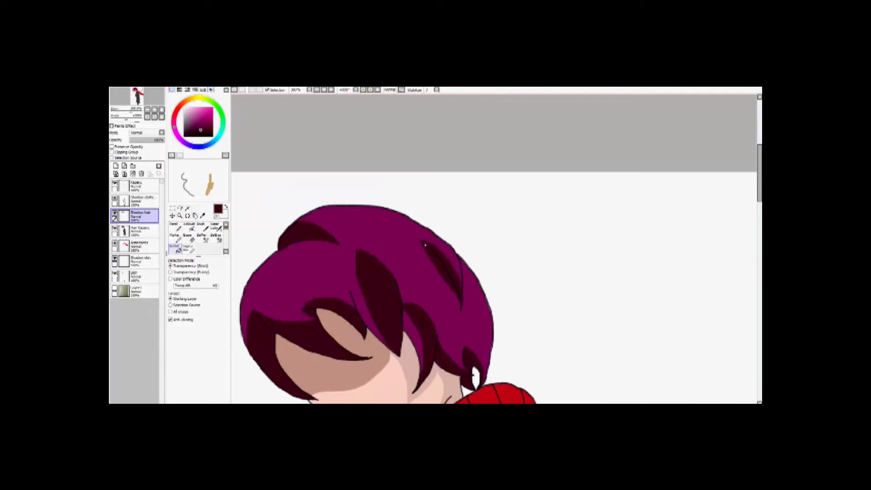
pyautogui.scroll(-6, 467, 252)
pyautogui.scroll(6, 438, 255)
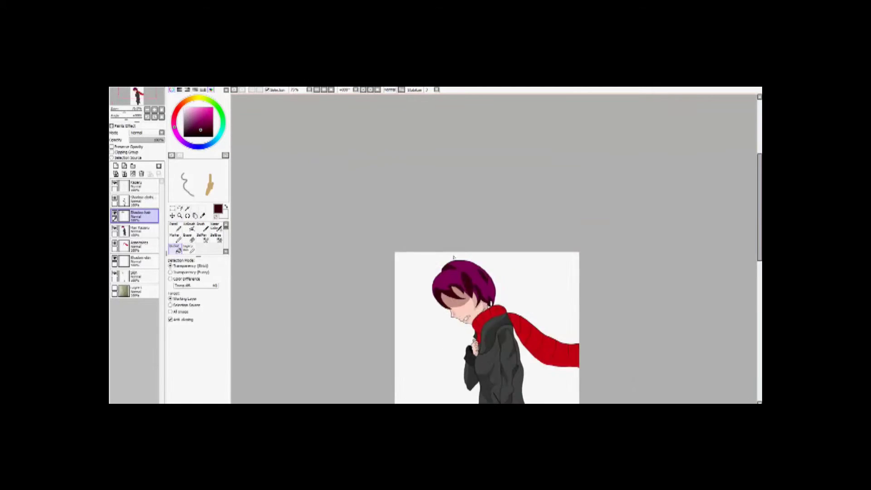
# Sample a light pink, then outline and fill a jagged highlight on the front of the hair beside its outer edge
pyautogui.keyDown('alt'); pyautogui.click(445, 272); pyautogui.keyUp('alt')
pyautogui.scroll(2, 382, 214)
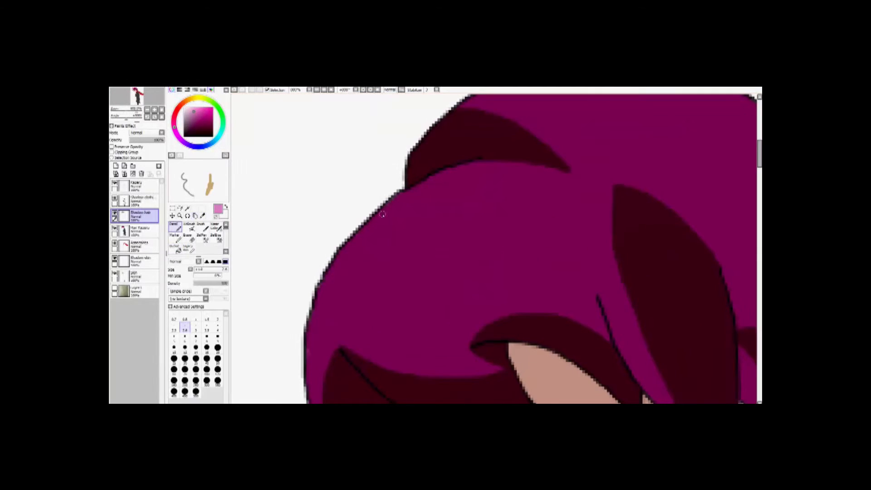
pyautogui.moveTo(400, 213)
pyautogui.mouseDown()
pyautogui.moveTo(557, 193)
pyautogui.moveTo(451, 267)
pyautogui.moveTo(381, 274)
pyautogui.mouseUp()
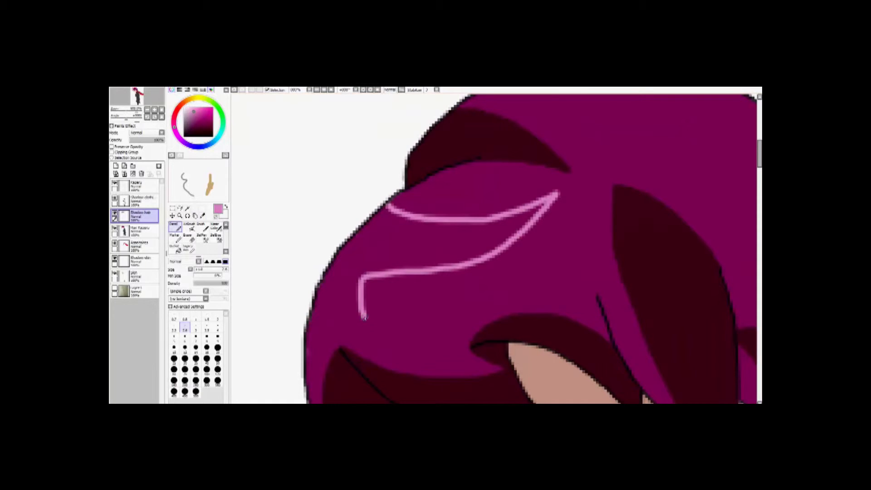
pyautogui.moveTo(329, 285); pyautogui.dragTo(320, 286)
pyautogui.scroll(1, 383, 291)
pyautogui.scroll(1, 408, 226)
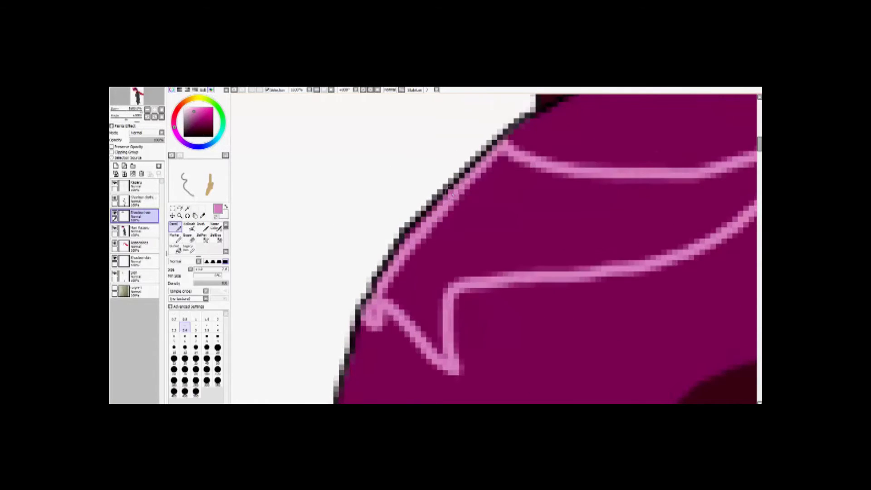
pyautogui.press('g')
pyautogui.click(378, 303)
pyautogui.scroll(-3, 537, 194)
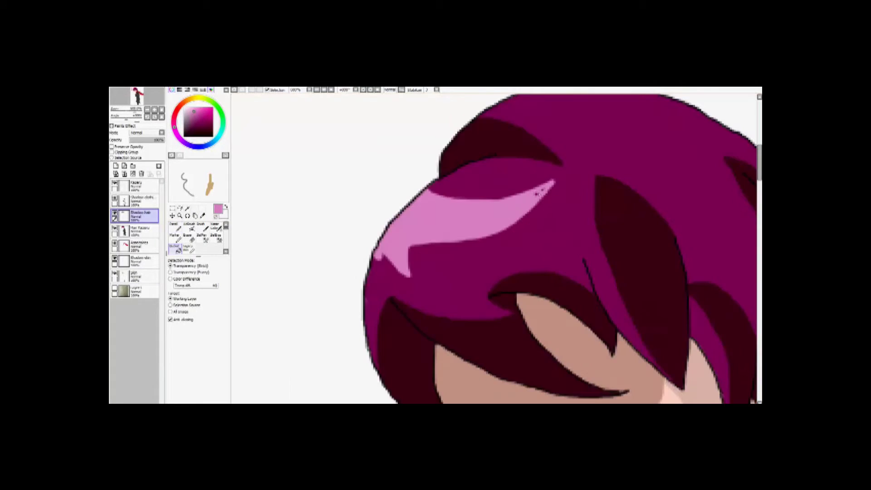
# Outline and fill a slim light pink highlight along the crown of the hair
pyautogui.scroll(-2, 514, 209)
pyautogui.scroll(3, 454, 227)
pyautogui.press('n')
pyautogui.moveTo(338, 229)
pyautogui.mouseDown()
pyautogui.moveTo(462, 266)
pyautogui.moveTo(575, 272)
pyautogui.mouseUp()
pyautogui.scroll(2, 575, 271)
pyautogui.moveTo(281, 246)
pyautogui.mouseDown()
pyautogui.moveTo(585, 274)
pyautogui.moveTo(649, 299)
pyautogui.mouseUp()
pyautogui.press('g')
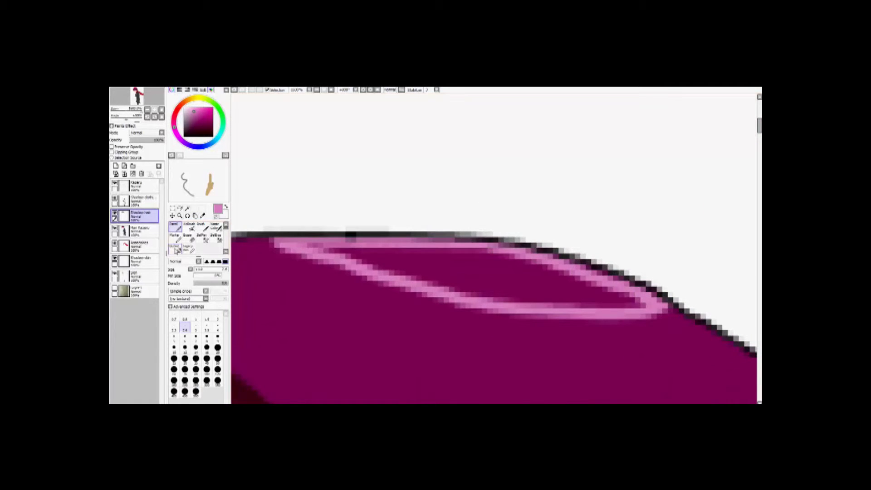
pyautogui.click(344, 251)
pyautogui.scroll(-3, 343, 251)
# Paint short curved light pink highlight strokes on the back of the hair, above the nape
pyautogui.press('n')
pyautogui.scroll(3, 453, 236)
pyautogui.moveTo(457, 233); pyautogui.dragTo(474, 257)
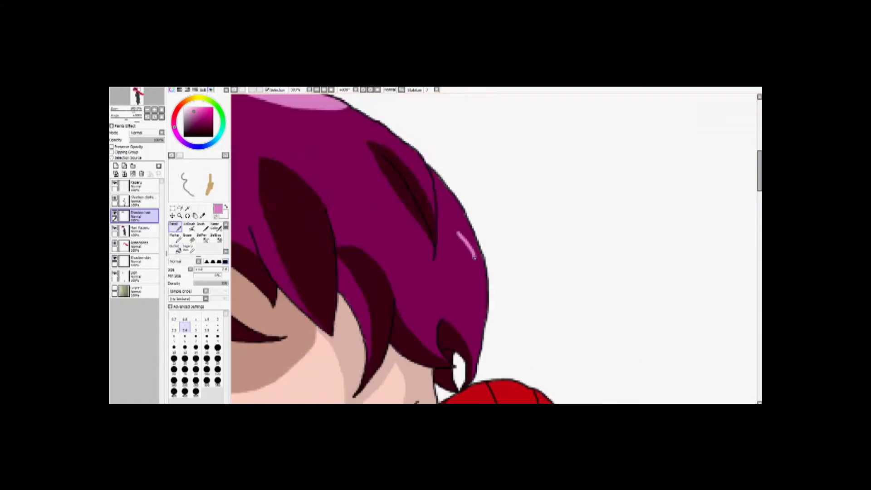
pyautogui.scroll(-3, 454, 272)
pyautogui.scroll(-2, 453, 273)
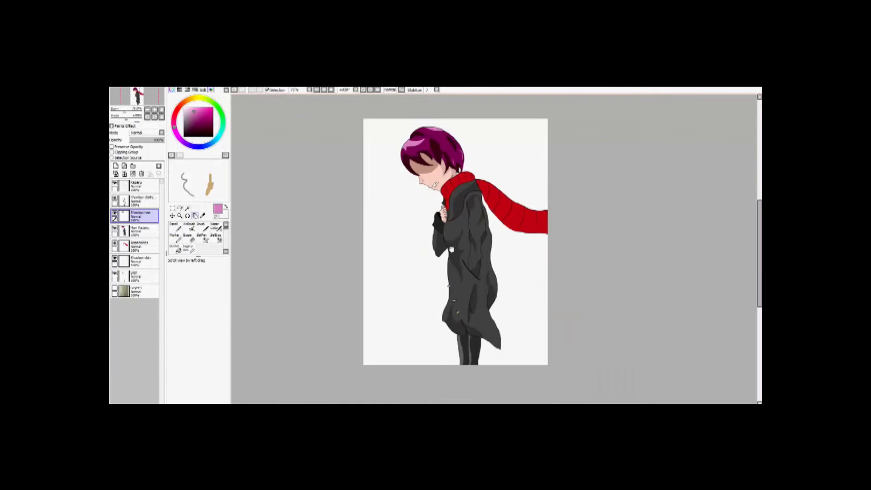
# On the clothes shadow layer, draw a dark red shadow outline across the scarf's neck wrap from the chin towards the nape
pyautogui.scroll(3, 453, 272)
pyautogui.press('n')
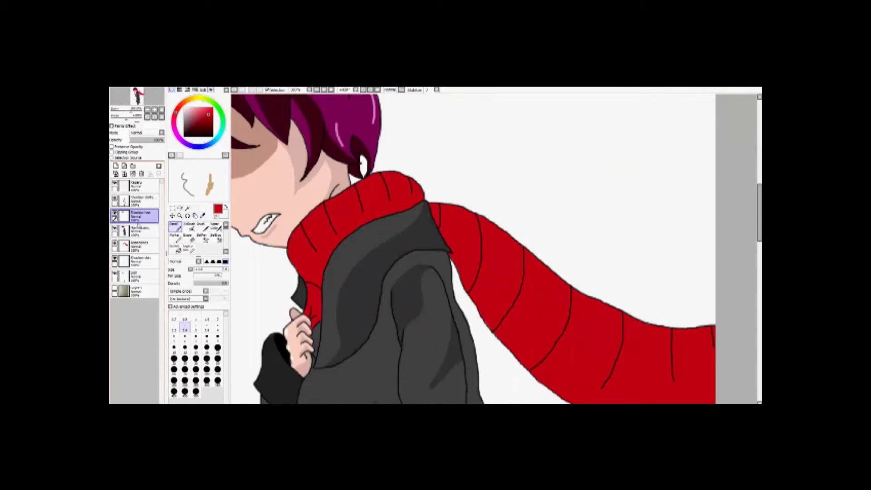
pyautogui.click(136, 200)
pyautogui.scroll(2, 454, 249)
pyautogui.scroll(2, 454, 250)
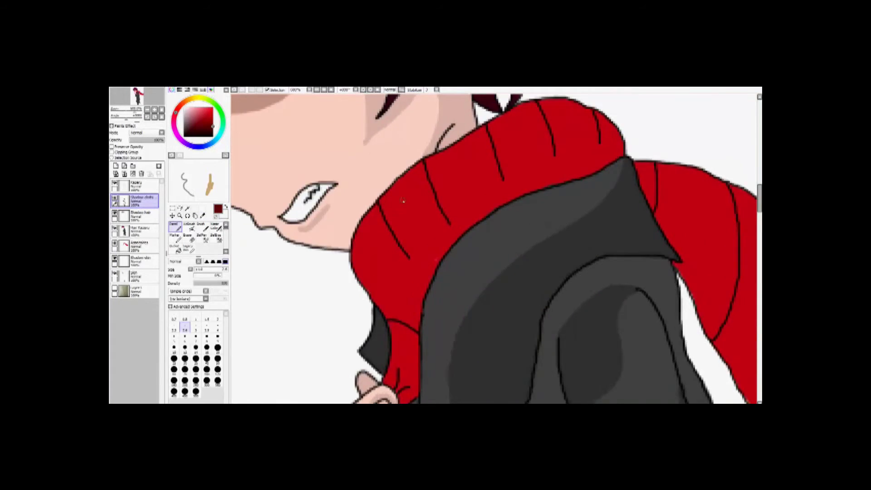
pyautogui.moveTo(317, 278)
pyautogui.mouseDown()
pyautogui.moveTo(399, 260)
pyautogui.moveTo(402, 296)
pyautogui.mouseUp()
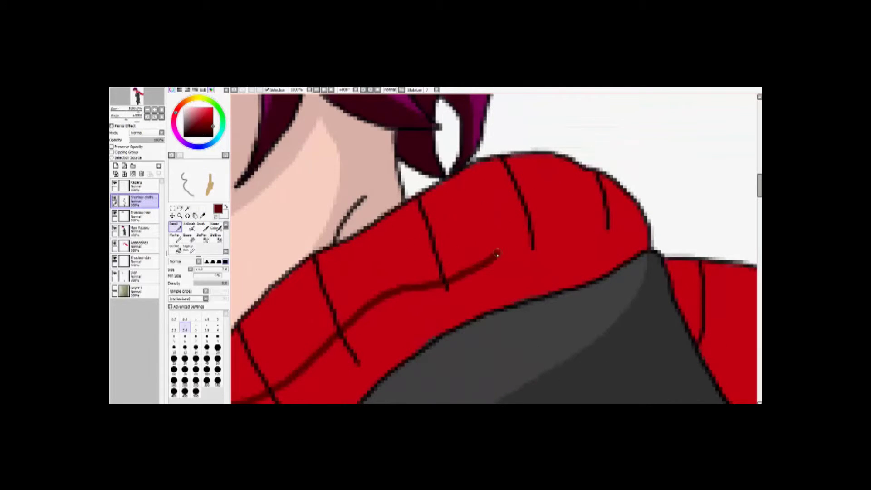
pyautogui.scroll(-2, 514, 179)
pyautogui.scroll(2, 422, 316)
pyautogui.scroll(-2, 457, 285)
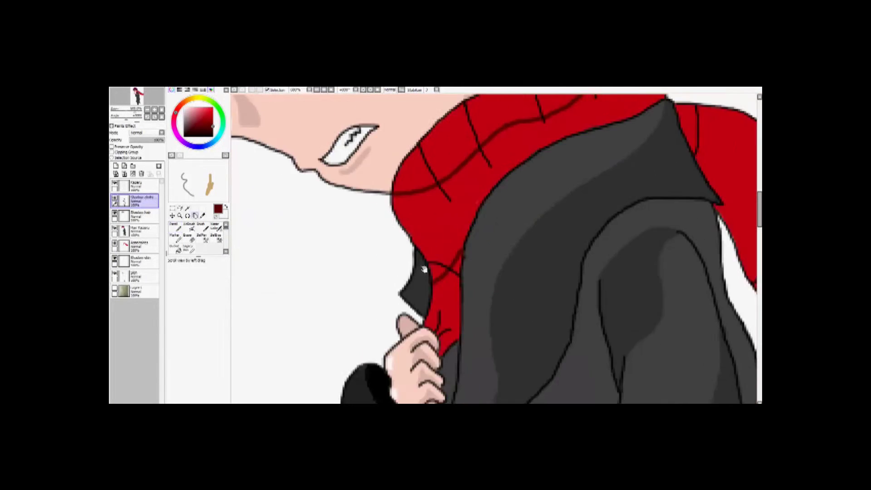
# Outline dark red shadows on the scarf's front folds below the chin and shade the crease above the fist
pyautogui.scroll(3, 382, 240)
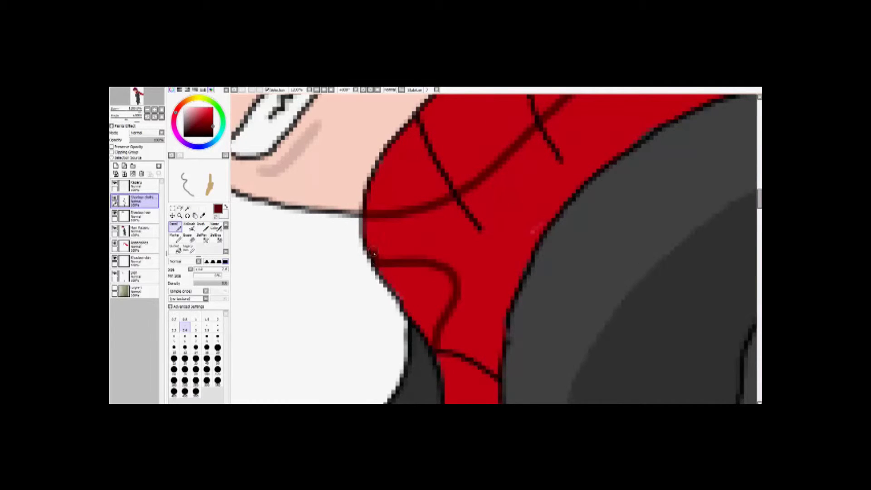
pyautogui.scroll(-2, 372, 253)
pyautogui.scroll(2, 411, 272)
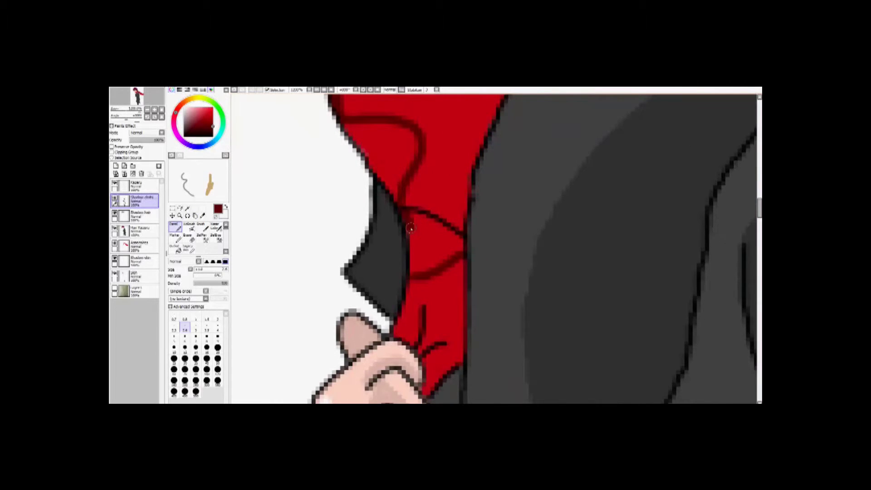
pyautogui.scroll(-2, 409, 228)
pyautogui.scroll(3, 429, 288)
pyautogui.moveTo(423, 276); pyautogui.dragTo(449, 271)
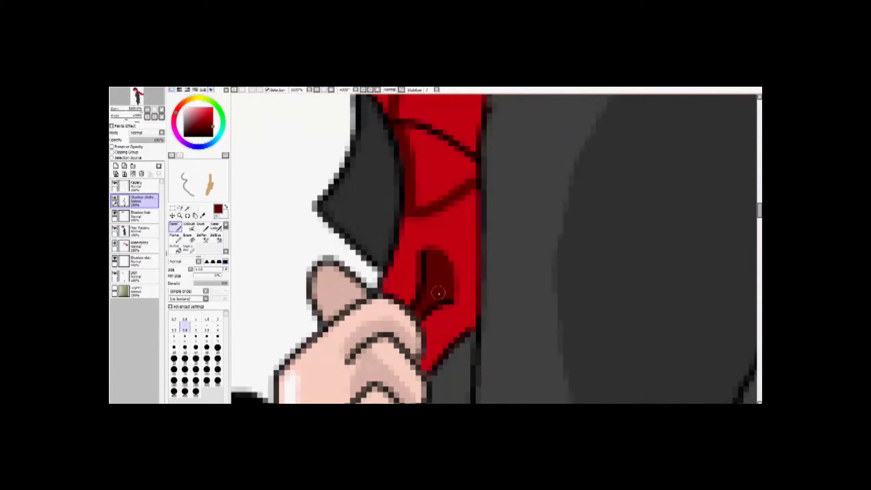
pyautogui.scroll(-2, 438, 293)
pyautogui.scroll(2, 453, 298)
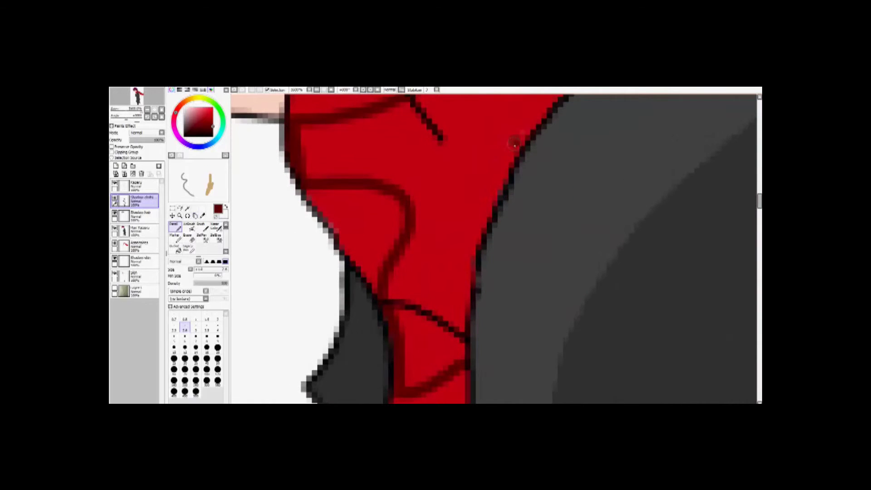
# Close the neck wrap's shadow outline along the coat collar and around the nape, and fill it with dark red
pyautogui.scroll(-2, 468, 282)
pyautogui.scroll(2, 484, 210)
pyautogui.moveTo(522, 177)
pyautogui.mouseDown()
pyautogui.moveTo(458, 225)
pyautogui.moveTo(400, 291)
pyautogui.moveTo(508, 229)
pyautogui.mouseUp()
pyautogui.scroll(-1, 444, 288)
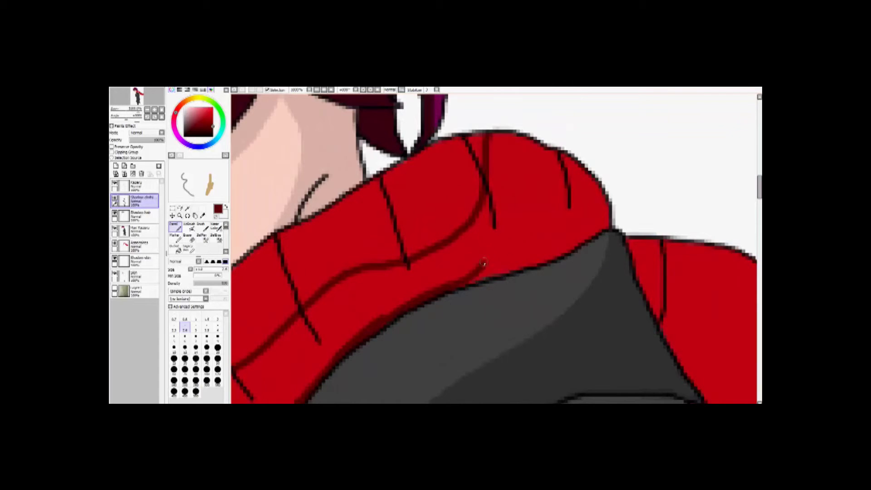
pyautogui.scroll(2, 483, 262)
pyautogui.moveTo(489, 320)
pyautogui.mouseDown()
pyautogui.moveTo(486, 306)
pyautogui.moveTo(591, 165)
pyautogui.moveTo(652, 168)
pyautogui.mouseUp()
pyautogui.moveTo(636, 180); pyautogui.dragTo(588, 275)
pyautogui.moveTo(419, 178); pyautogui.dragTo(476, 190)
pyautogui.scroll(-4, 586, 258)
pyautogui.moveTo(477, 231); pyautogui.dragTo(433, 280)
pyautogui.scroll(-2, 474, 172)
pyautogui.scroll(3, 434, 281)
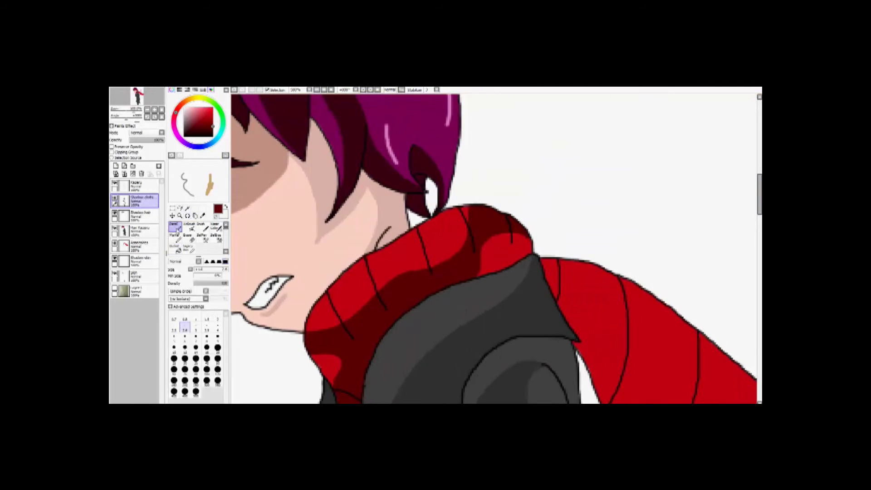
# Draw the upper boundary of a dark red shadow along the trailing scarf, starting at the coat collar
pyautogui.moveTo(680, 363); pyautogui.dragTo(472, 280)
pyautogui.moveTo(427, 206); pyautogui.dragTo(471, 322)
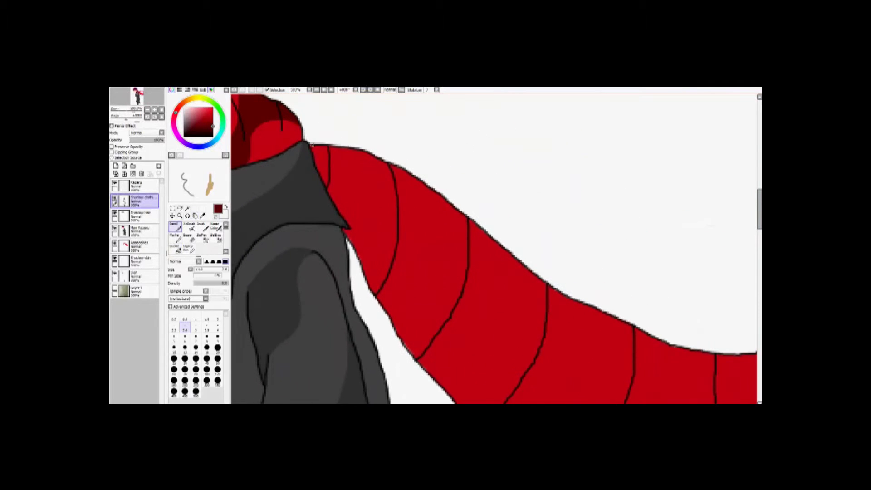
pyautogui.moveTo(412, 197); pyautogui.dragTo(364, 191)
pyautogui.moveTo(541, 274); pyautogui.dragTo(627, 256)
pyautogui.moveTo(627, 256)
pyautogui.mouseDown()
pyautogui.moveTo(529, 241)
pyautogui.moveTo(402, 275)
pyautogui.mouseUp()
# Draw the lower boundary of the trailing scarf's shadow and close the outline at the canvas edge
pyautogui.scroll(3, 577, 325)
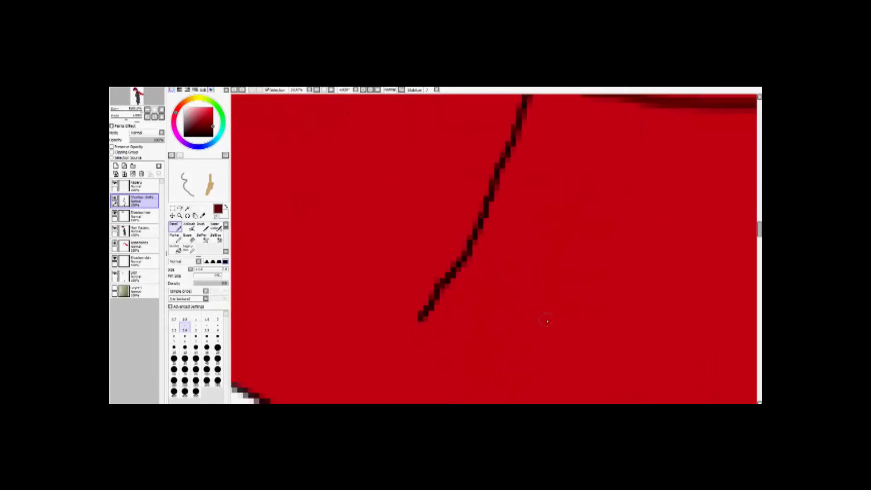
pyautogui.scroll(-1, 577, 325)
pyautogui.moveTo(302, 238)
pyautogui.mouseDown()
pyautogui.moveTo(506, 270)
pyautogui.moveTo(642, 325)
pyautogui.mouseUp()
pyautogui.scroll(2, 642, 325)
pyautogui.moveTo(344, 276)
pyautogui.mouseDown()
pyautogui.moveTo(586, 234)
pyautogui.moveTo(728, 222)
pyautogui.mouseUp()
pyautogui.scroll(-2, 728, 222)
pyautogui.scroll(2, 558, 249)
pyautogui.moveTo(556, 248); pyautogui.dragTo(465, 283)
pyautogui.moveTo(483, 170); pyautogui.dragTo(489, 233)
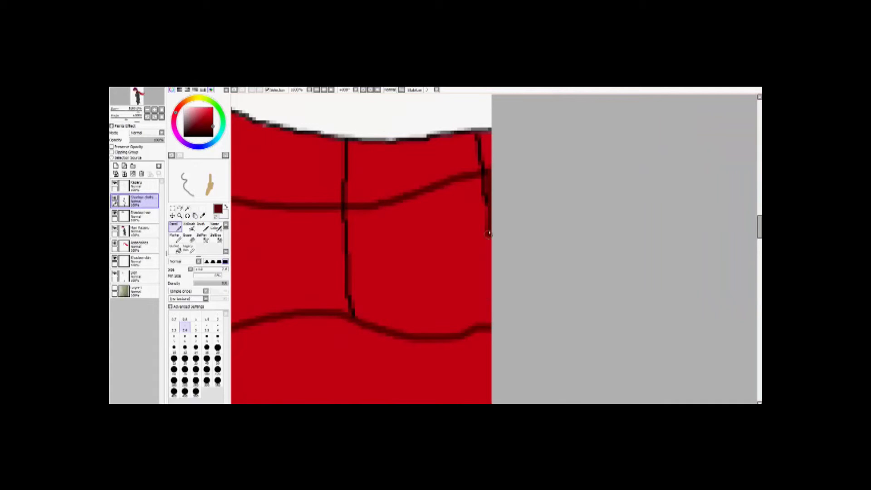
# Trace the dark red shadow outline along the trailing scarf's lower edge up to the tip of the coat collar
pyautogui.scroll(-2, 480, 212)
pyautogui.scroll(2, 453, 249)
pyautogui.moveTo(474, 312); pyautogui.dragTo(427, 240)
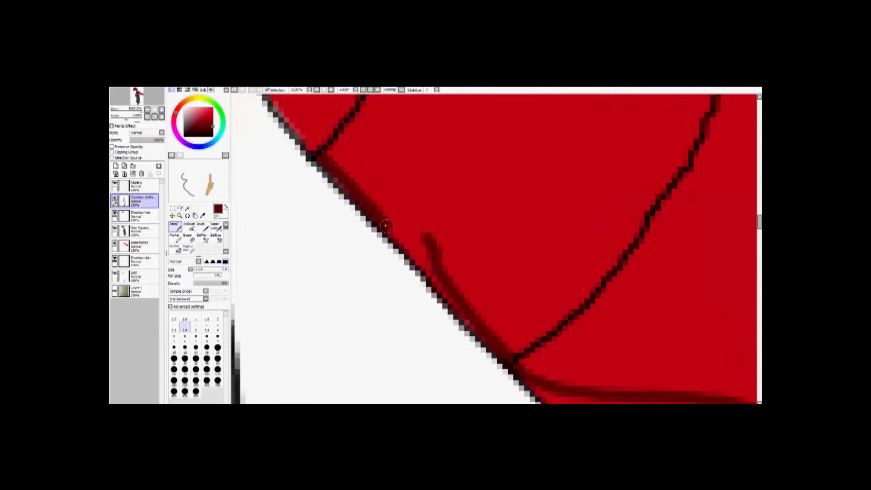
pyautogui.scroll(-2, 453, 291)
pyautogui.scroll(2, 455, 311)
pyautogui.moveTo(336, 166); pyautogui.dragTo(371, 240)
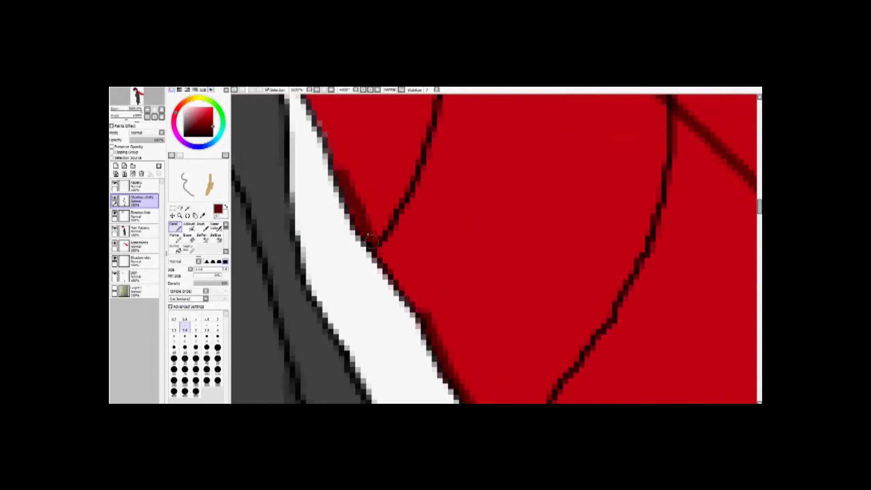
pyautogui.scroll(-2, 422, 309)
pyautogui.scroll(2, 409, 297)
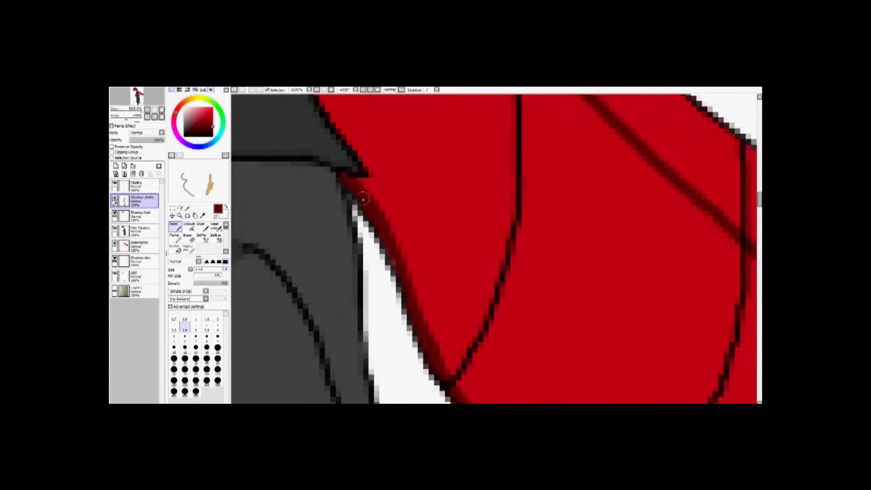
pyautogui.scroll(-2, 363, 200)
pyautogui.scroll(2, 422, 306)
# Redo the shadow outline where the trailing scarf meets the coat collar, and fill the enclosed band with dark red
pyautogui.moveTo(359, 167); pyautogui.dragTo(389, 262)
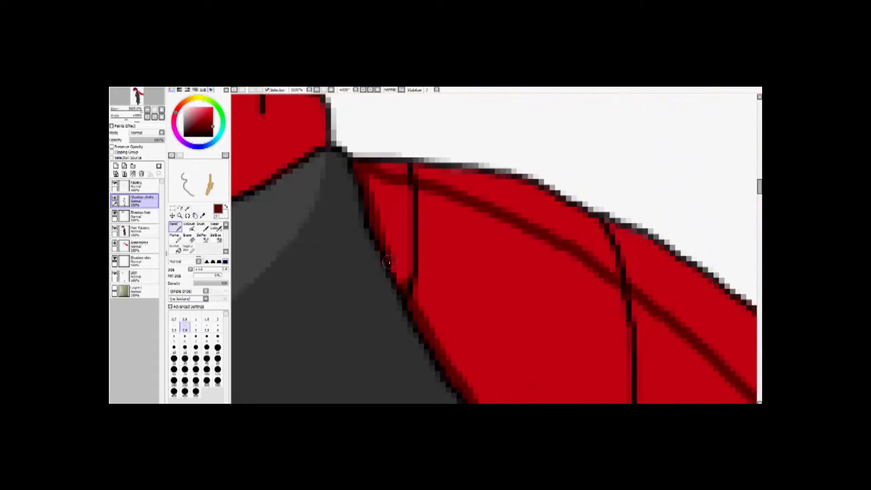
pyautogui.hotkey('ctrl', 'z')
pyautogui.moveTo(358, 164); pyautogui.dragTo(373, 222)
pyautogui.scroll(-10, 453, 236)
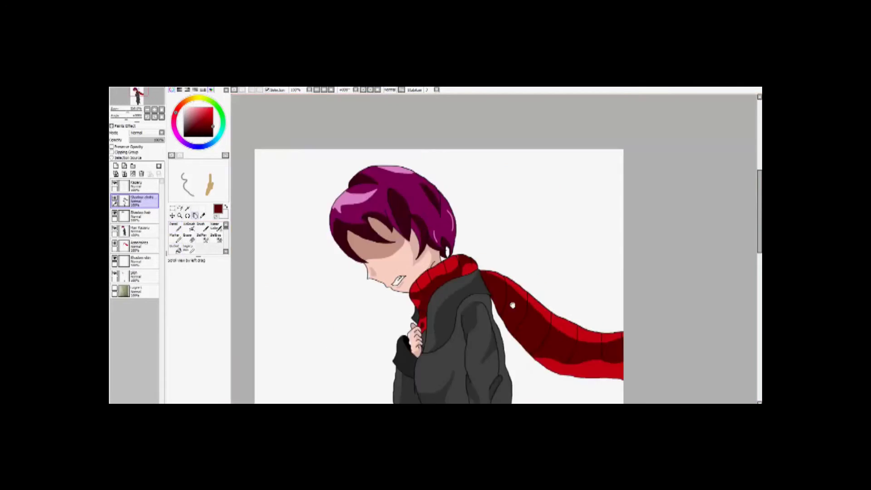
pyautogui.moveTo(458, 282); pyautogui.dragTo(459, 245)
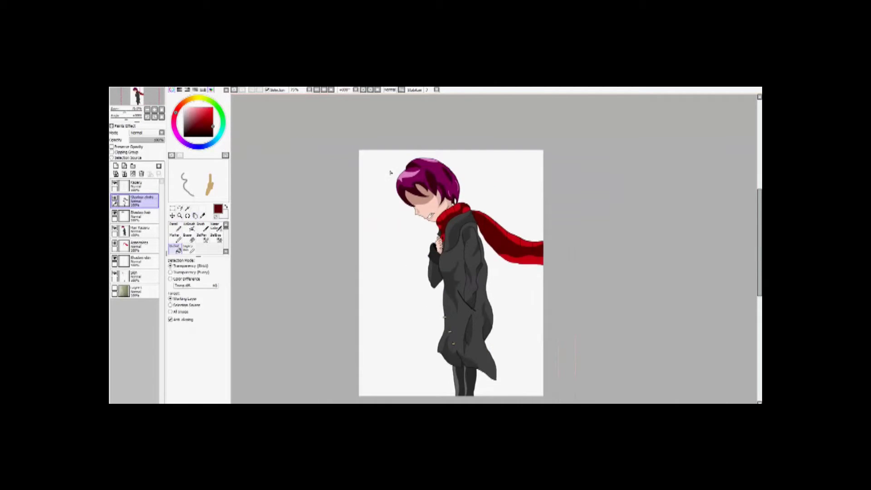
# Try a tear line down the cheek on the skin layer, using white and blue
pyautogui.scroll(5, 389, 171)
pyautogui.click(141, 273)
pyautogui.scroll(2, 401, 254)
pyautogui.press('x')
pyautogui.scroll(1, 390, 240)
pyautogui.press('n')
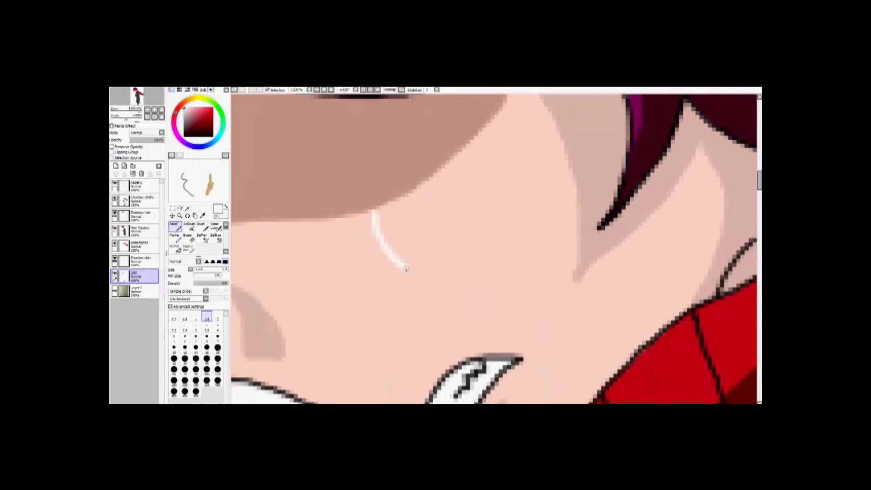
pyautogui.moveTo(405, 268); pyautogui.dragTo(463, 323)
pyautogui.scroll(1, 243, 189)
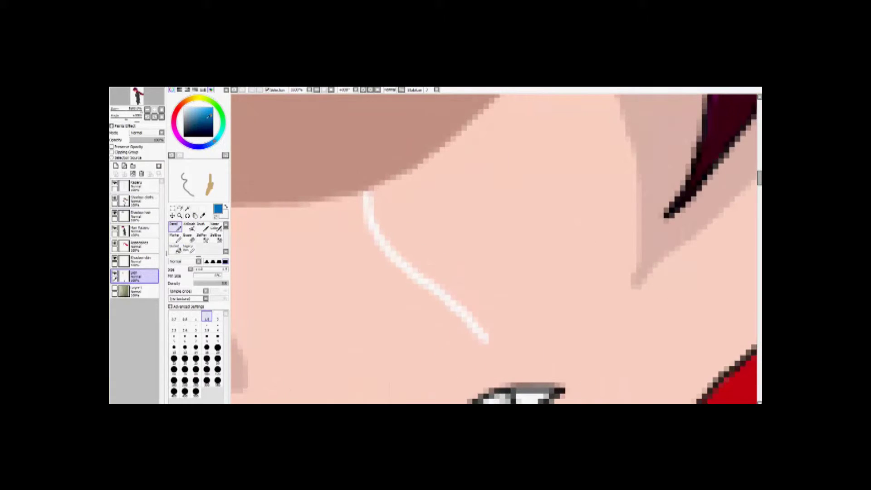
pyautogui.moveTo(397, 242)
pyautogui.mouseDown()
pyautogui.moveTo(486, 338)
pyautogui.moveTo(370, 208)
pyautogui.mouseUp()
pyautogui.scroll(-5, 407, 246)
pyautogui.scroll(4, 407, 245)
pyautogui.hotkey('ctrl', 'z')
pyautogui.scroll(2, 407, 245)
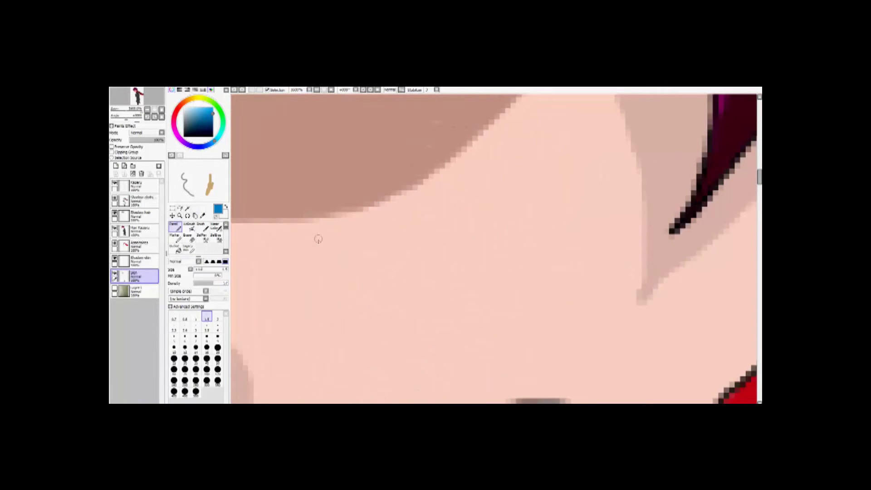
# Draw a thin off-white tear line down the cheek from the face shadow toward the mouth on the skin layer
pyautogui.click(184, 114)
pyautogui.scroll(-2, 378, 184)
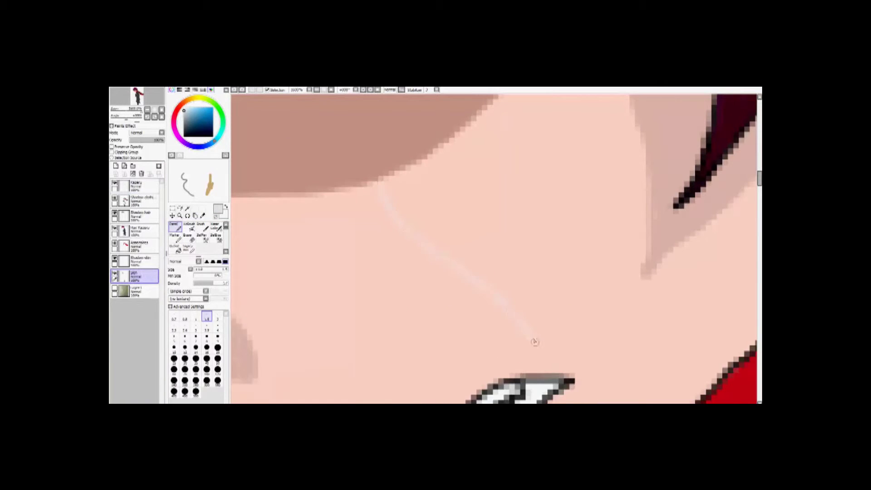
pyautogui.hscroll(2, 424, 247)
pyautogui.scroll(-3, 494, 327)
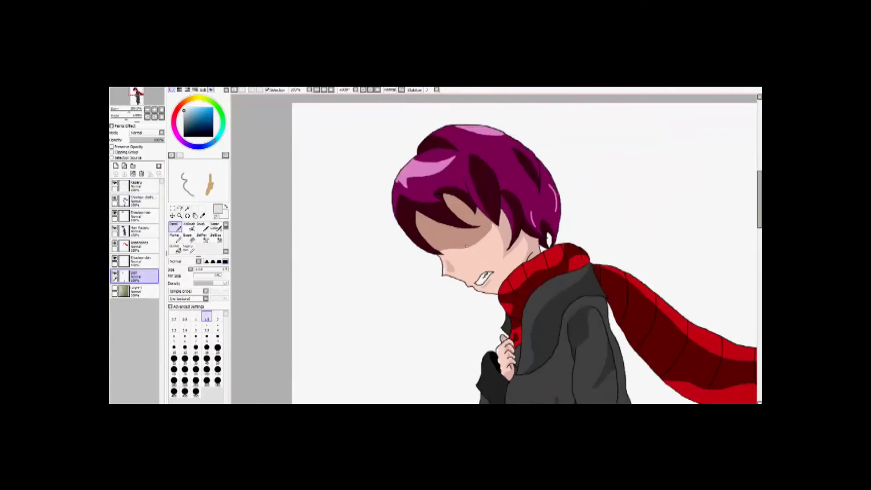
pyautogui.scroll(3, 494, 326)
pyautogui.scroll(-2, 380, 218)
pyautogui.scroll(-3, 404, 230)
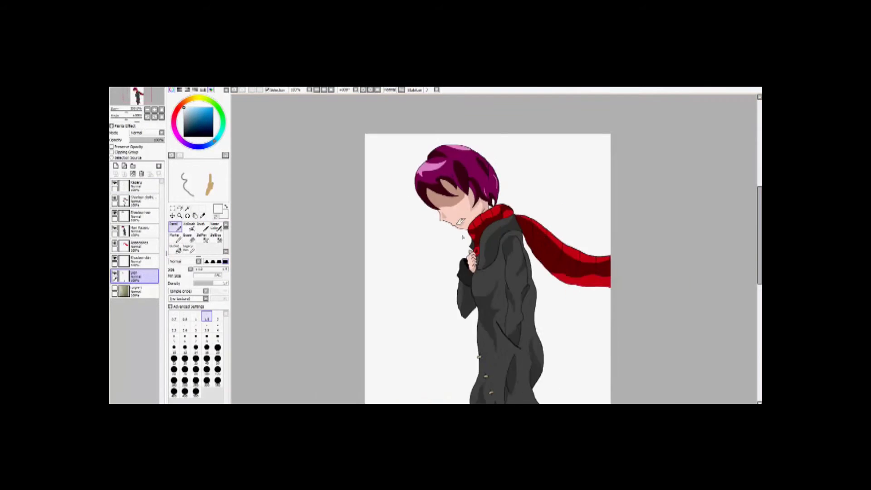
pyautogui.scroll(3, 278, 155)
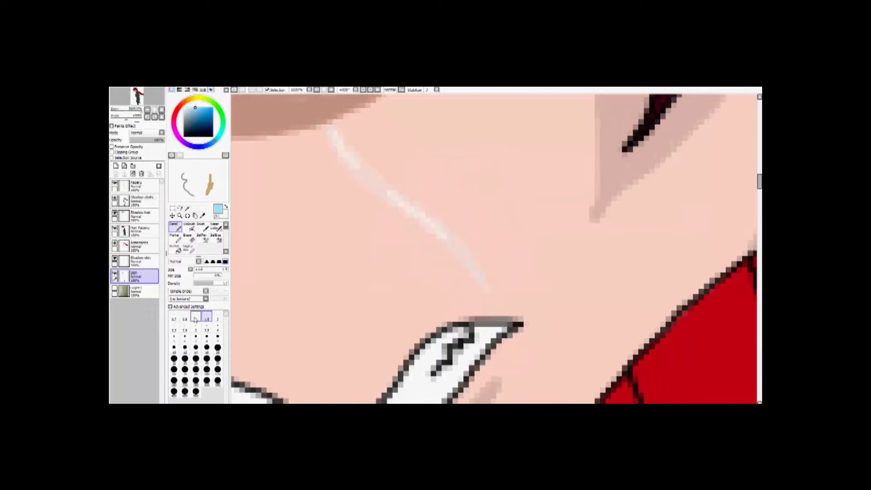
# Vary the tear line on the cheek with pale grey shading and near-white highlights
pyautogui.scroll(-3, 384, 193)
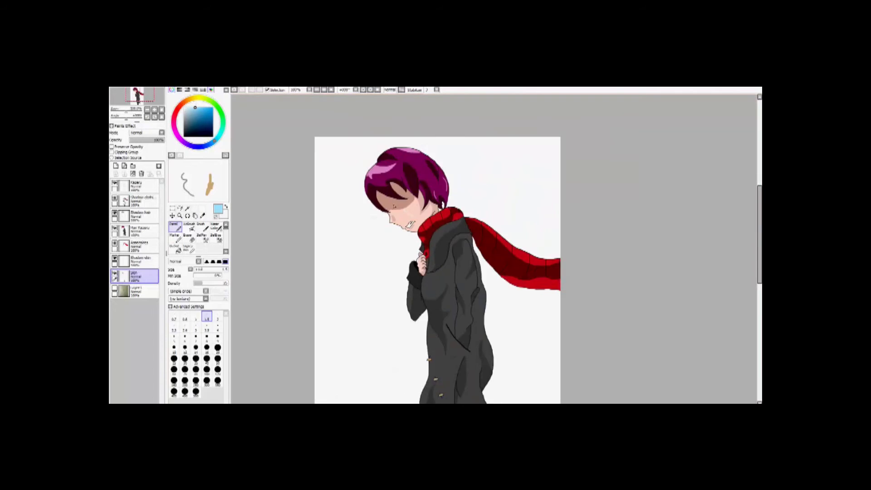
pyautogui.scroll(3, 423, 252)
pyautogui.keyDown('alt'); pyautogui.click(424, 252); pyautogui.keyUp('alt')
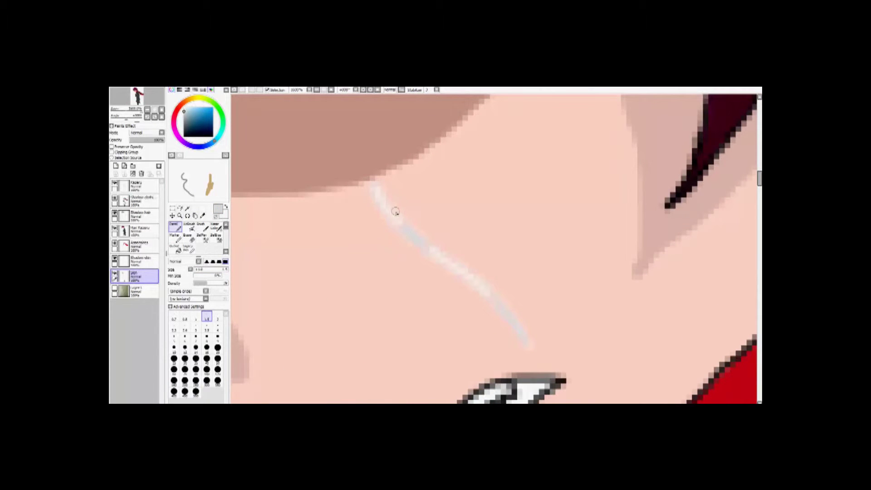
pyautogui.scroll(-3, 458, 271)
pyautogui.scroll(3, 455, 239)
pyautogui.scroll(1, 455, 239)
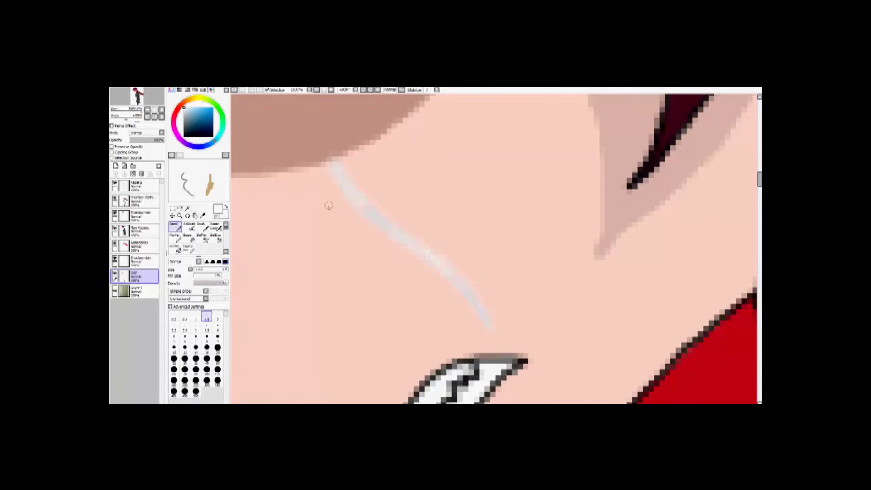
pyautogui.scroll(-10, 468, 289)
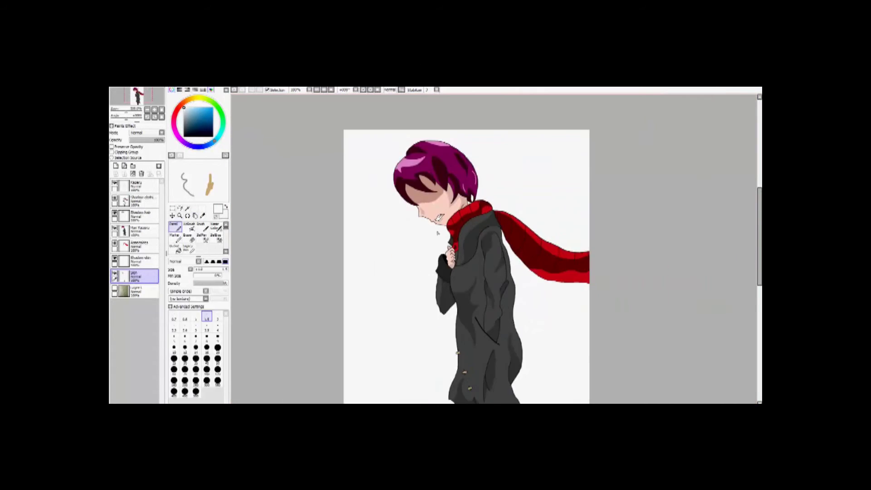
# Add a new layer beneath the skin layer and name it "background"
pyautogui.click(136, 292)
pyautogui.hotkey('ctrl', 'shift', 'n')
pyautogui.doubleClick(138, 295)
pyautogui.write('fin')
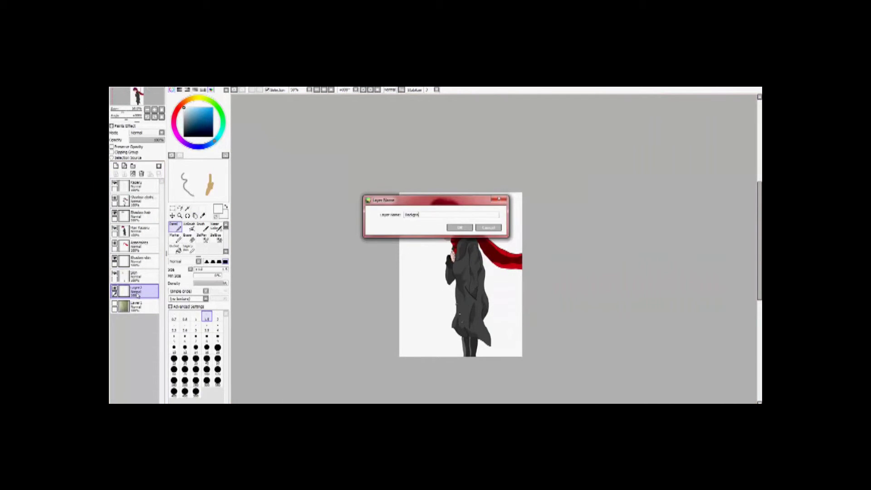
pyautogui.write('lign')
pyautogui.press('Return')
# Shade the three tan coat buttons with brown on the accessories layer
pyautogui.moveTo(358, 286); pyautogui.dragTo(346, 281)
pyautogui.scroll(5, 441, 280)
pyautogui.scroll(2, 441, 281)
pyautogui.keyDown('alt'); pyautogui.click(397, 252); pyautogui.keyUp('alt')
pyautogui.click(136, 246)
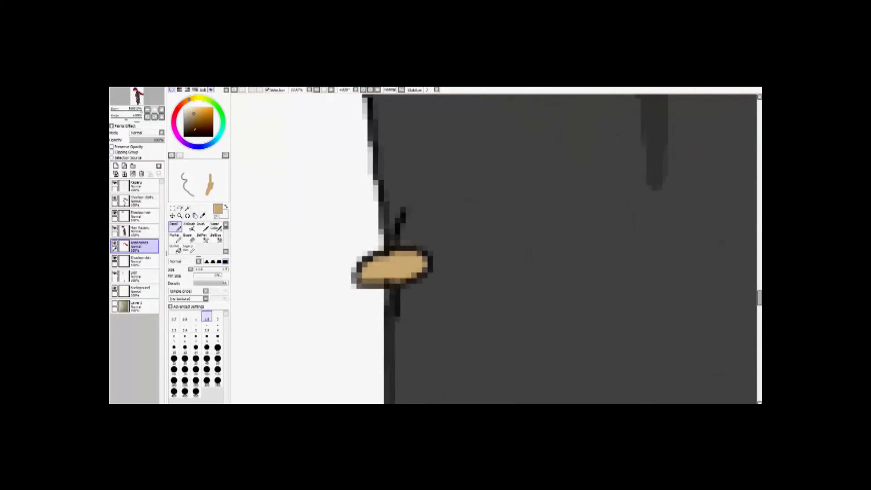
pyautogui.moveTo(409, 271); pyautogui.dragTo(407, 245)
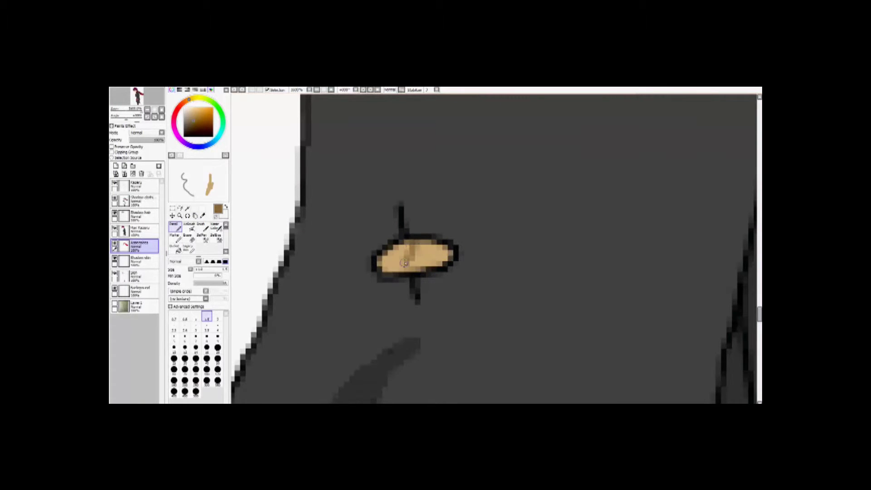
pyautogui.moveTo(425, 247); pyautogui.dragTo(466, 263)
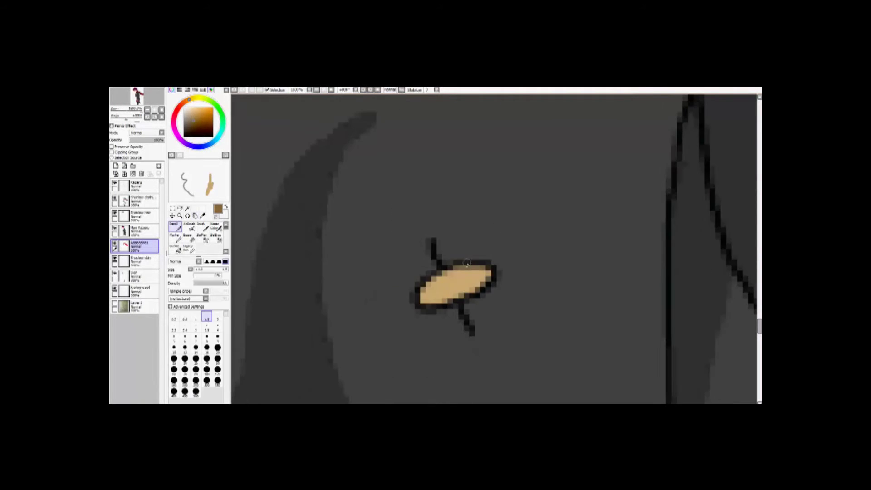
pyautogui.keyDown('alt'); pyautogui.click(439, 293); pyautogui.keyUp('alt')
pyautogui.moveTo(444, 275); pyautogui.dragTo(422, 233)
# Shade the teeth under the upper lip line with light grey on the skin layer
pyautogui.scroll(-5, 420, 200)
pyautogui.scroll(3, 421, 234)
pyautogui.scroll(4, 421, 235)
pyautogui.keyDown('alt'); pyautogui.click(241, 131); pyautogui.keyUp('alt')
pyautogui.scroll(1, 416, 313)
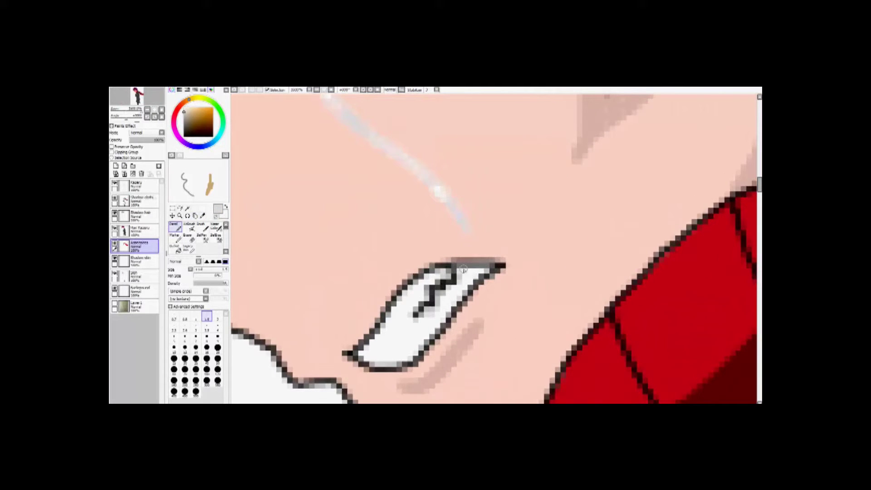
pyautogui.click(138, 274)
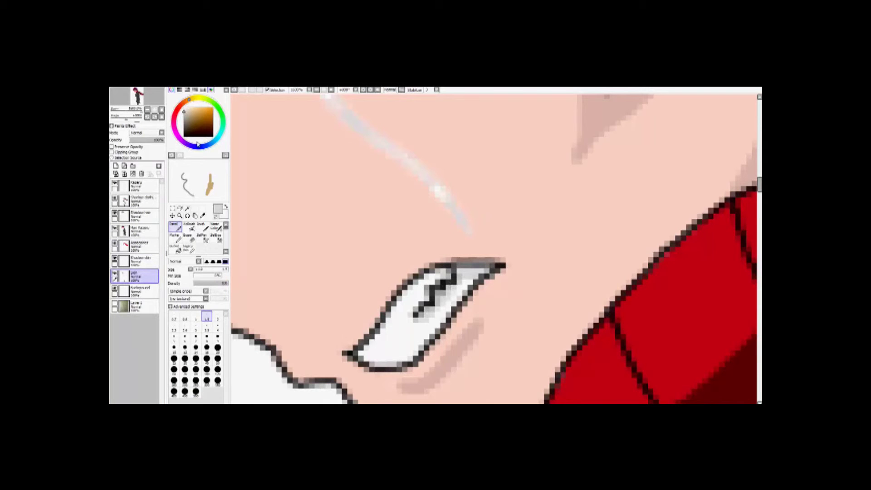
pyautogui.scroll(-9, 430, 294)
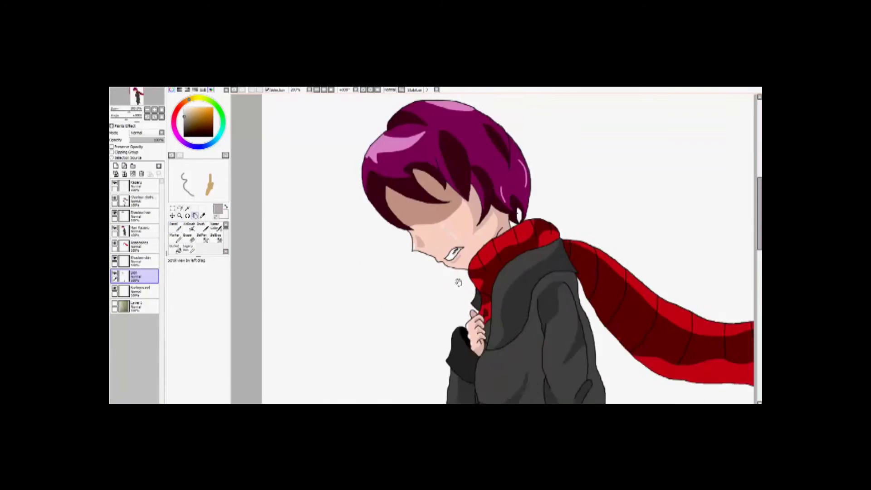
# Draw a straight black diagonal line behind the figure on the background layer, from the canvas's lower edge to its right edge
pyautogui.keyDown('ctrl'); pyautogui.click(461, 305); pyautogui.keyUp('ctrl')
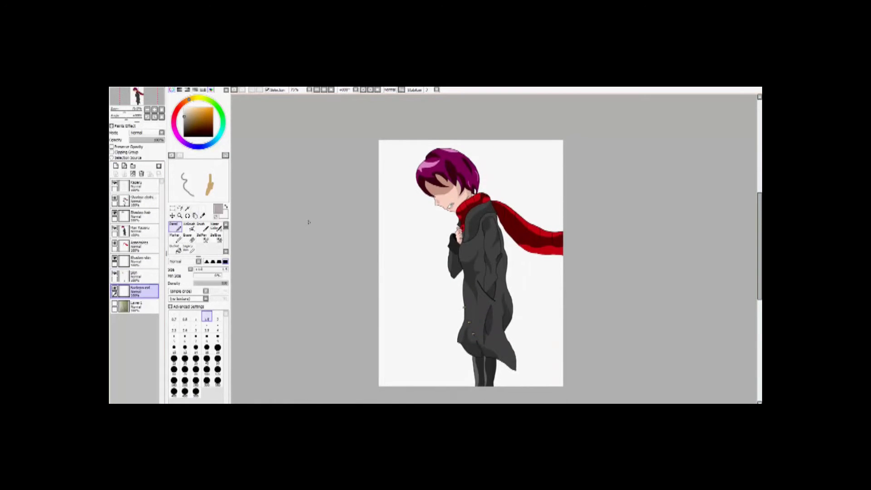
pyautogui.moveTo(455, 274)
pyautogui.mouseDown()
pyautogui.moveTo(414, 274)
pyautogui.moveTo(412, 259)
pyautogui.mouseUp()
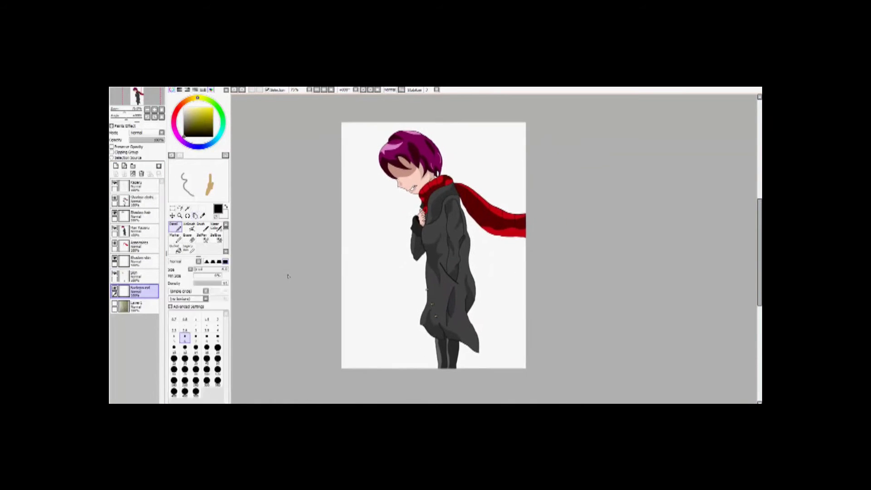
pyautogui.scroll(-1, 375, 249)
pyautogui.keyDown('shift'); pyautogui.click(521, 152); pyautogui.keyUp('shift')
# Paint a soft, low-density yellow glow in the canvas's upper-right corner above the diagonal line
pyautogui.scroll(1, 291, 189)
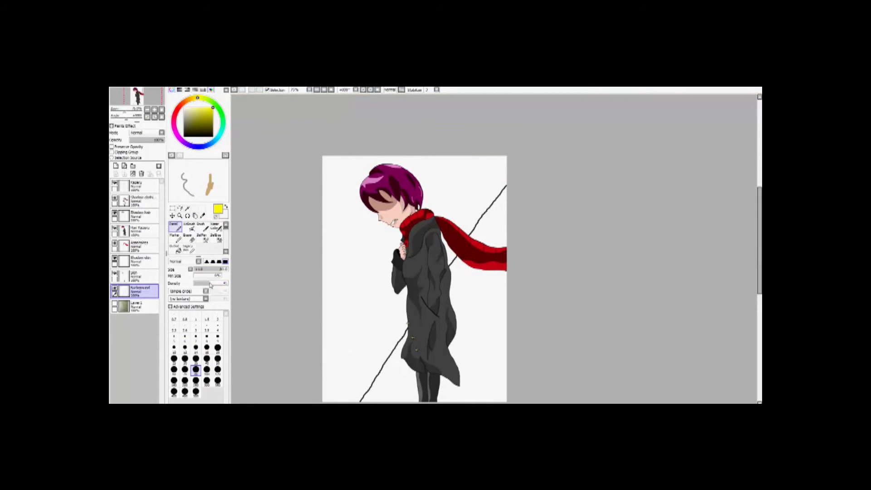
pyautogui.scroll(2, 466, 217)
pyautogui.scroll(2, 495, 213)
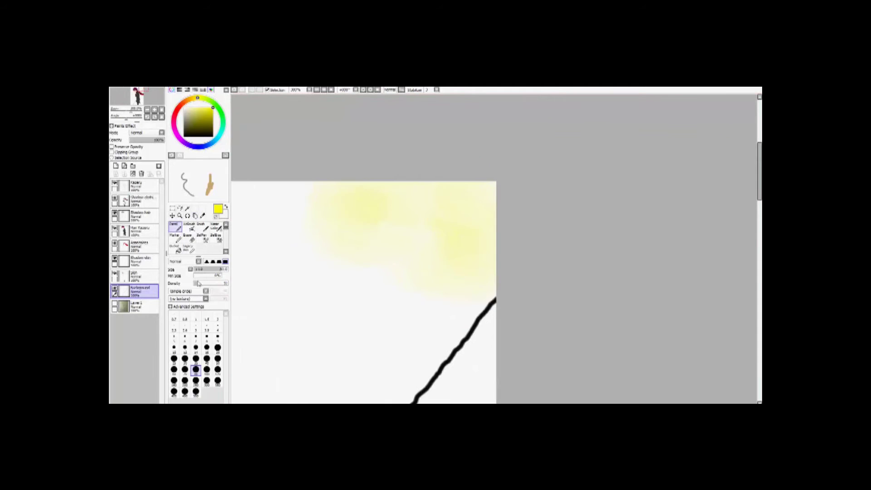
# Try a smaller, denser yellow spot inside the corner glow and undo it
pyautogui.moveTo(468, 222); pyautogui.dragTo(462, 233)
pyautogui.scroll(-4, 463, 234)
pyautogui.scroll(4, 404, 166)
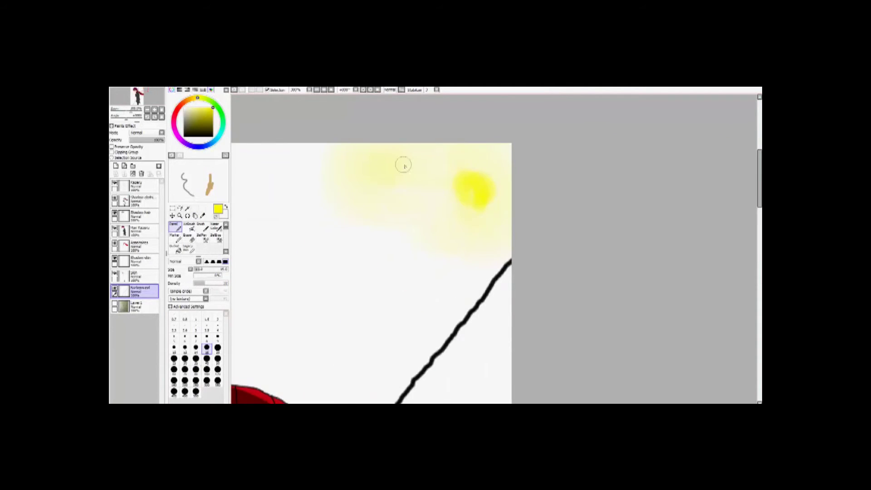
pyautogui.scroll(1, 403, 173)
pyautogui.hotkey('ctrl', 'z')
pyautogui.hotkey('ctrl', 'z')
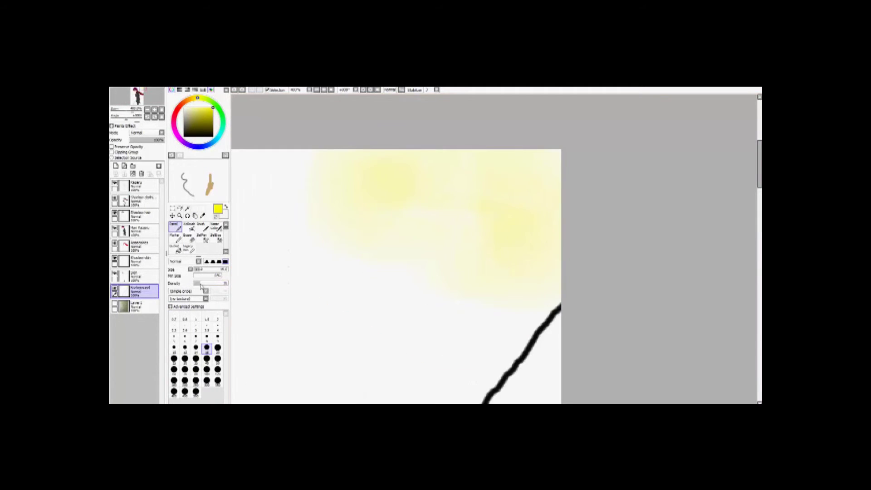
# Paint two brighter yellow light spots in the corner and spread a faint yellow glow diagonally across the background with larger brushes
pyautogui.scroll(-4, 405, 209)
pyautogui.scroll(3, 516, 219)
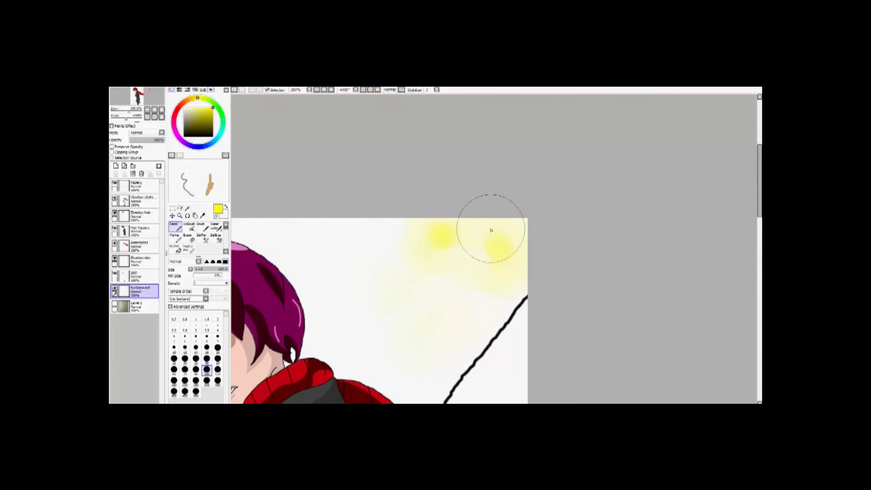
pyautogui.scroll(-3, 491, 231)
pyautogui.scroll(3, 499, 208)
pyautogui.scroll(-3, 501, 200)
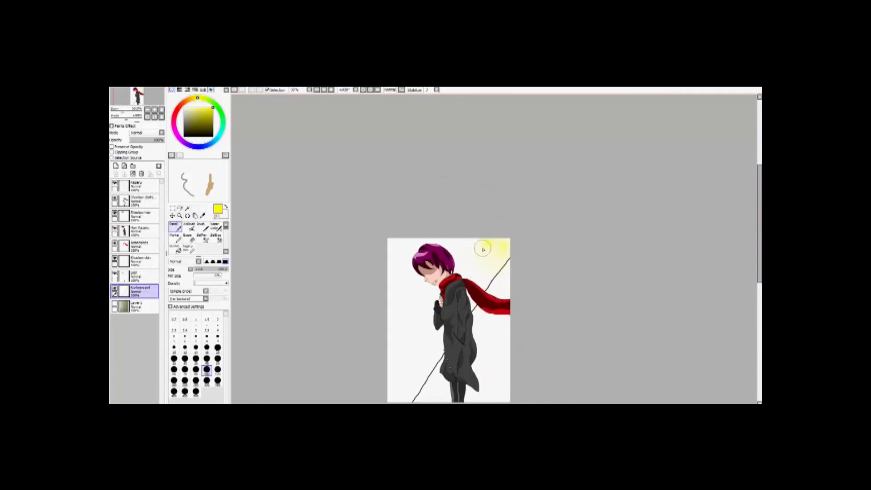
pyautogui.scroll(3, 483, 249)
pyautogui.scroll(-2, 306, 316)
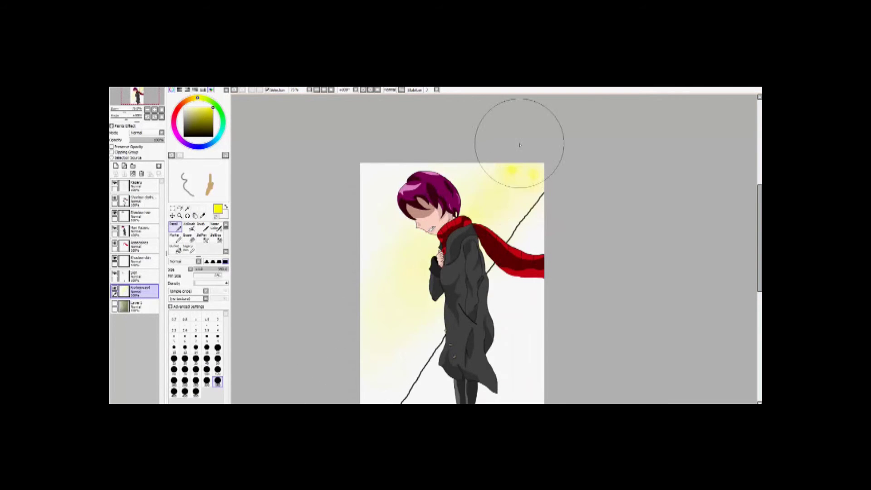
pyautogui.scroll(1, 263, 259)
# Draw two more black diagonal lines behind the head, running from the canvas's top edge to its left edge
pyautogui.press('e')
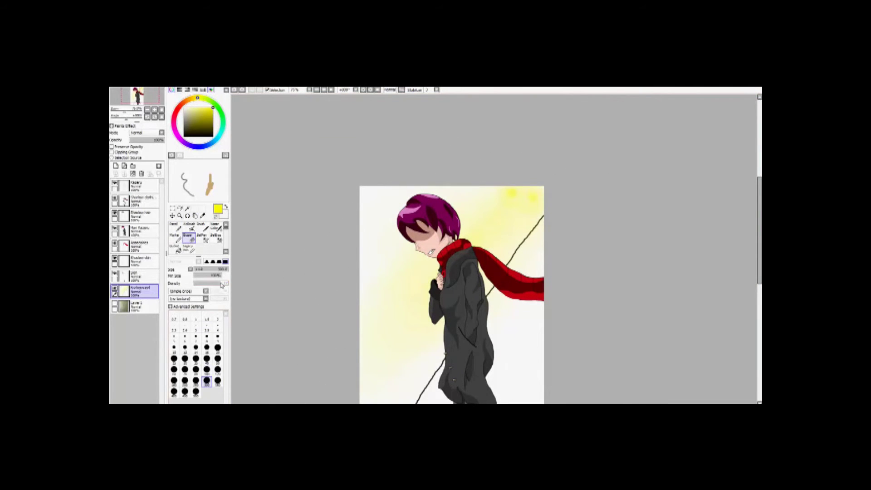
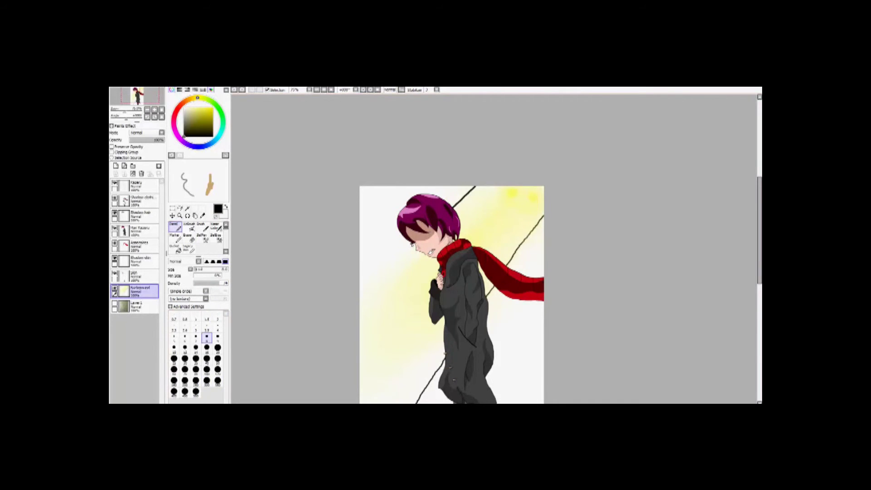
pyautogui.scroll(1, 350, 242)
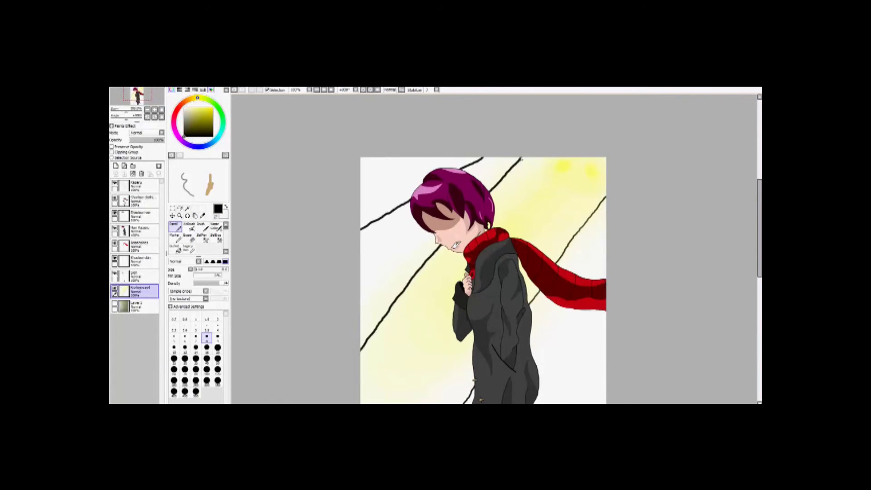
pyautogui.scroll(-1, 412, 301)
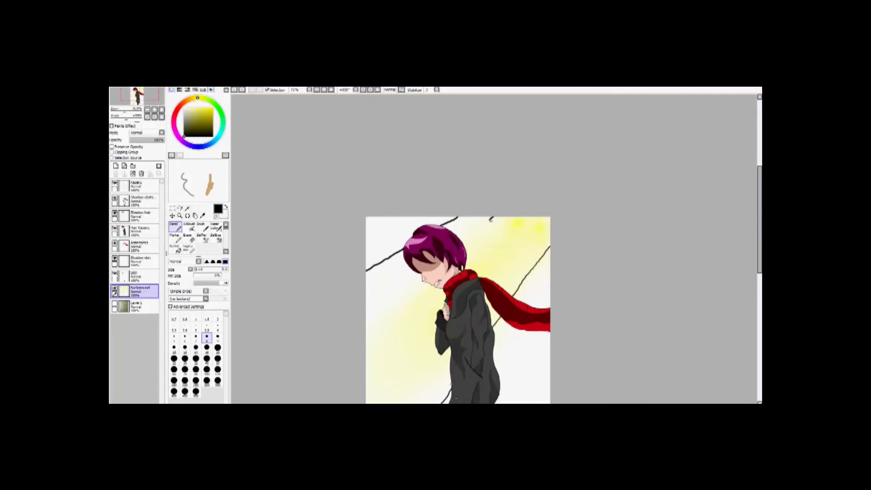
pyautogui.scroll(-2, 365, 355)
pyautogui.scroll(3, 364, 355)
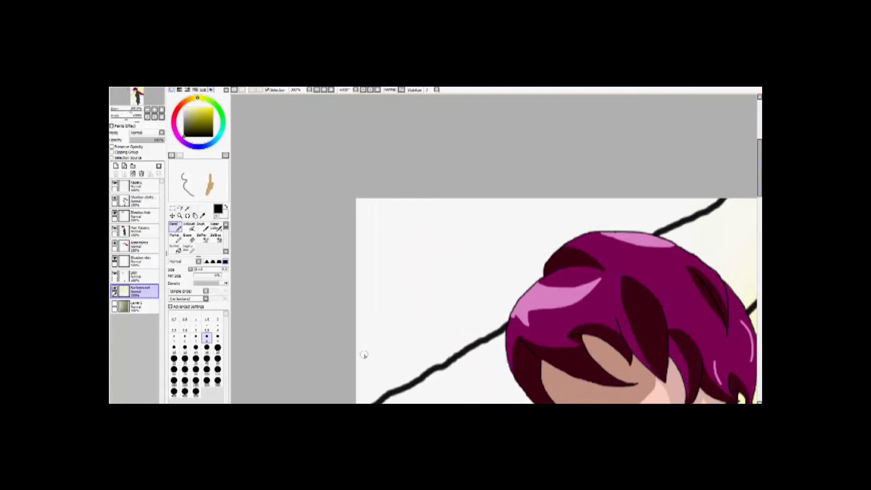
# Try black outlined box shapes in the background beside the top of the hair in place of the upper diagonal line
pyautogui.hotkey('ctrl', 'z')
pyautogui.moveTo(506, 267)
pyautogui.mouseDown()
pyautogui.moveTo(335, 360)
pyautogui.moveTo(502, 259)
pyautogui.moveTo(486, 304)
pyautogui.moveTo(607, 222)
pyautogui.moveTo(459, 279)
pyautogui.mouseUp()
pyautogui.scroll(1, 502, 259)
pyautogui.moveTo(670, 200); pyautogui.dragTo(525, 242)
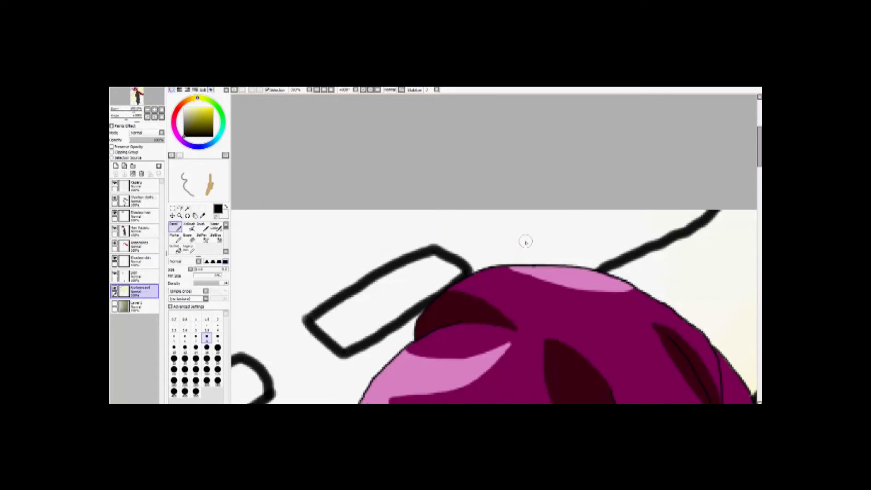
pyautogui.scroll(-4, 503, 223)
pyautogui.scroll(3, 458, 246)
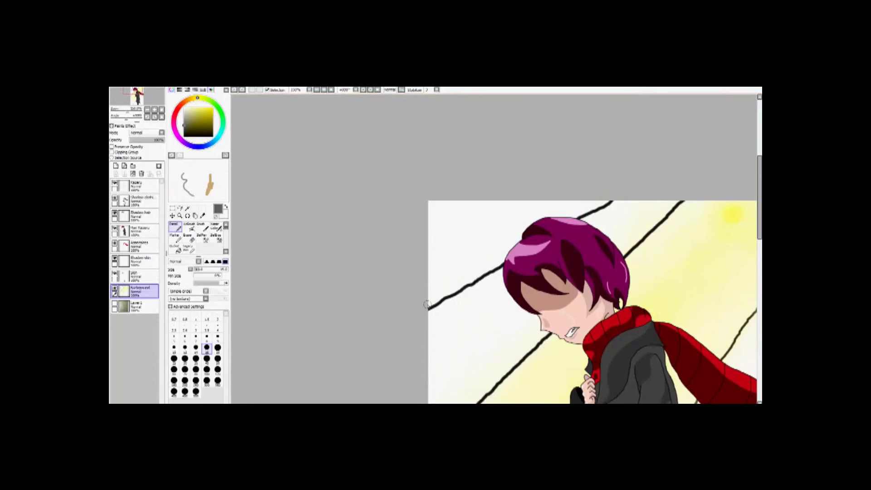
# Try a dark grey border along the canvas edge and upper diagonal line on the background layer, and undo it
pyautogui.scroll(4, 426, 304)
pyautogui.moveTo(385, 363); pyautogui.dragTo(462, 316)
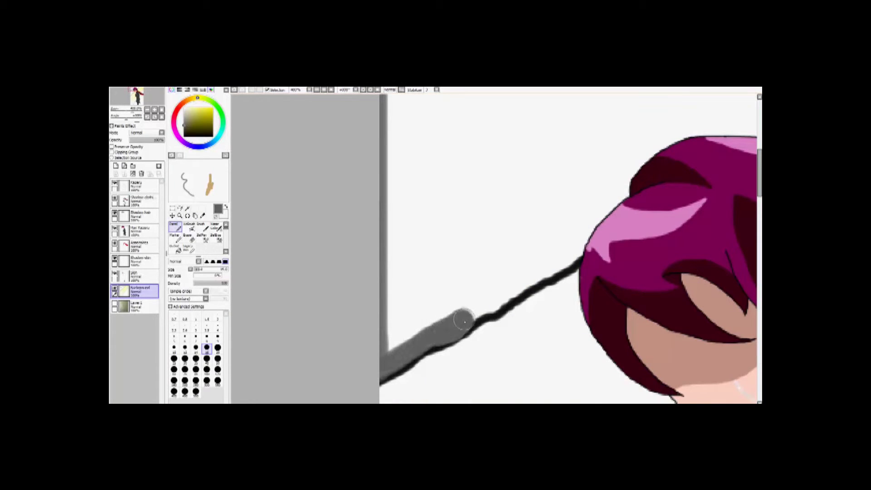
pyautogui.hotkey('ctrl', 'z')
# Add a new layer beneath the background layer and name it "Colours"
pyautogui.click(116, 166)
pyautogui.doubleClick(136, 305)
pyautogui.write('Colours')
pyautogui.press('Return')
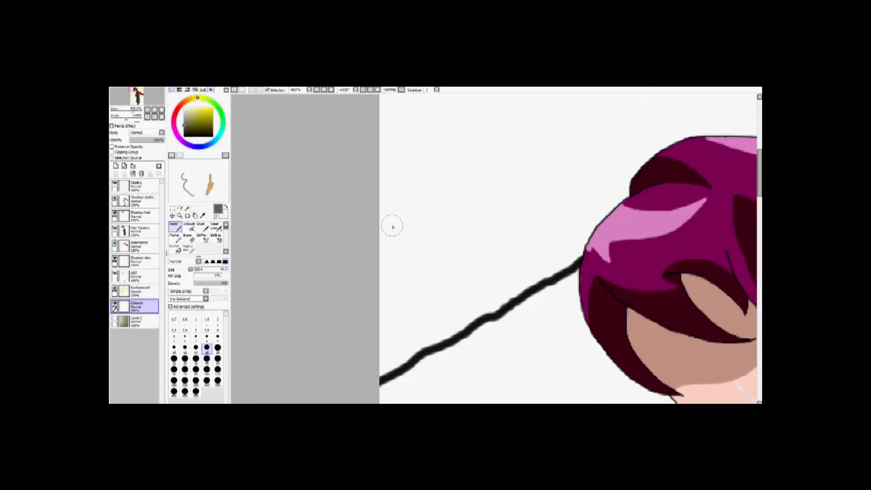
# Outline the area above the upper diagonal line in grey on the Colours layer and fill it with the same grey
pyautogui.scroll(-2, 393, 226)
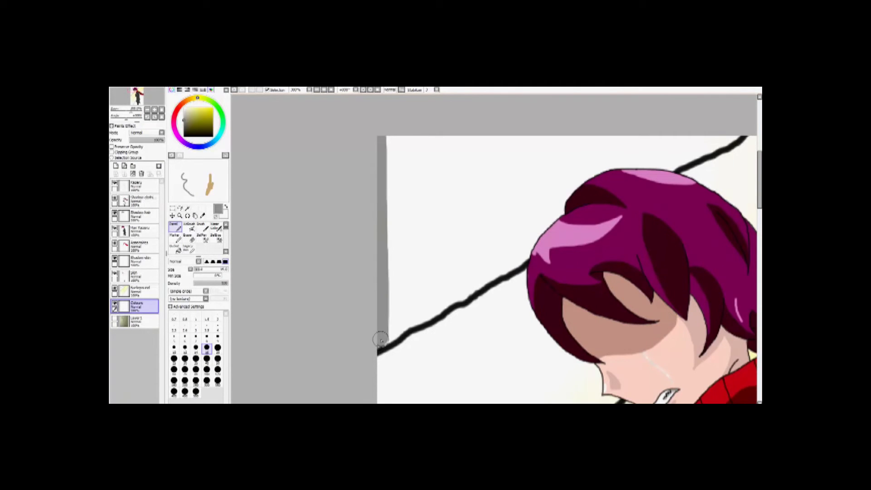
pyautogui.scroll(2, 382, 345)
pyautogui.moveTo(368, 356)
pyautogui.mouseDown()
pyautogui.moveTo(533, 262)
pyautogui.moveTo(417, 338)
pyautogui.mouseUp()
pyautogui.moveTo(439, 308)
pyautogui.mouseDown()
pyautogui.moveTo(485, 234)
pyautogui.moveTo(667, 170)
pyautogui.moveTo(250, 162)
pyautogui.mouseUp()
pyautogui.click(195, 216)
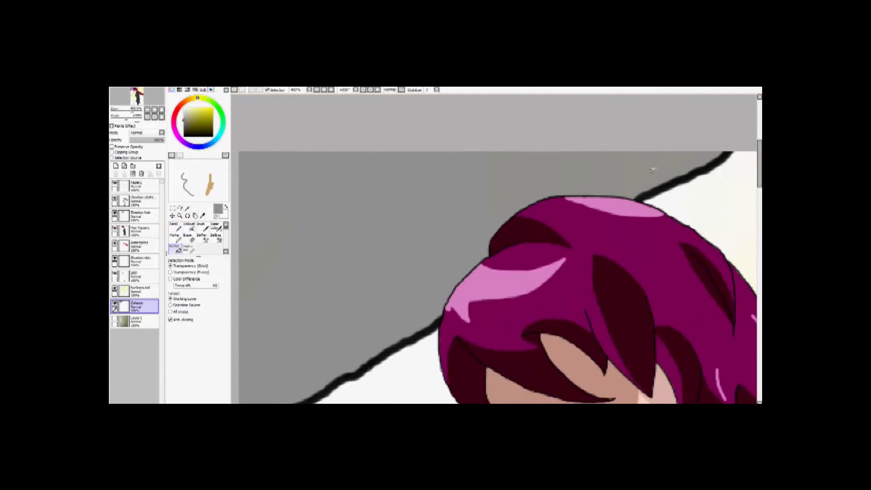
# Paint a grey border beneath the lower diagonal line down to the bottom canvas edge beside the coat
pyautogui.scroll(-5, 571, 315)
pyautogui.moveTo(572, 316)
pyautogui.mouseDown()
pyautogui.moveTo(478, 282)
pyautogui.moveTo(478, 196)
pyautogui.mouseUp()
pyautogui.scroll(2, 477, 282)
pyautogui.click(175, 226)
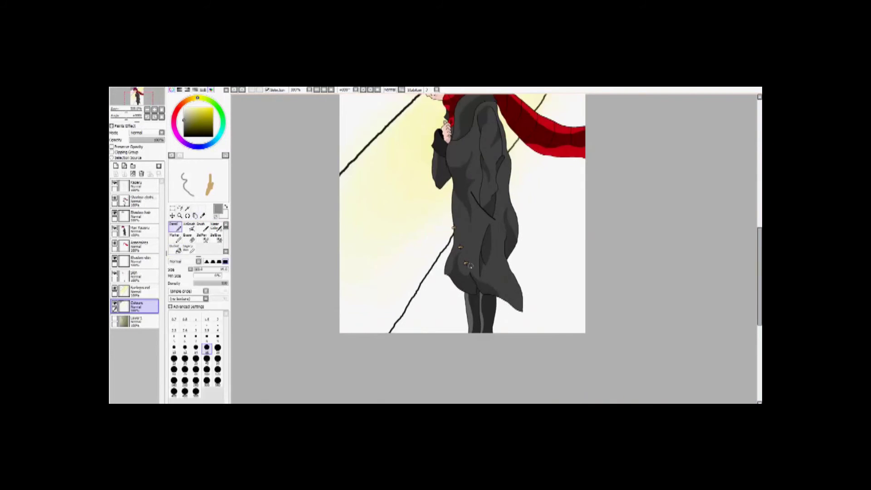
pyautogui.scroll(3, 440, 290)
pyautogui.moveTo(415, 336); pyautogui.dragTo(379, 390)
pyautogui.moveTo(440, 286); pyautogui.dragTo(399, 338)
pyautogui.scroll(-2, 422, 314)
pyautogui.scroll(2, 461, 307)
pyautogui.moveTo(461, 308); pyautogui.dragTo(521, 199)
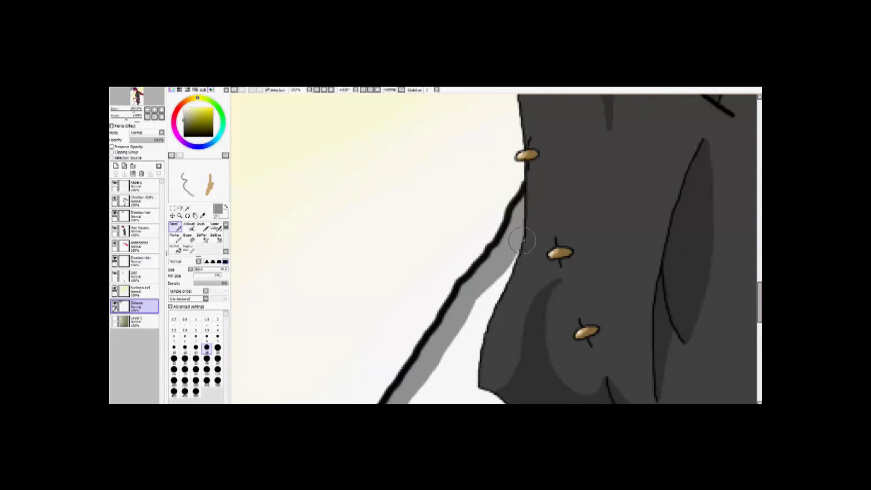
# Outline the coat hem and front leg in grey and fill the area between them and the lower diagonal line
pyautogui.scroll(-2, 462, 226)
pyautogui.scroll(-4, 463, 196)
pyautogui.moveTo(463, 196); pyautogui.dragTo(472, 297)
pyautogui.hscroll(3, 418, 295)
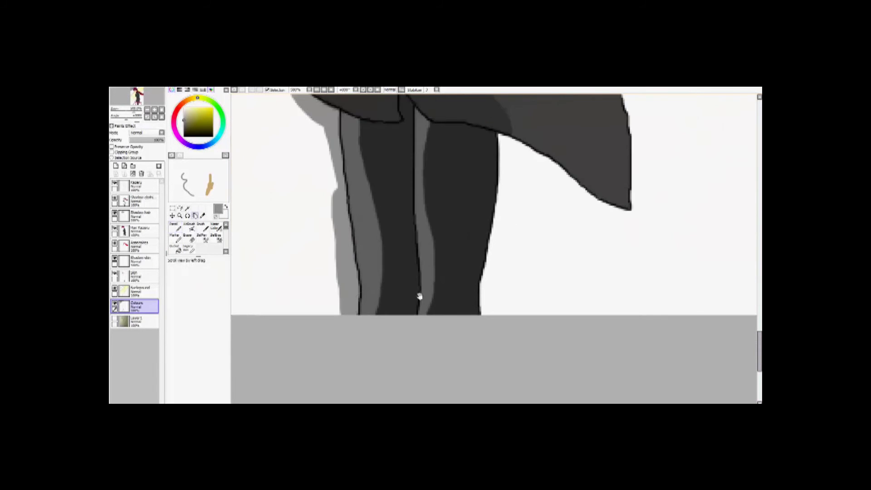
pyautogui.hscroll(-5, 538, 297)
pyautogui.scroll(2, 538, 297)
pyautogui.moveTo(567, 286); pyautogui.dragTo(436, 290)
pyautogui.scroll(-4, 466, 304)
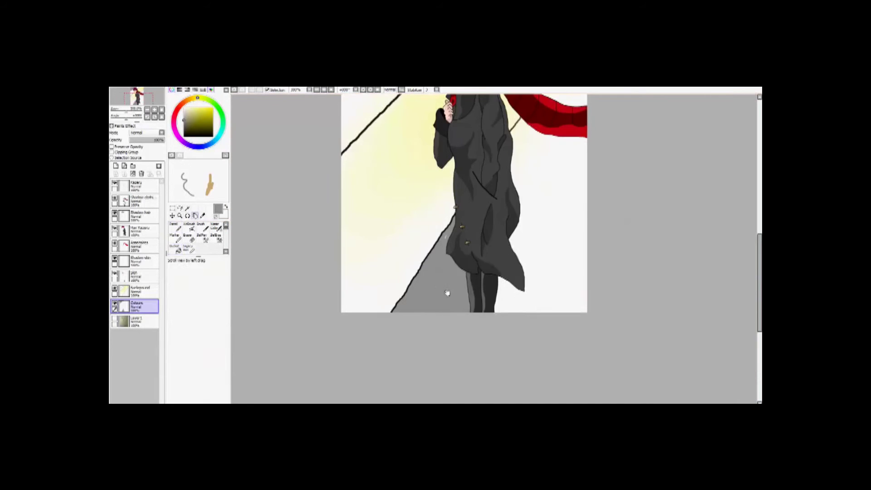
# Outline the background behind the coat and legs along the canvas edges in grey and fill it beneath the scarf
pyautogui.scroll(2, 472, 236)
pyautogui.scroll(-2, 463, 293)
pyautogui.scroll(4, 464, 293)
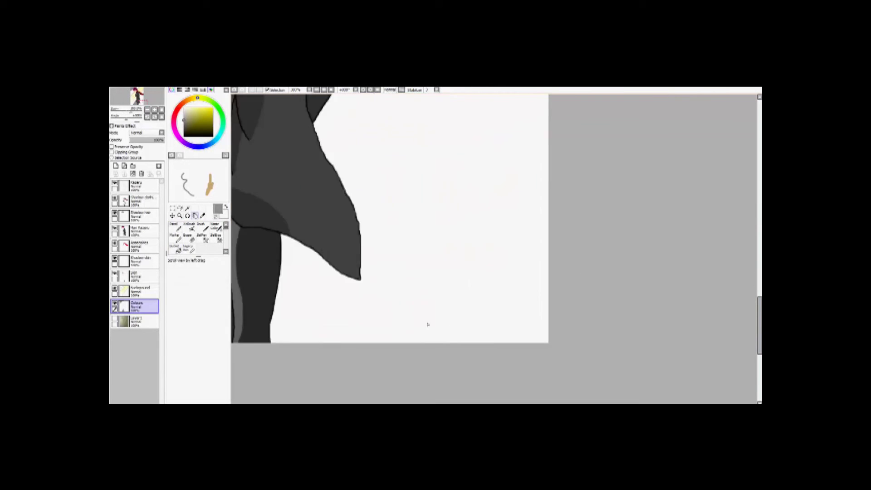
pyautogui.scroll(5, 435, 317)
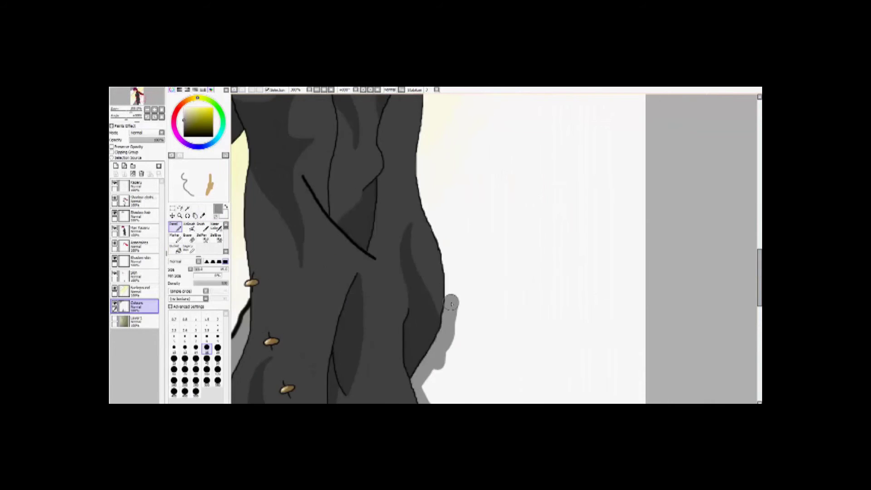
pyautogui.moveTo(436, 271); pyautogui.dragTo(569, 125)
pyautogui.scroll(-5, 564, 185)
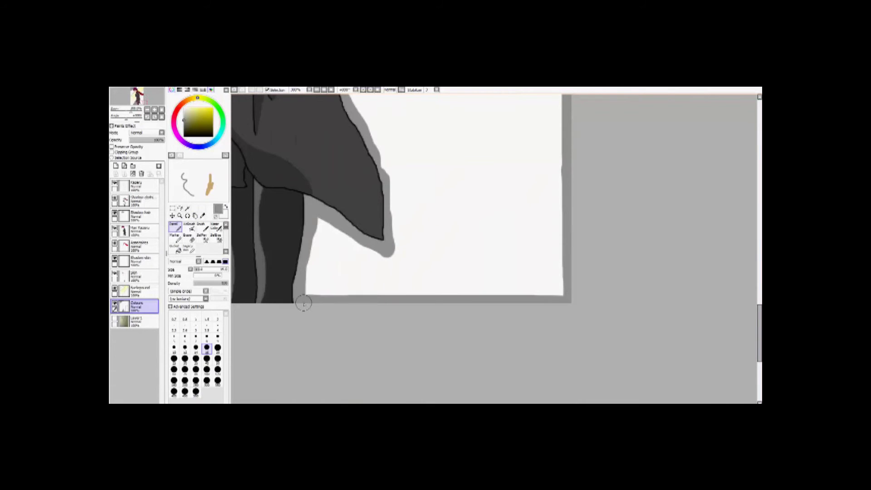
pyautogui.scroll(-4, 472, 311)
pyautogui.scroll(4, 426, 267)
# Outline the triangle between the scarf, the lower diagonal line and the canvas edge in grey and fill it
pyautogui.press('n')
pyautogui.moveTo(431, 265); pyautogui.dragTo(452, 227)
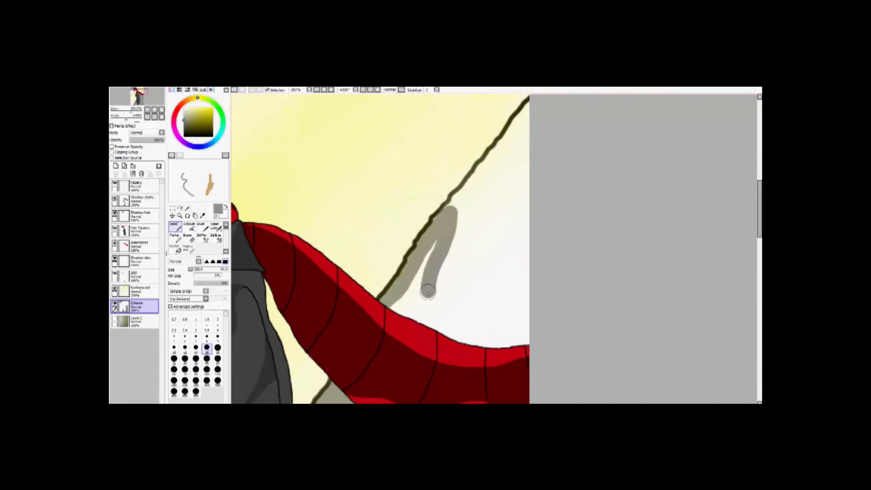
pyautogui.scroll(5, 517, 317)
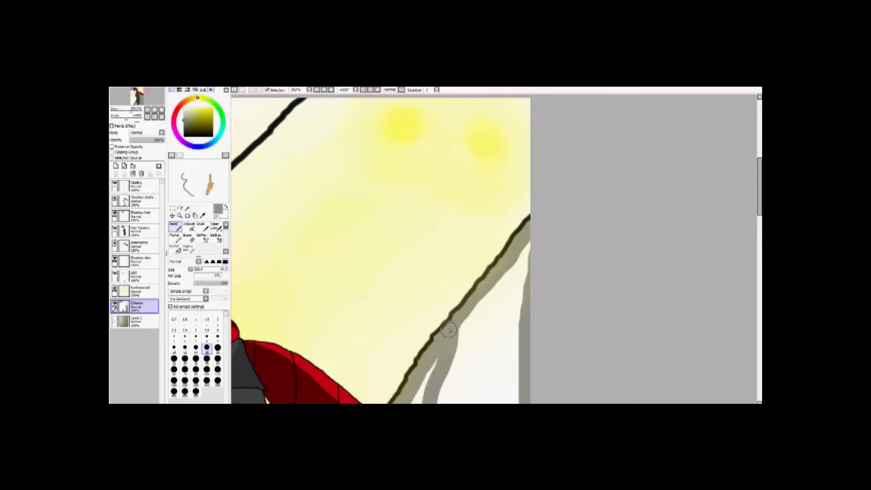
pyautogui.scroll(-3, 449, 331)
pyautogui.press('g')
pyautogui.click(439, 299)
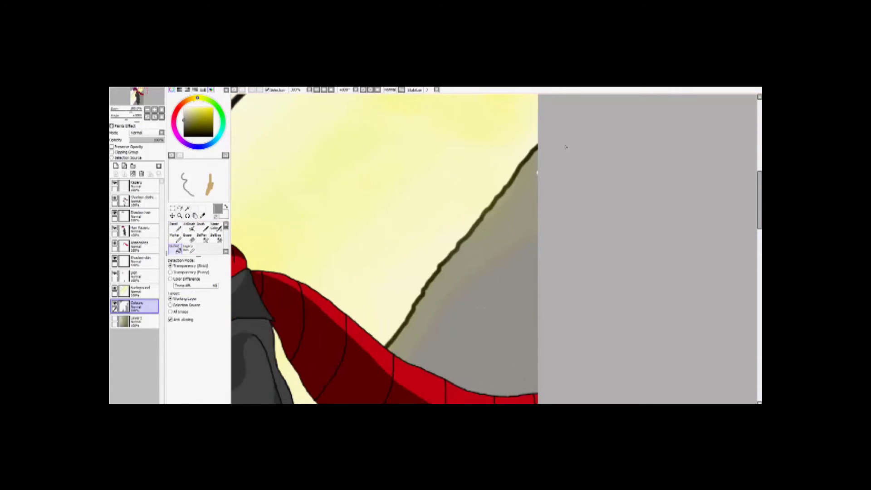
pyautogui.scroll(-4, 565, 147)
pyautogui.scroll(3, 439, 229)
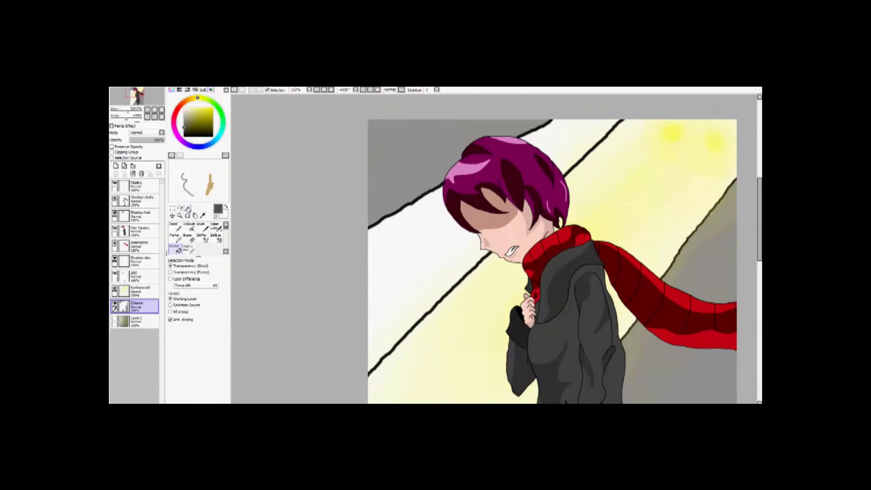
# Outline the band between the two upper diagonal lines in front of the face in dark grey and fill it
pyautogui.press('n')
pyautogui.scroll(3, 454, 272)
pyautogui.moveTo(376, 363); pyautogui.dragTo(502, 230)
pyautogui.scroll(-1, 453, 272)
pyautogui.scroll(1, 454, 272)
pyautogui.moveTo(431, 300)
pyautogui.mouseDown()
pyautogui.moveTo(509, 221)
pyautogui.moveTo(472, 317)
pyautogui.mouseUp()
pyautogui.moveTo(386, 163)
pyautogui.mouseDown()
pyautogui.moveTo(467, 188)
pyautogui.moveTo(508, 191)
pyautogui.moveTo(421, 164)
pyautogui.moveTo(431, 65)
pyautogui.mouseUp()
pyautogui.moveTo(426, 96); pyautogui.dragTo(416, 331)
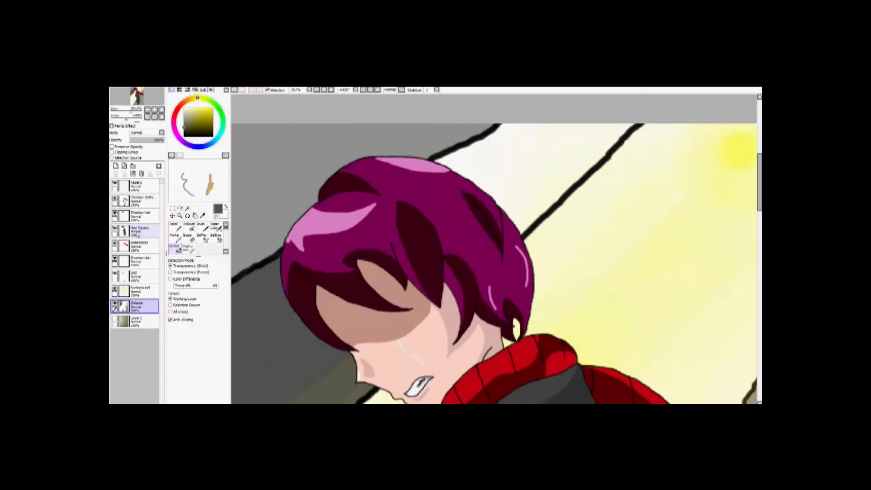
# Outline the remaining part of that band behind the hair in dark grey and fill it
pyautogui.press('n')
pyautogui.moveTo(426, 331); pyautogui.dragTo(615, 146)
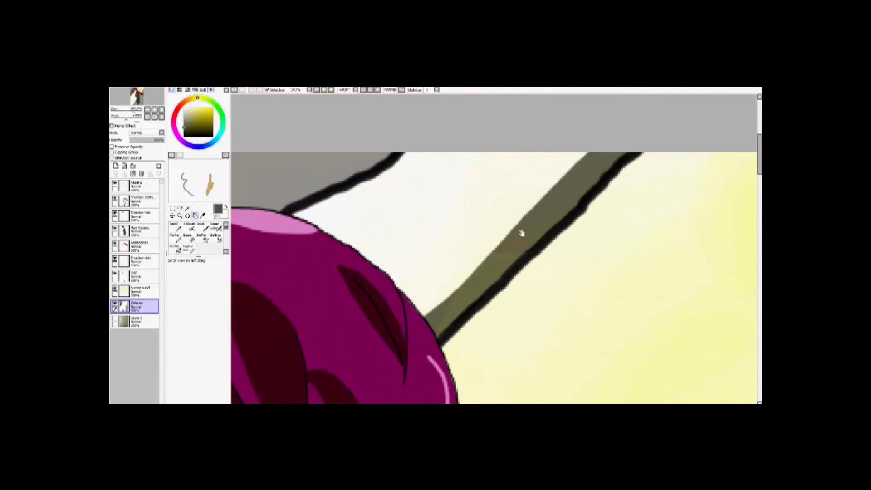
pyautogui.scroll(-5, 521, 233)
pyautogui.click(491, 249)
pyautogui.click(175, 248)
pyautogui.scroll(-3, 450, 235)
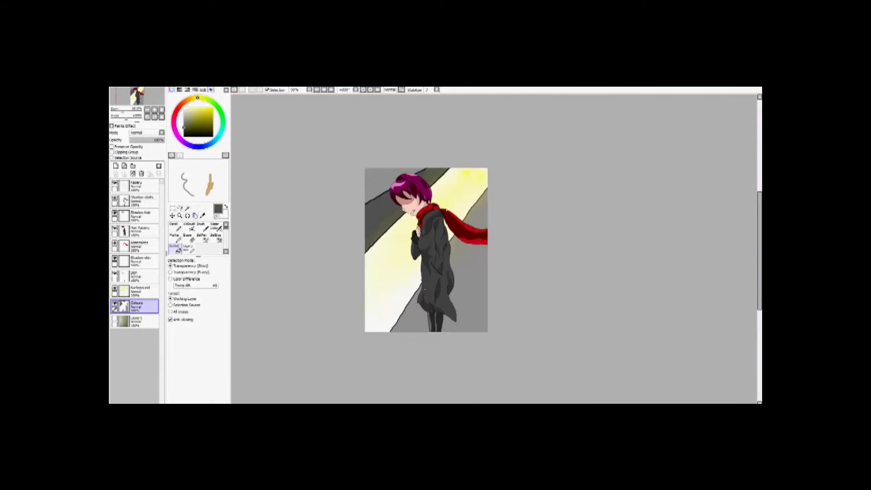
# Pick a near-black colour, add a new layer beneath the Colours layer and name it "More colours"
pyautogui.scroll(2, 453, 254)
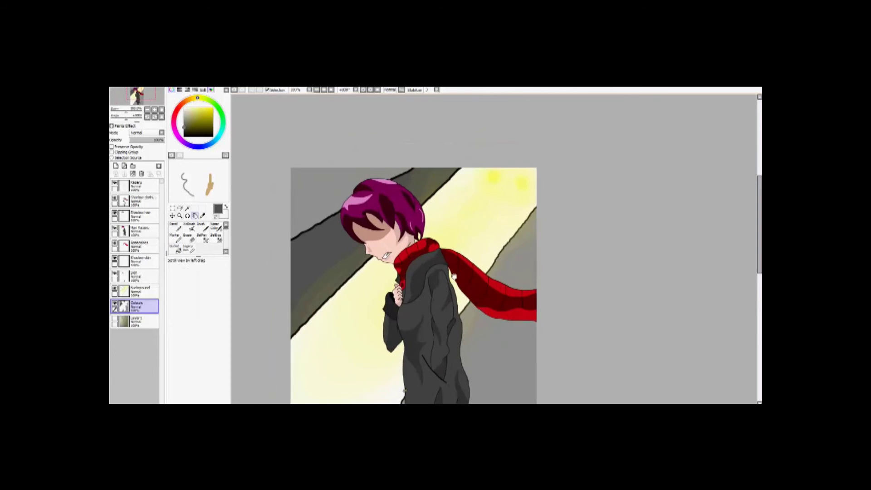
pyautogui.moveTo(464, 289); pyautogui.dragTo(513, 283)
pyautogui.click(175, 226)
pyautogui.scroll(2, 411, 323)
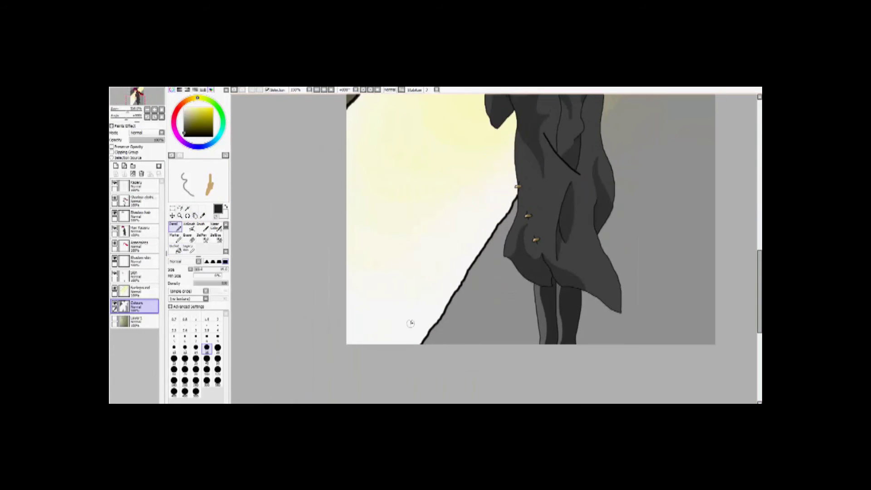
pyautogui.click(135, 321)
pyautogui.click(115, 166)
pyautogui.doubleClick(134, 328)
pyautogui.write('More colours')
pyautogui.press('Return')
# Outline the wide yellow band in front of the coat in near-black on the More colours layer and fill it
pyautogui.scroll(1, 253, 311)
pyautogui.moveTo(350, 164)
pyautogui.mouseDown()
pyautogui.moveTo(349, 254)
pyautogui.moveTo(494, 323)
pyautogui.moveTo(485, 339)
pyautogui.mouseUp()
pyautogui.moveTo(567, 195)
pyautogui.mouseDown()
pyautogui.moveTo(489, 324)
pyautogui.moveTo(432, 376)
pyautogui.mouseUp()
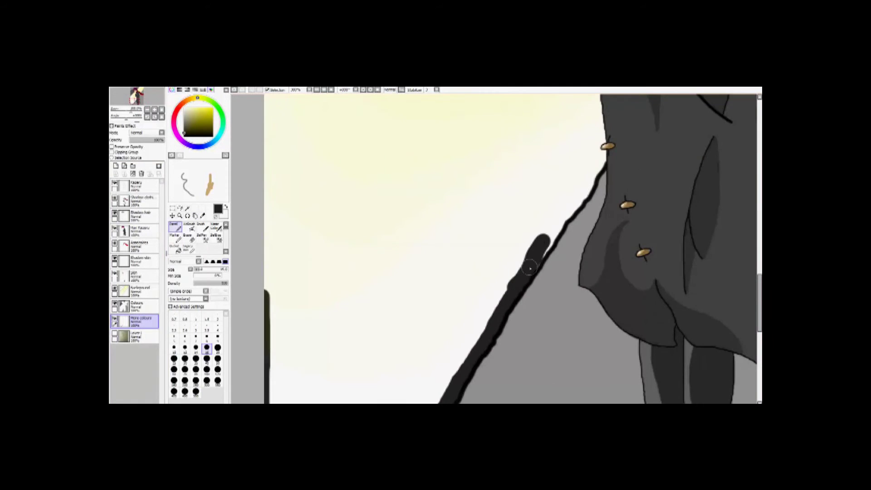
pyautogui.moveTo(644, 157); pyautogui.dragTo(565, 209)
pyautogui.moveTo(501, 316); pyautogui.dragTo(388, 300)
pyautogui.moveTo(504, 177); pyautogui.dragTo(495, 362)
pyautogui.moveTo(453, 299)
pyautogui.mouseDown()
pyautogui.moveTo(490, 188)
pyautogui.moveTo(453, 214)
pyautogui.mouseUp()
pyautogui.moveTo(313, 190)
pyautogui.mouseDown()
pyautogui.moveTo(495, 190)
pyautogui.moveTo(395, 308)
pyautogui.mouseUp()
pyautogui.moveTo(390, 358); pyautogui.dragTo(428, 131)
pyautogui.moveTo(431, 291); pyautogui.dragTo(431, 136)
pyautogui.scroll(-5, 431, 136)
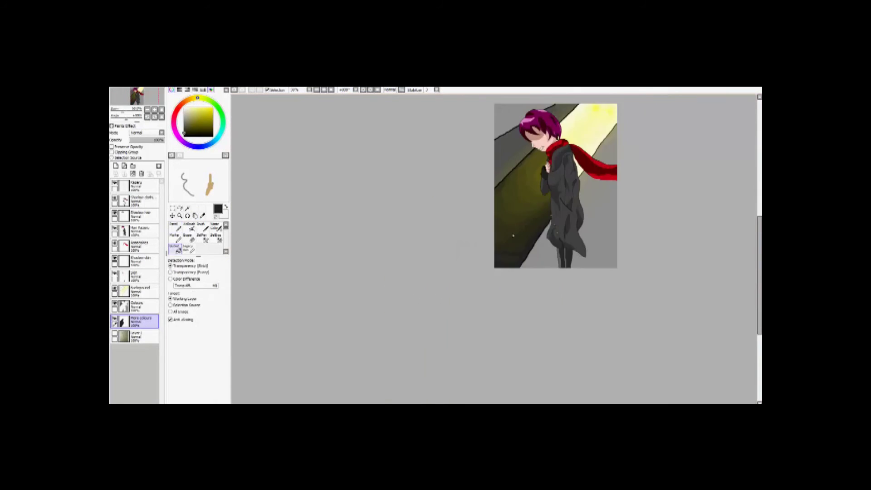
# Outline and fill the wide band behind the hair and the gap between scarf and coat in near-black
pyautogui.scroll(4, 453, 227)
pyautogui.moveTo(445, 206); pyautogui.dragTo(442, 282)
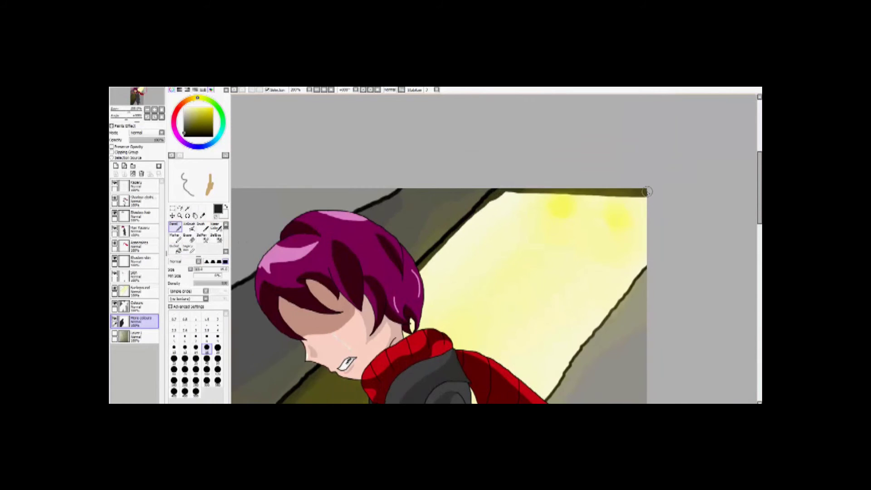
pyautogui.moveTo(573, 361); pyautogui.dragTo(589, 310)
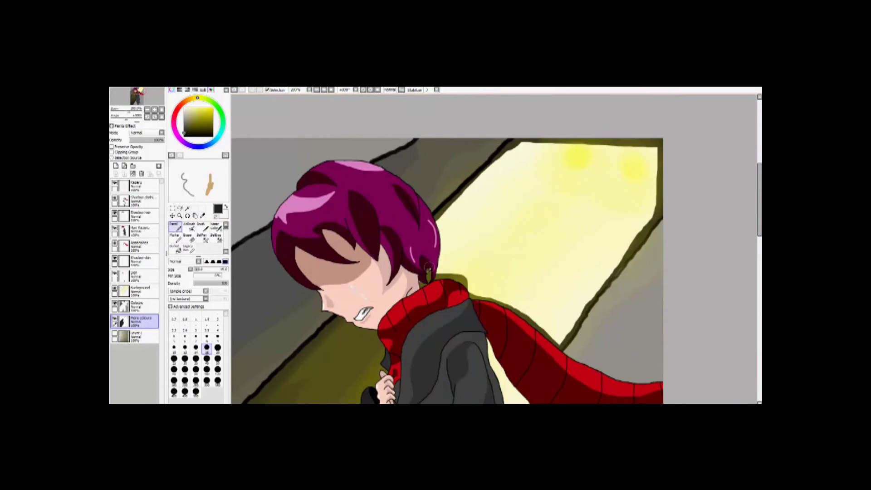
pyautogui.scroll(-5, 454, 275)
pyautogui.moveTo(453, 275); pyautogui.dragTo(426, 255)
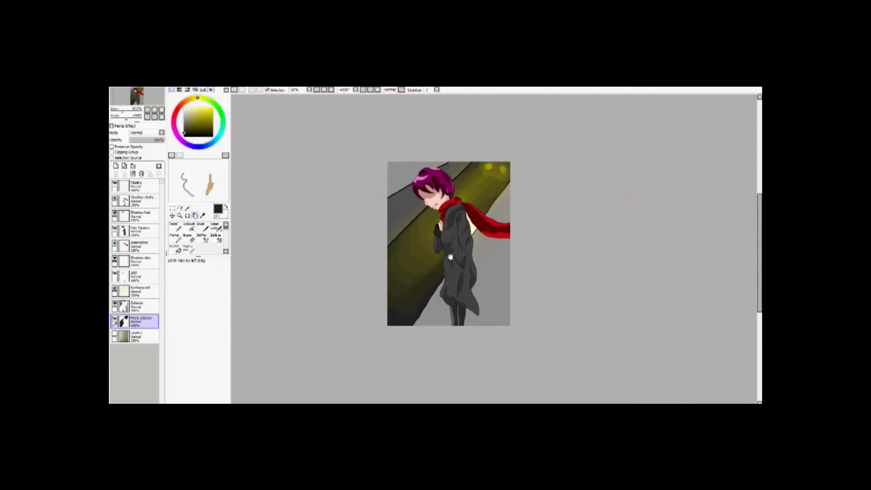
pyautogui.scroll(5, 426, 255)
pyautogui.scroll(-5, 474, 270)
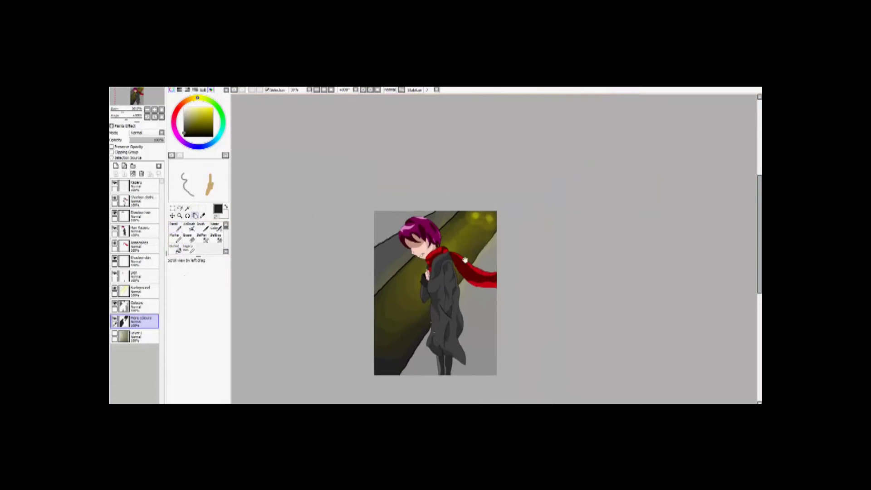
pyautogui.scroll(1, 450, 250)
pyautogui.scroll(-2, 450, 249)
pyautogui.scroll(3, 451, 249)
# Brush olive over the background with a large low-density brush on the More colours and background layers
pyautogui.press('n')
pyautogui.scroll(-2, 443, 268)
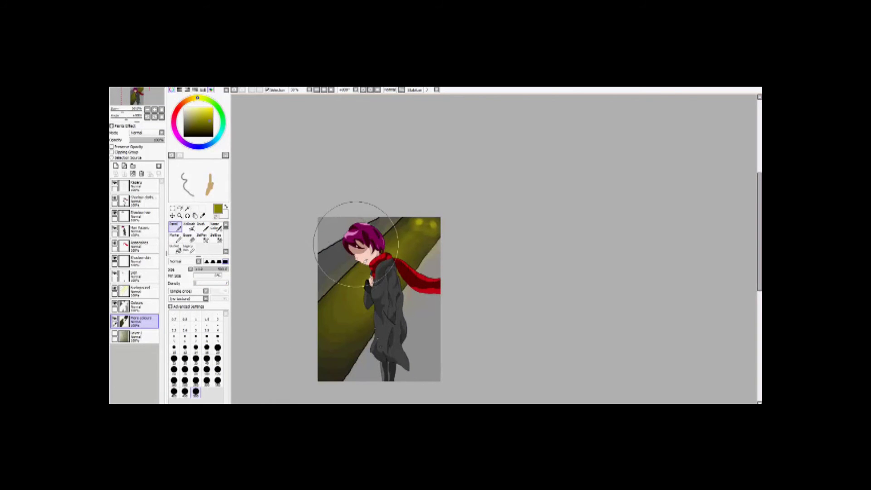
pyautogui.moveTo(366, 240); pyautogui.dragTo(354, 308)
pyautogui.click(138, 290)
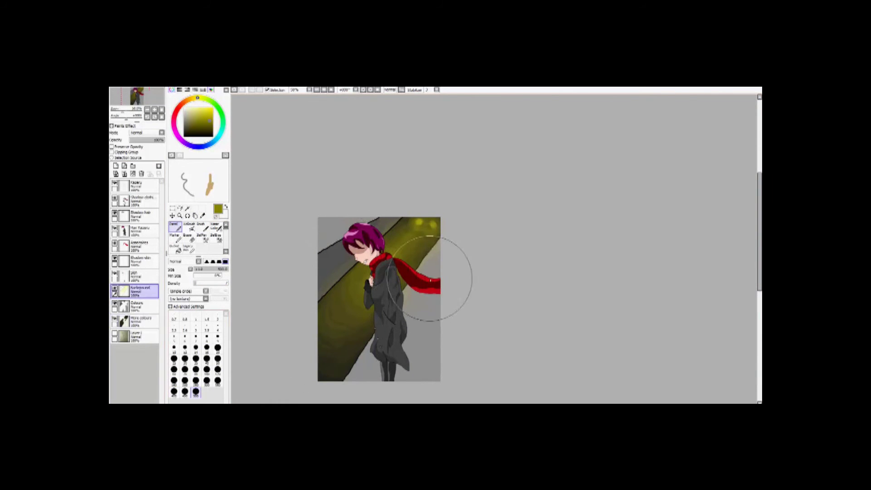
pyautogui.scroll(2, 471, 295)
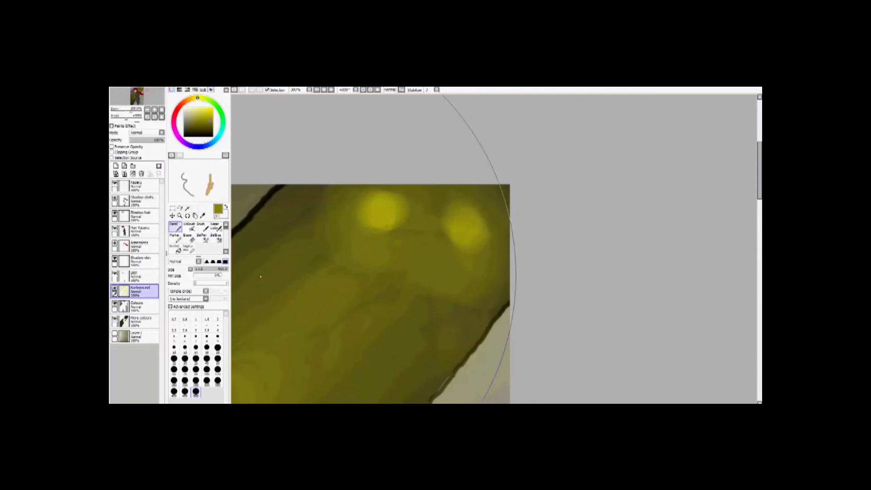
# Darken the upper corner of the wide band around the two light spots with soft black strokes
pyautogui.click(136, 306)
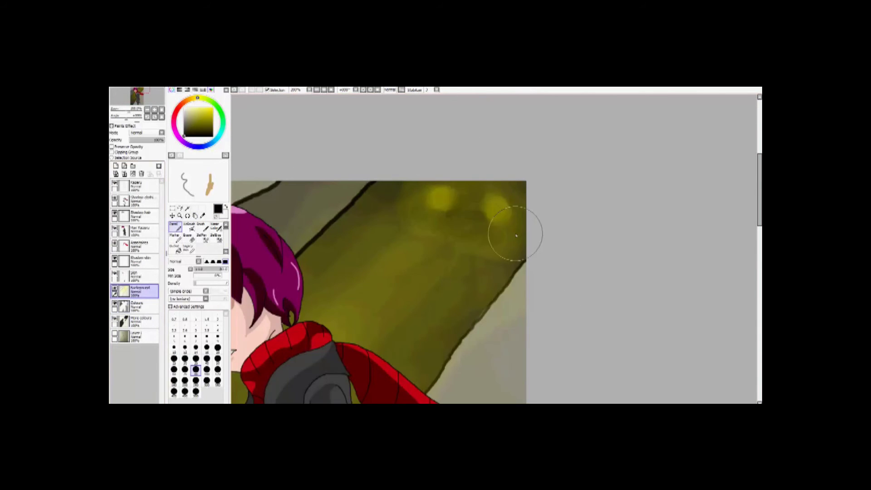
pyautogui.moveTo(501, 230)
pyautogui.mouseDown()
pyautogui.moveTo(454, 200)
pyautogui.moveTo(401, 241)
pyautogui.mouseUp()
pyautogui.moveTo(477, 239); pyautogui.dragTo(451, 279)
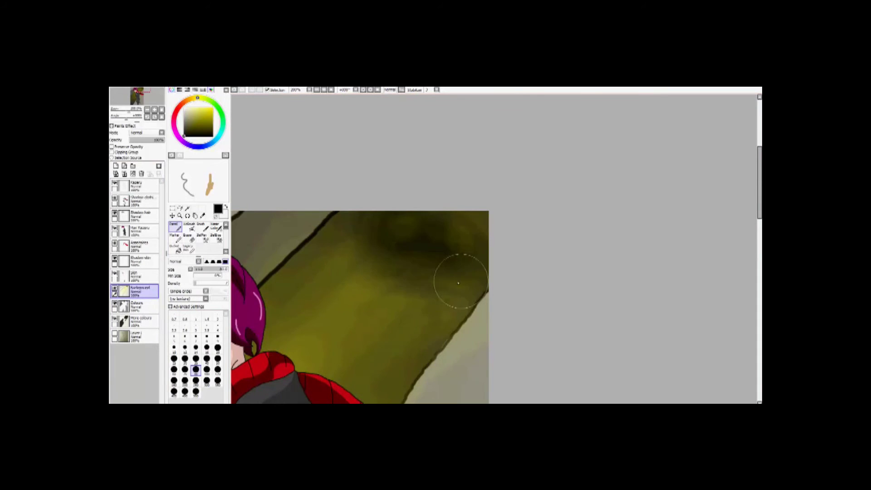
pyautogui.scroll(1, 428, 270)
# Repaint the two light spots in soft yellow and brush a faint yellow tint across the background
pyautogui.moveTo(397, 229); pyautogui.dragTo(430, 243)
pyautogui.moveTo(499, 249); pyautogui.dragTo(508, 256)
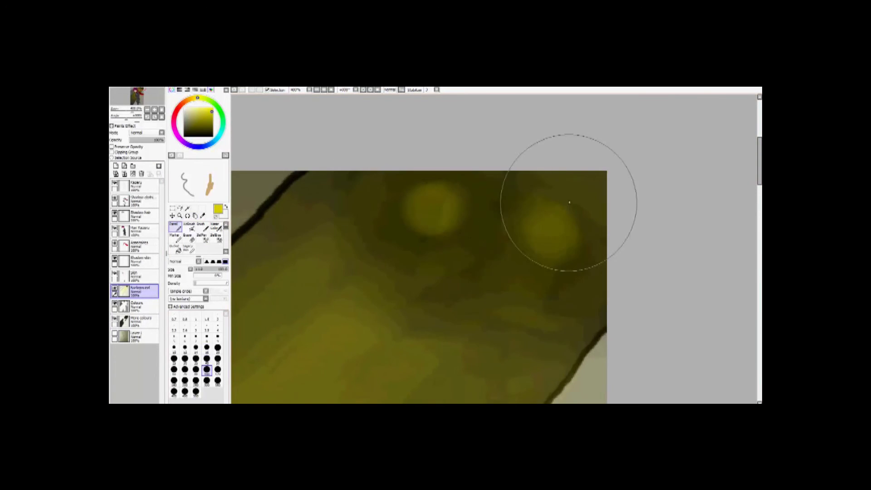
pyautogui.scroll(-3, 458, 254)
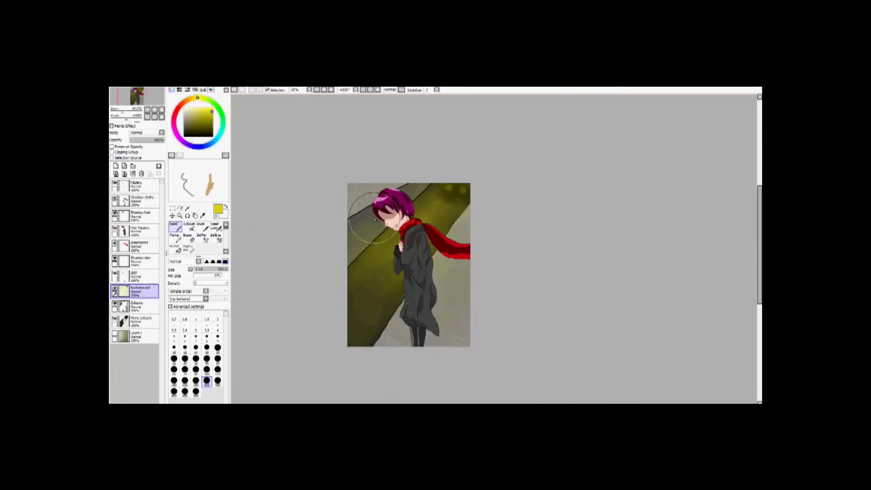
pyautogui.moveTo(395, 393); pyautogui.dragTo(389, 420)
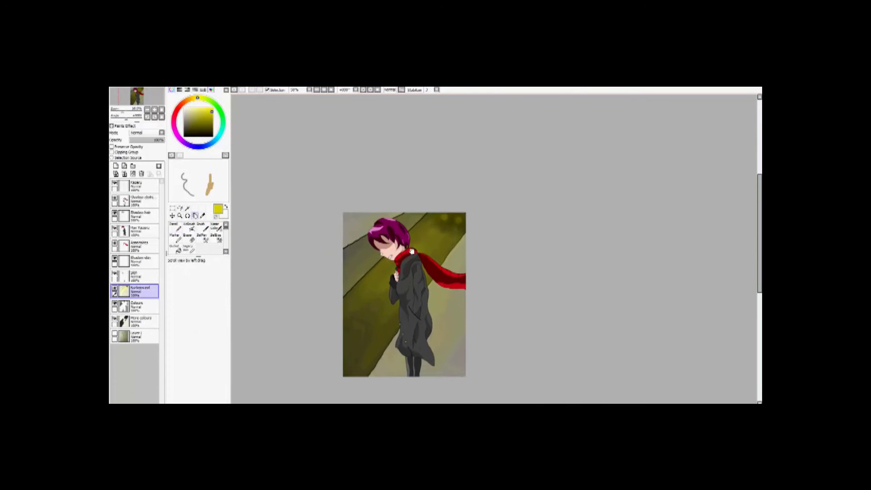
# Shade the whole picture, character included, with a large low-density black brush on the topmost layer
pyautogui.click(136, 185)
pyautogui.click(189, 136)
pyautogui.moveTo(502, 327)
pyautogui.mouseDown()
pyautogui.moveTo(466, 266)
pyautogui.moveTo(330, 312)
pyautogui.moveTo(461, 339)
pyautogui.mouseUp()
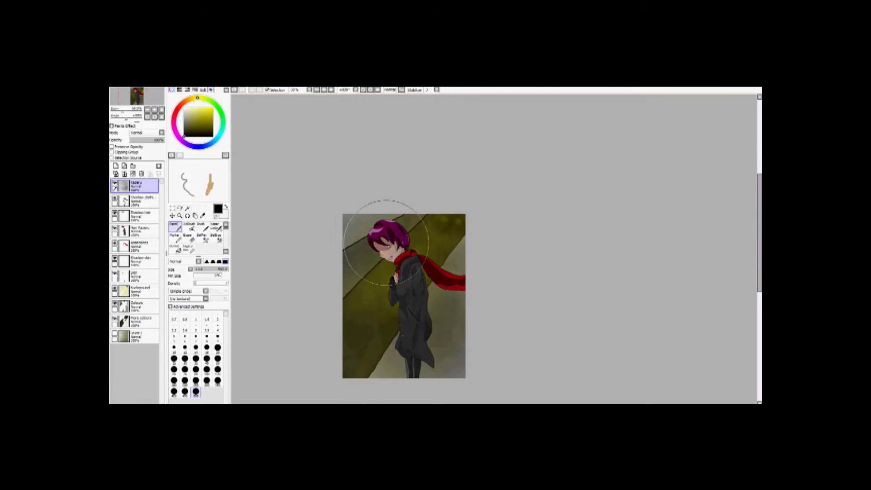
pyautogui.scroll(2, 397, 244)
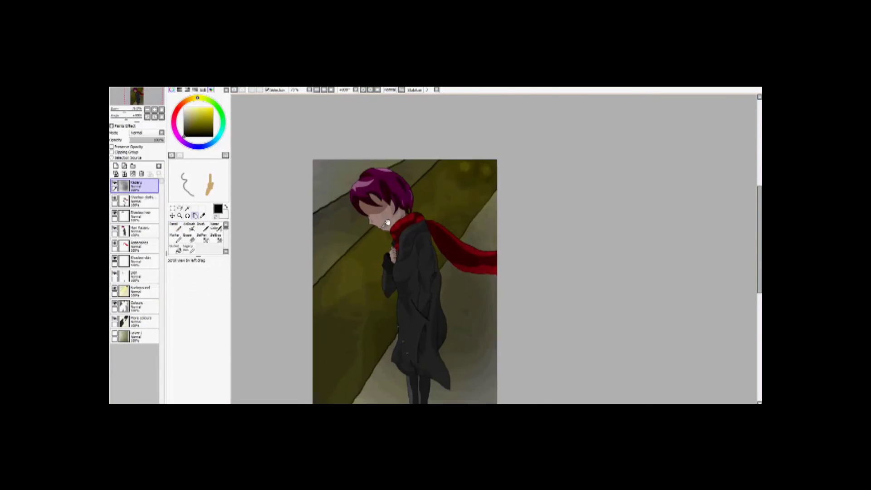
pyautogui.scroll(1, 376, 267)
# Brush a faint yellow tint over the picture with a very large low-density brush on the topmost and background layers
pyautogui.scroll(-2, 390, 290)
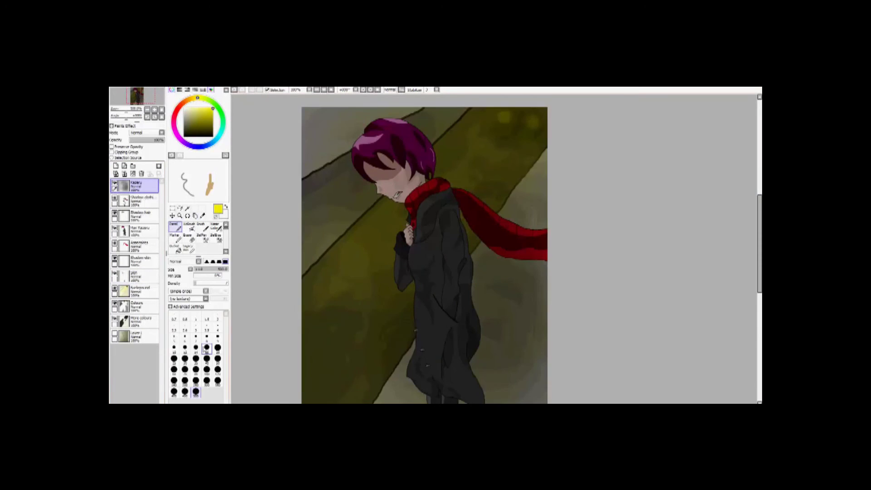
pyautogui.click(217, 369)
pyautogui.scroll(-2, 470, 316)
pyautogui.click(218, 380)
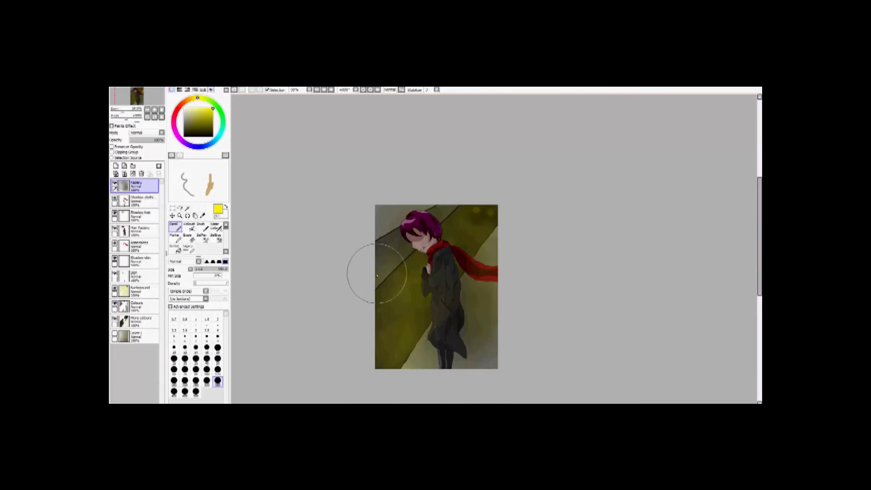
pyautogui.scroll(1, 377, 245)
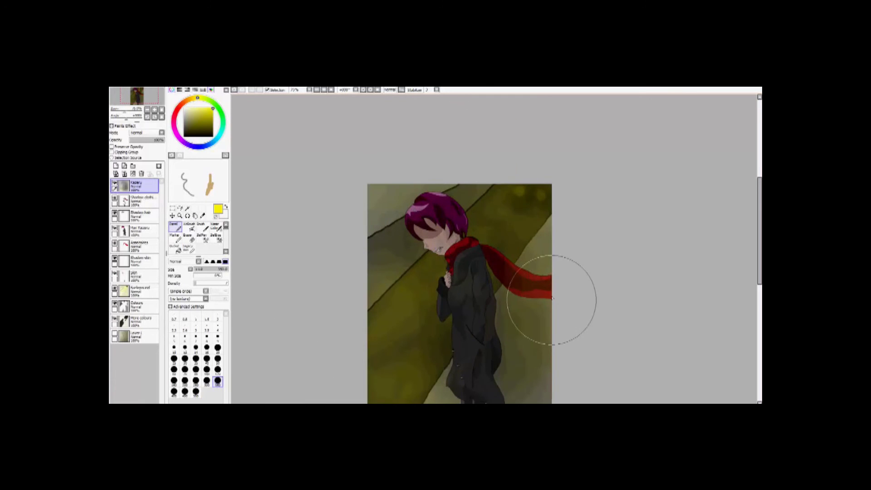
pyautogui.scroll(-2, 552, 298)
pyautogui.scroll(-2, 500, 282)
pyautogui.scroll(1, 501, 245)
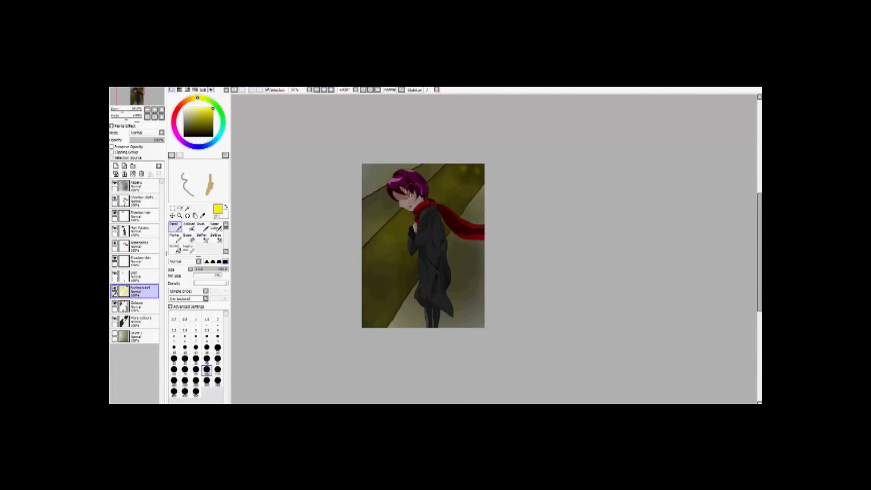
pyautogui.scroll(-1, 453, 211)
pyautogui.scroll(2, 426, 204)
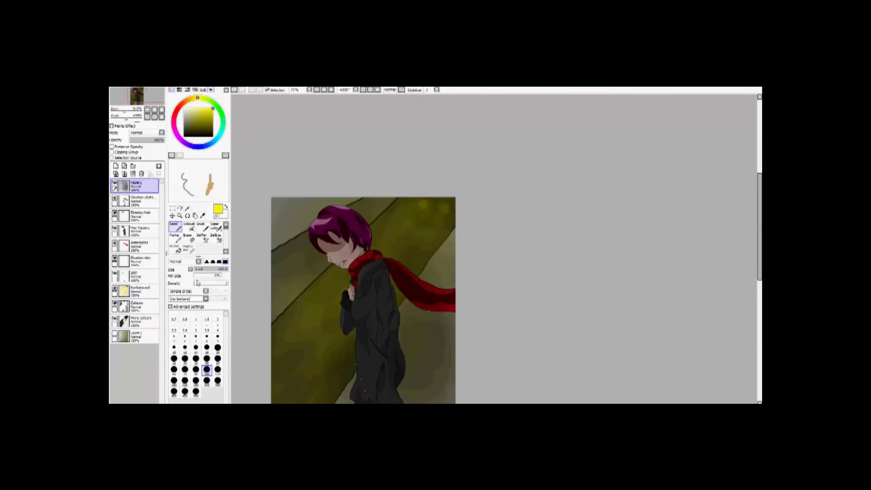
# Paint small bright yellow cores in the two light spots with a white highlight, and undo the last strokes
pyautogui.scroll(3, 408, 196)
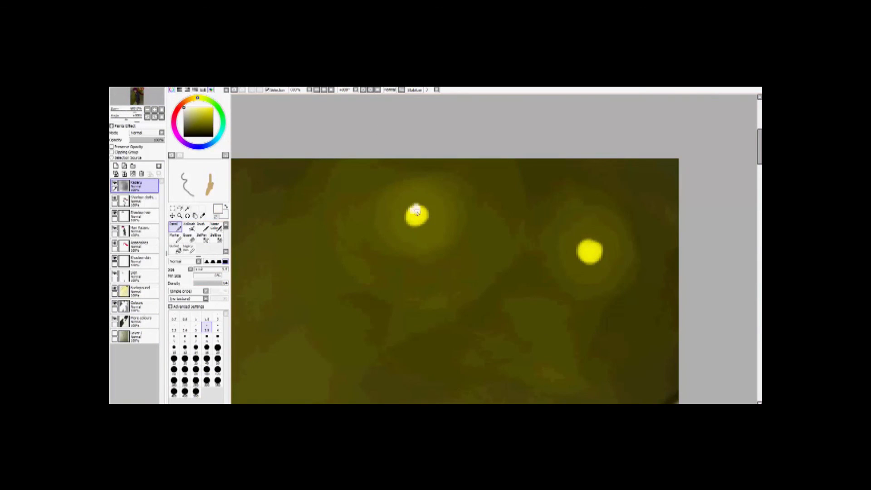
pyautogui.scroll(-2, 585, 245)
pyautogui.hotkey('ctrl', 'z')
pyautogui.hotkey('ctrl', 'z')
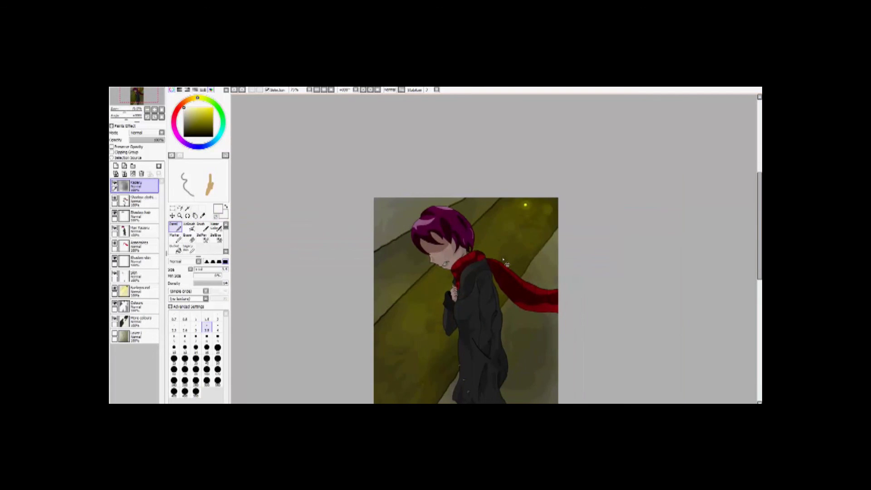
# Repaint the two lights as solid bright yellow discs with pale yellow centres
pyautogui.scroll(3, 471, 249)
pyautogui.keyDown('alt'); pyautogui.click(471, 249); pyautogui.keyUp('alt')
pyautogui.click(218, 337)
pyautogui.moveTo(422, 208); pyautogui.dragTo(424, 237)
pyautogui.moveTo(516, 237); pyautogui.dragTo(351, 223)
pyautogui.moveTo(531, 247)
pyautogui.mouseDown()
pyautogui.moveTo(543, 233)
pyautogui.moveTo(526, 254)
pyautogui.mouseUp()
pyautogui.moveTo(526, 254); pyautogui.dragTo(617, 280)
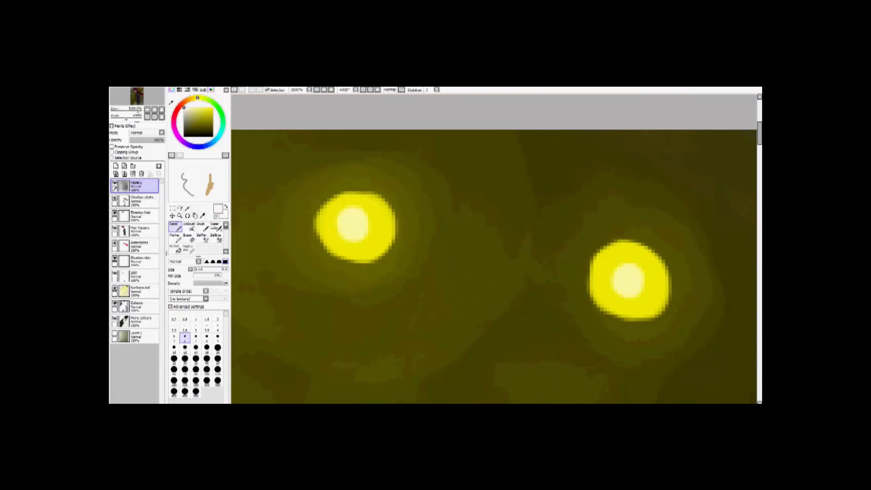
# Brush a soft olive-yellow glow over the background band with a large low-density brush
pyautogui.scroll(-5, 601, 260)
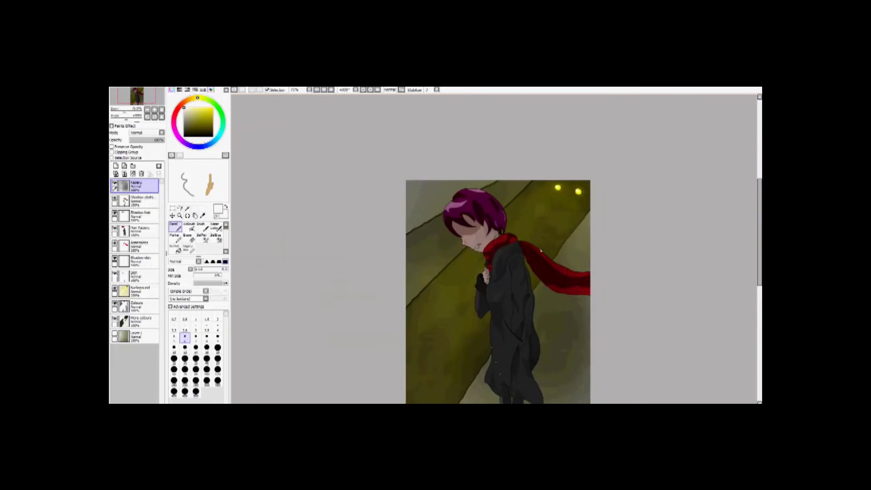
pyautogui.moveTo(471, 213)
pyautogui.mouseDown()
pyautogui.moveTo(330, 204)
pyautogui.moveTo(290, 213)
pyautogui.mouseUp()
pyautogui.scroll(-3, 413, 229)
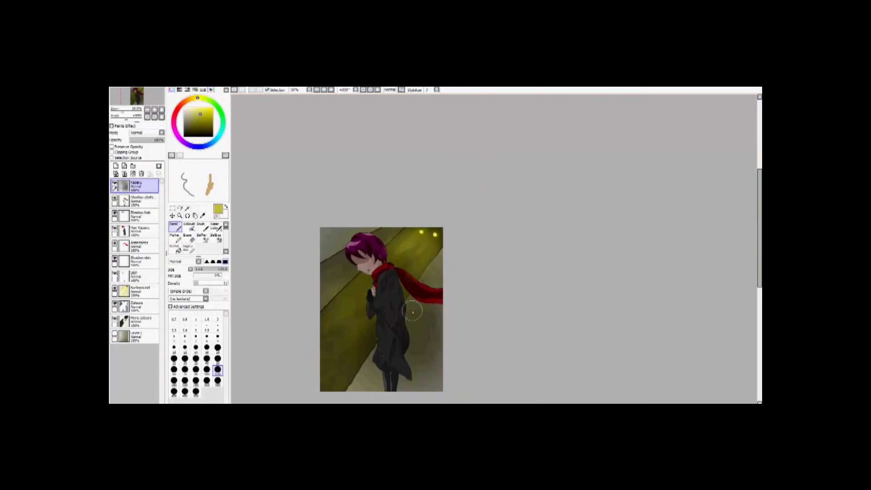
# Save the drawing under its existing file name, overwriting the previous version
pyautogui.click(117, 87)
pyautogui.click(131, 124)
pyautogui.click(386, 242)
pyautogui.click(452, 254)
# Save a copy of the drawing in JPEG format, replacing the existing JPEG file
pyautogui.click(117, 87)
pyautogui.click(131, 125)
pyautogui.click(290, 227)
pyautogui.click(255, 260)
pyautogui.click(386, 242)
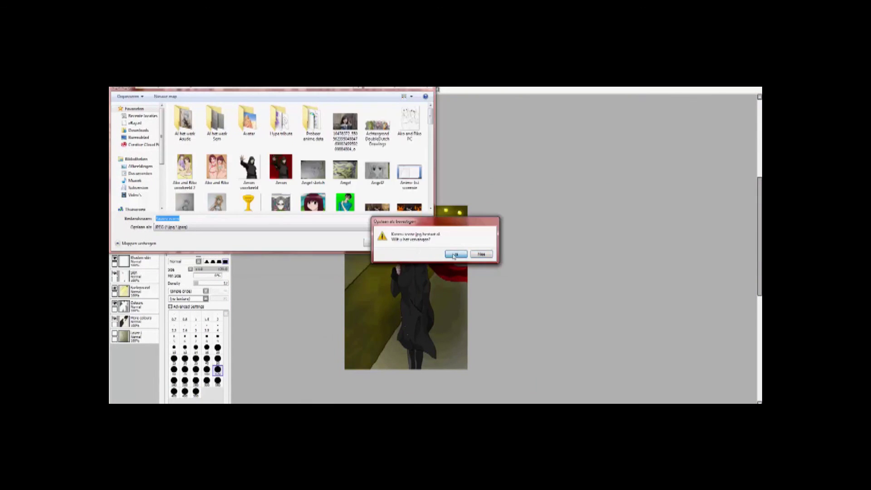
pyautogui.click(455, 253)
pyautogui.click(548, 327)
# Add a new layer above all others and rename it for the artist's signature
pyautogui.click(115, 166)
pyautogui.doubleClick(138, 191)
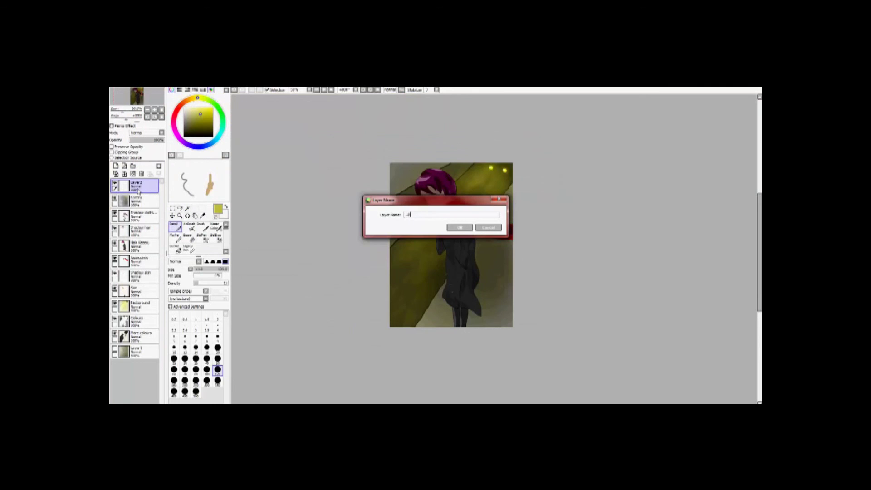
pyautogui.press('Return')
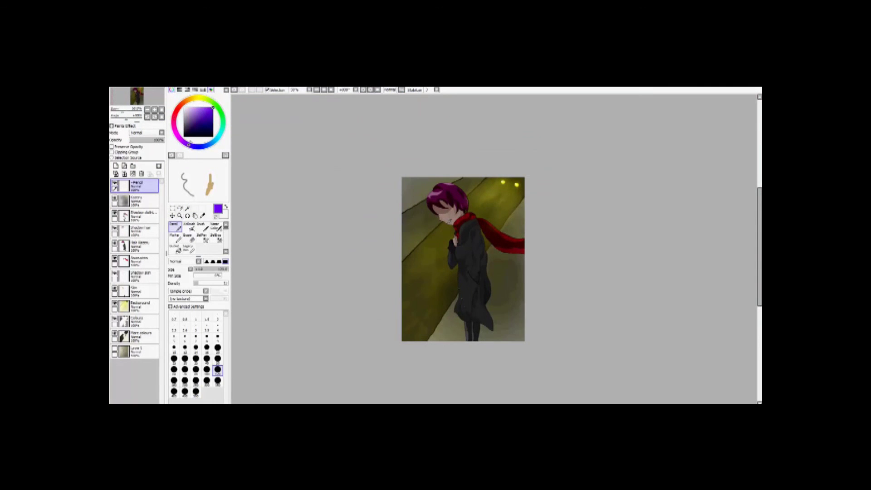
# Sign the picture with "~PL" in solid blue in its lower-right corner
pyautogui.scroll(10, 376, 332)
pyautogui.moveTo(444, 303); pyautogui.dragTo(444, 208)
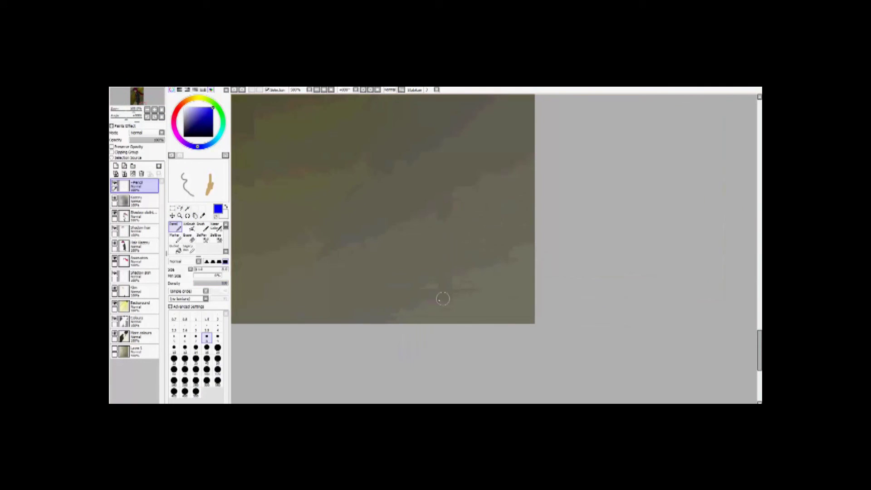
pyautogui.moveTo(443, 299); pyautogui.dragTo(449, 182)
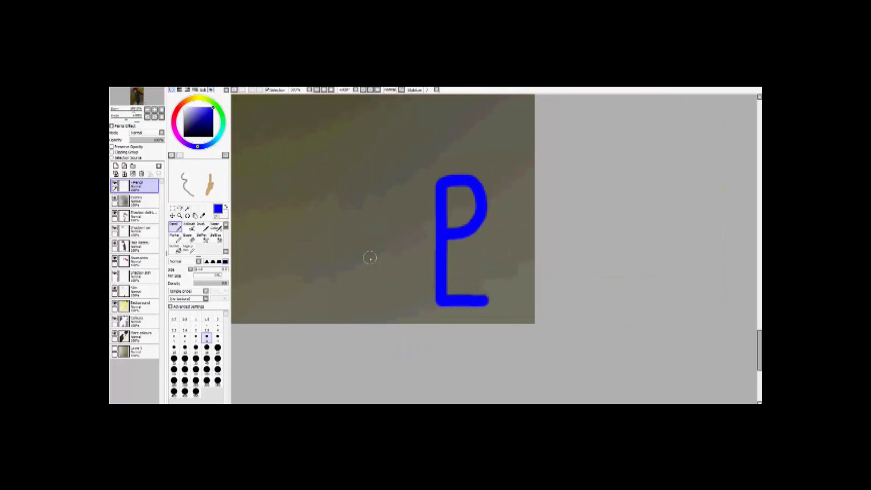
pyautogui.scroll(-10, 407, 247)
pyautogui.scroll(2, 408, 246)
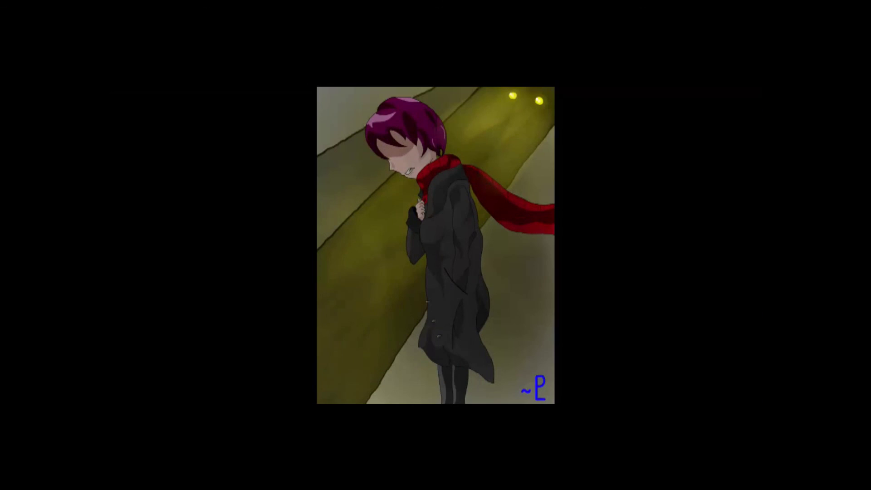